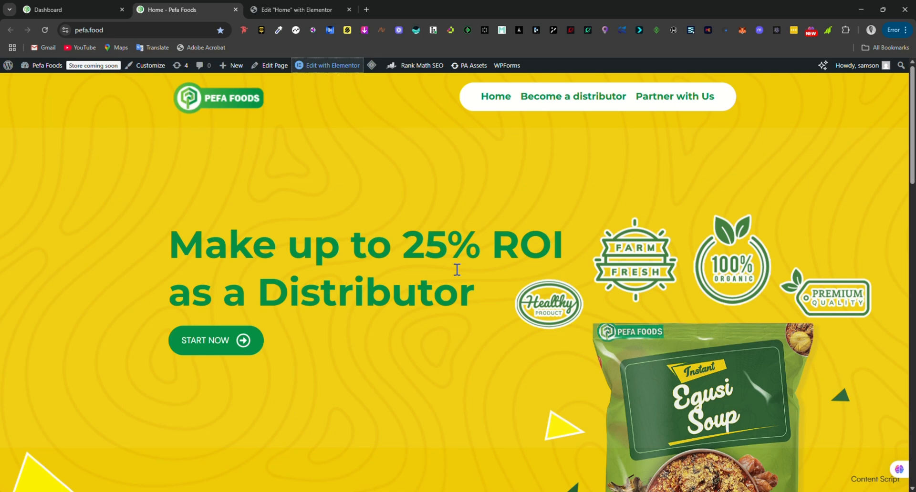
- Review the Pefa Foods home page from the hero banner down to the footer
{"action": "scroll", "coordinate": [456, 270], "scroll_direction": "down", "scroll_amount": 5}
{"action": "scroll", "coordinate": [457, 270], "scroll_direction": "up", "scroll_amount": 5}
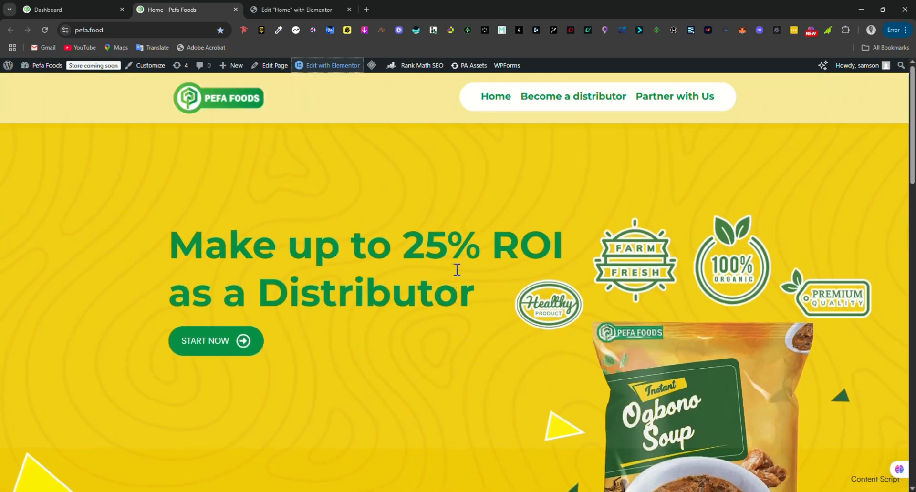
{"action": "scroll", "coordinate": [457, 270], "scroll_direction": "down", "scroll_amount": 15}
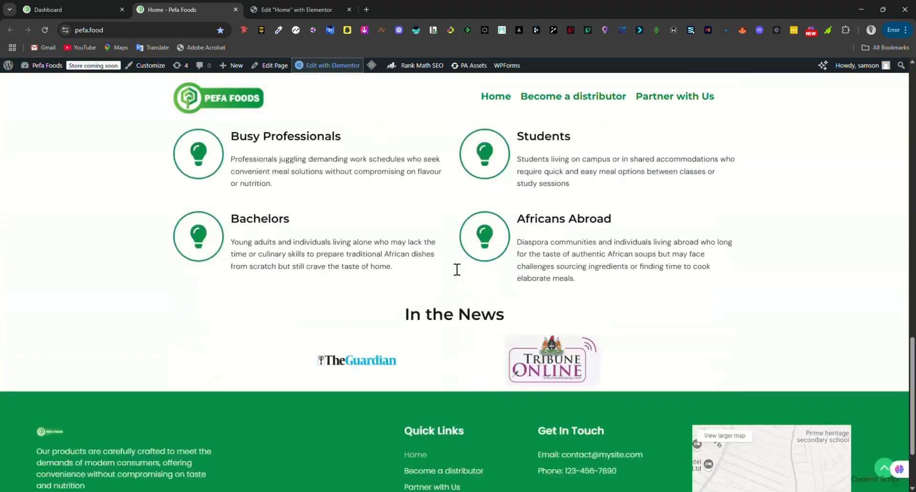
{"action": "scroll", "coordinate": [457, 270], "scroll_direction": "up", "scroll_amount": 15}
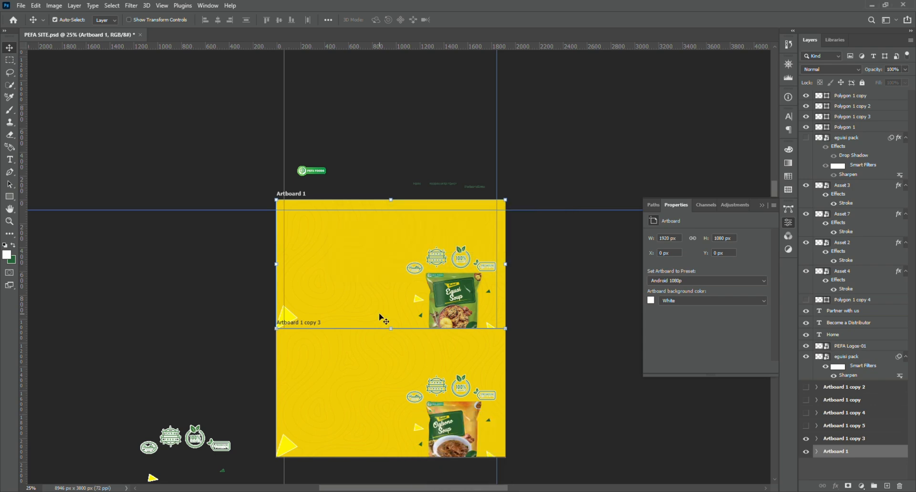
- Switch to Photoshop and examine the hero design on Artboard 1 in PEFA SITE.psd
{"action": "scroll", "coordinate": [382, 319], "scroll_direction": "left", "scroll_amount": 1}
{"action": "scroll", "coordinate": [380, 316], "scroll_direction": "up", "scroll_amount": 1}
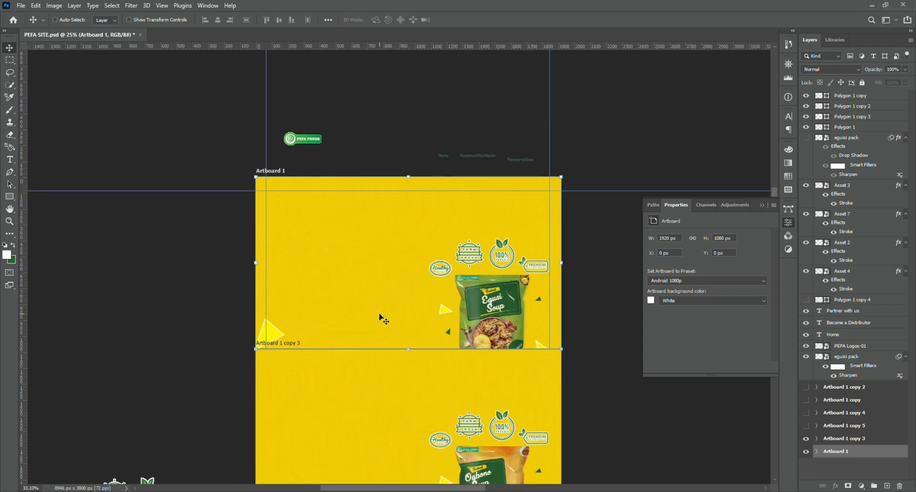
{"action": "scroll", "coordinate": [382, 318], "scroll_direction": "up", "scroll_amount": 1}
{"action": "scroll", "coordinate": [381, 319], "scroll_direction": "left", "scroll_amount": 2}
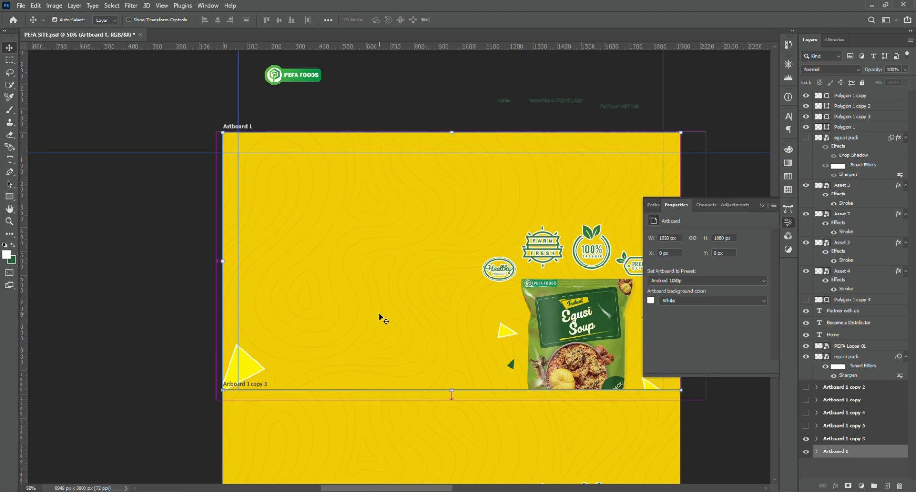
{"action": "scroll", "coordinate": [382, 318], "scroll_direction": "right", "scroll_amount": 5}
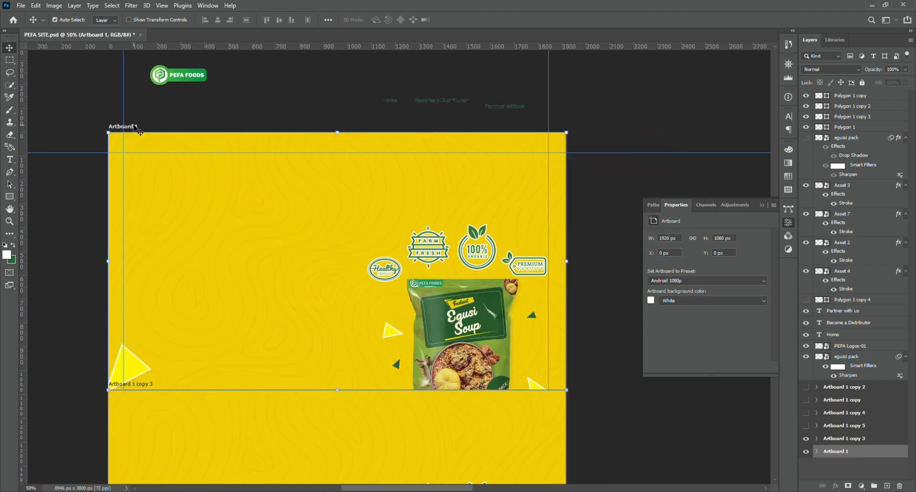
{"action": "scroll", "coordinate": [221, 196], "scroll_direction": "left", "scroll_amount": 2}
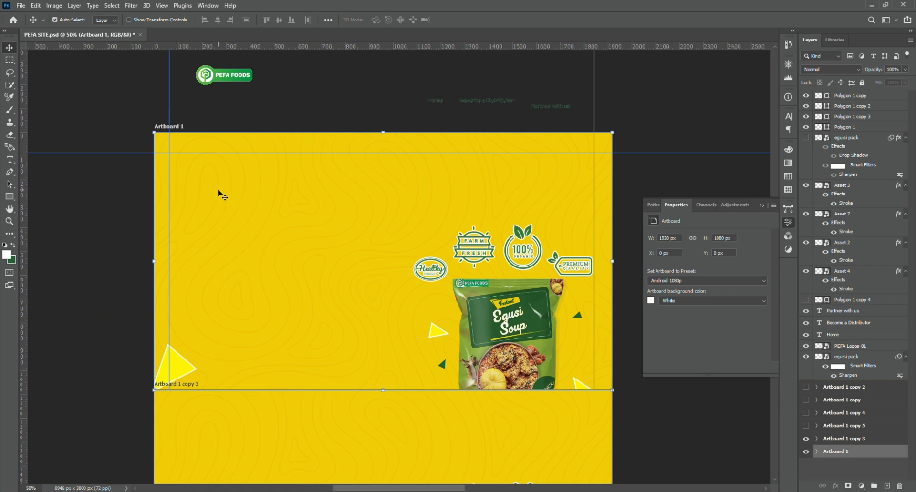
{"action": "scroll", "coordinate": [221, 196], "scroll_direction": "right", "scroll_amount": 5}
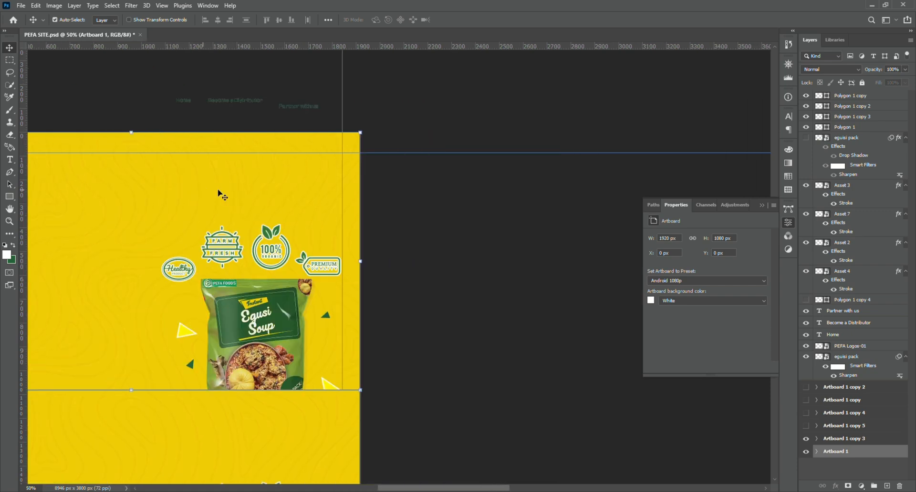
- Create a new artboard named "tutorial" with the Custom preset at 1920 × 1080 px
{"action": "left_click", "coordinate": [911, 40]}
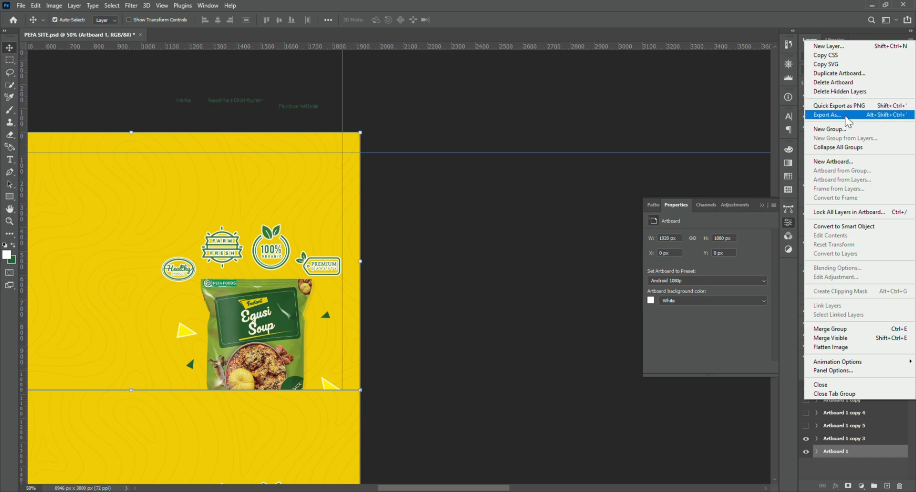
{"action": "left_click", "coordinate": [848, 161]}
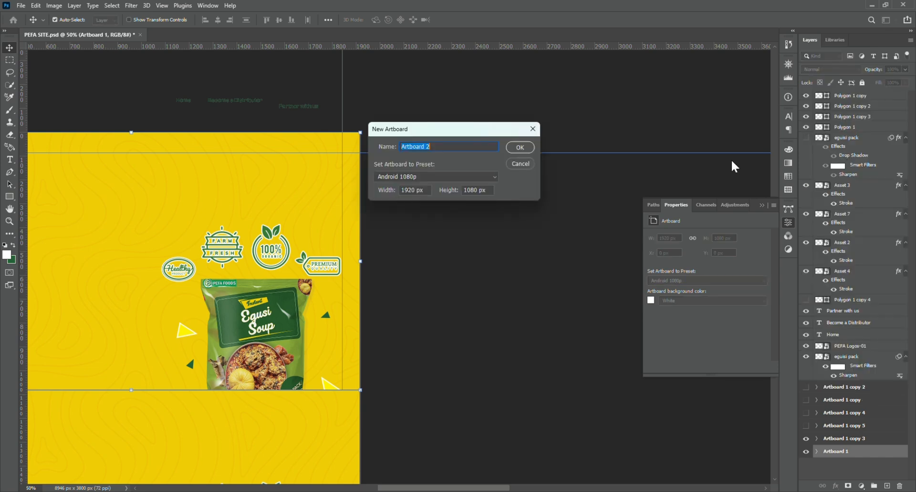
{"action": "left_click", "coordinate": [436, 147]}
{"action": "key", "text": "ctrl+BackSpace"}
{"action": "key", "text": "ctrl+BackSpace"}
{"action": "left_click", "coordinate": [490, 179]}
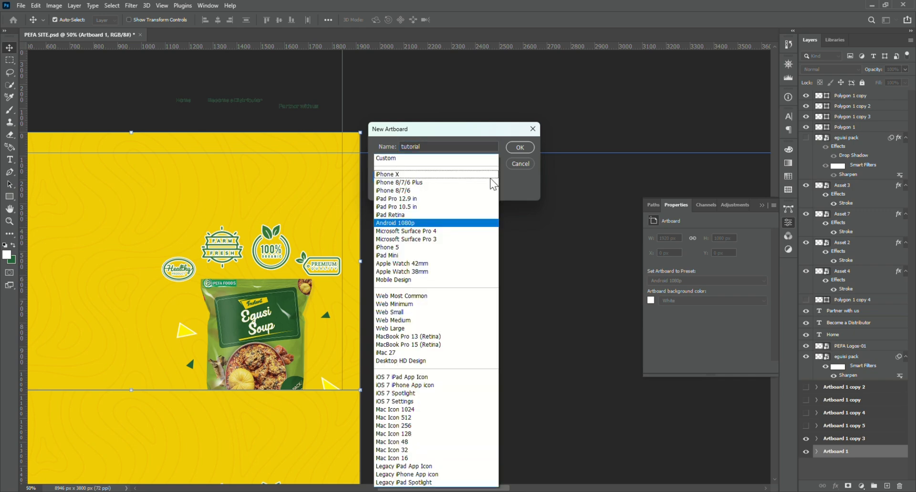
{"action": "left_click", "coordinate": [482, 158]}
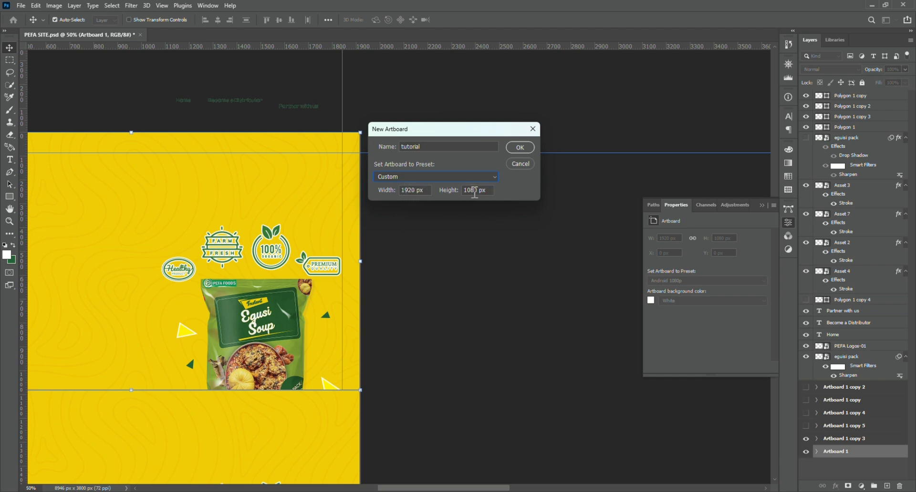
{"action": "left_click", "coordinate": [517, 147]}
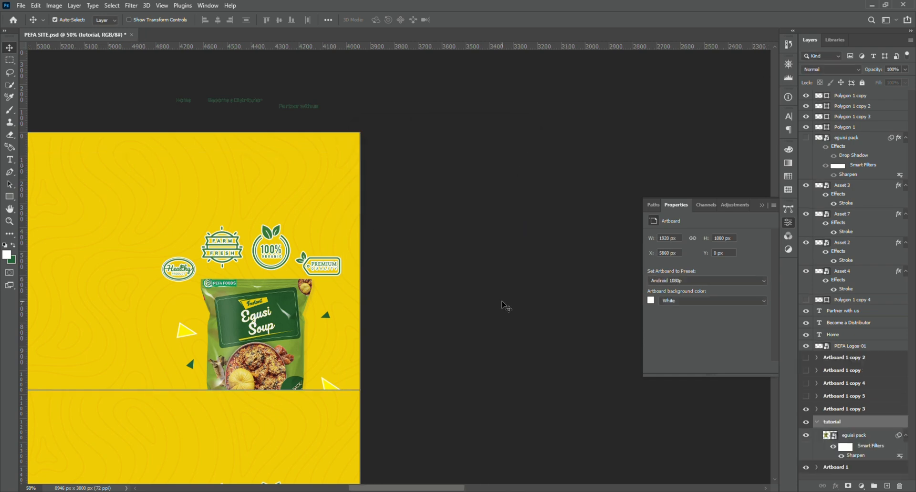
- Move the egusi pack image out of the tutorial artboard and reposition the artboard beside Artboard 1 at about X 2598, Y 216 px
{"action": "key", "text": "ctrl+minus"}
{"action": "key", "text": "ctrl+minus"}
{"action": "key", "text": "ctrl+minus"}
{"action": "key", "text": "ctrl+minus"}
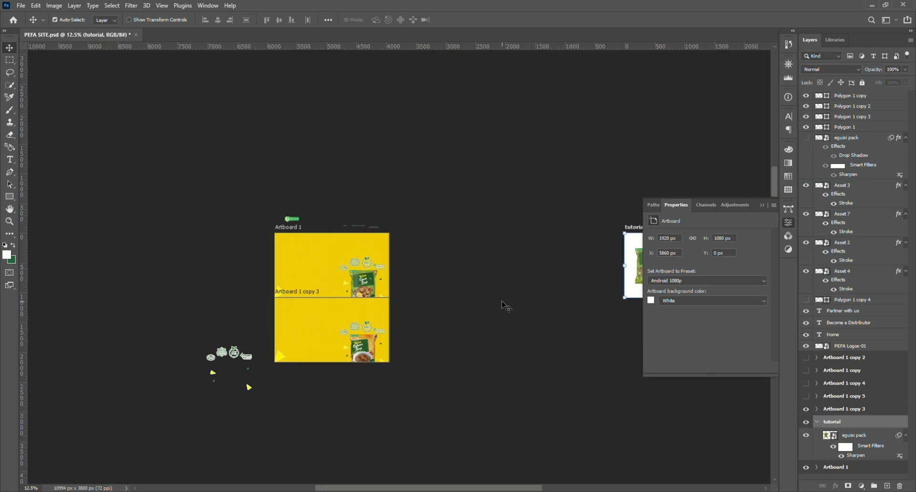
{"action": "scroll", "coordinate": [505, 307], "scroll_direction": "right", "scroll_amount": 5}
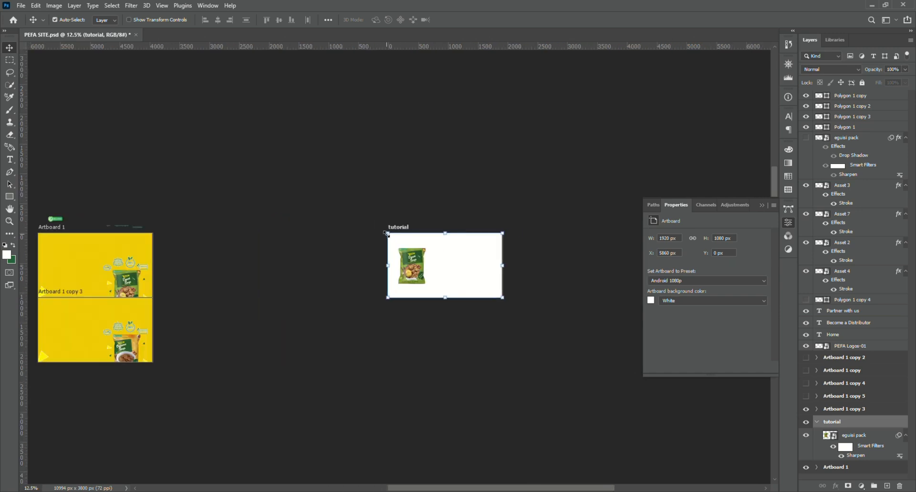
{"action": "left_click_drag", "start_coordinate": [418, 275], "coordinate": [311, 210]}
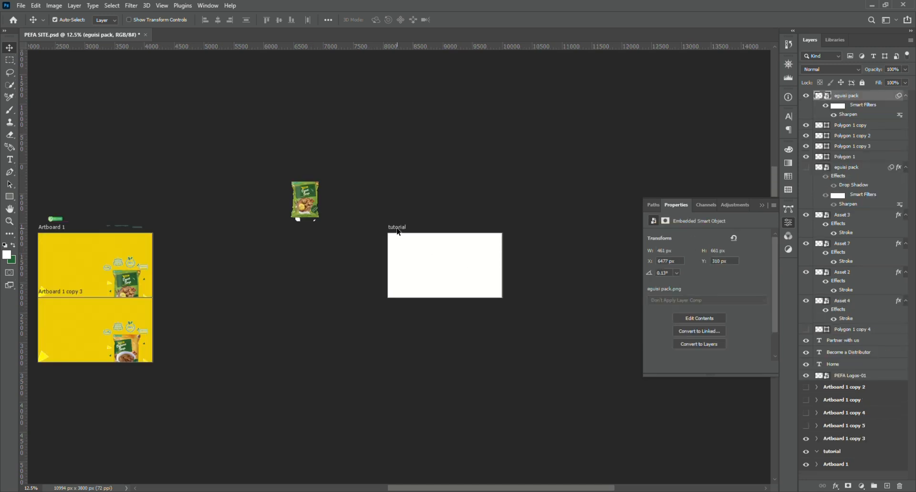
{"action": "left_click_drag", "start_coordinate": [398, 232], "coordinate": [200, 242]}
- Move the Asset 1 line pattern from the yellow Artboard 1 onto the tutorial artboard
{"action": "key", "text": "ctrl+r"}
{"action": "key", "text": "ctrl+plus"}
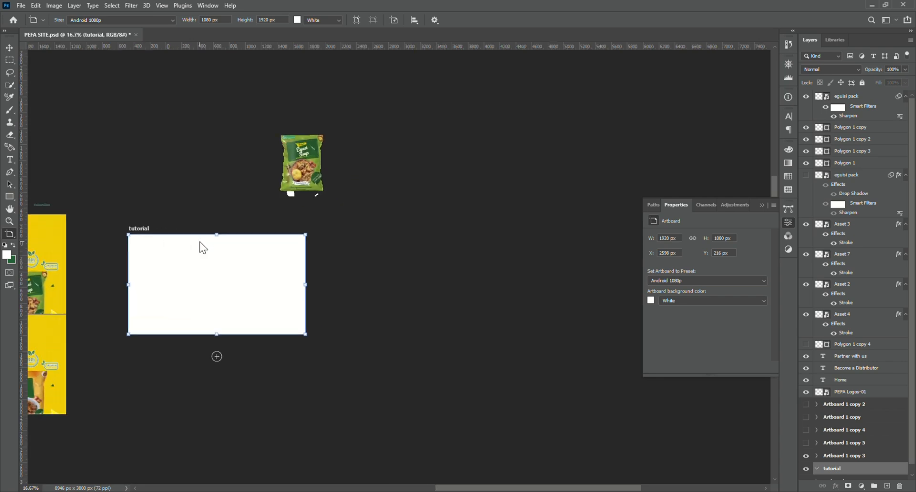
{"action": "key", "text": "ctrl+plus"}
{"action": "scroll", "coordinate": [200, 241], "scroll_direction": "left", "scroll_amount": 5}
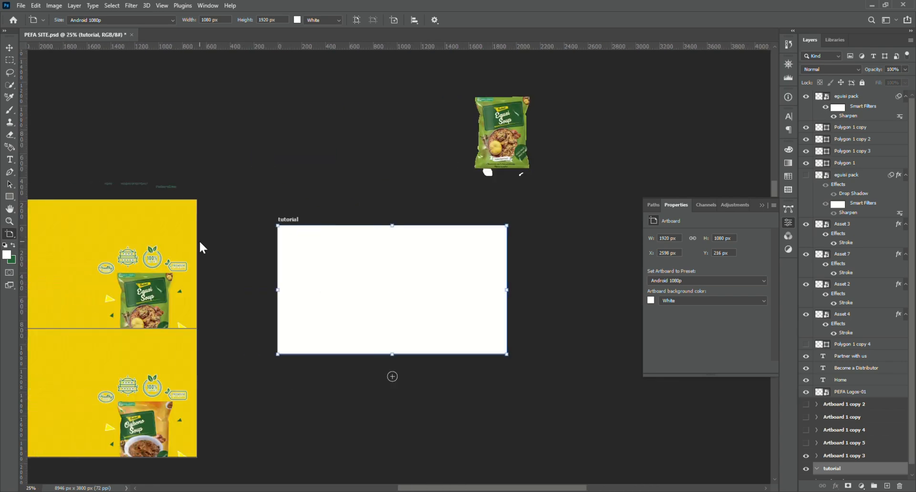
{"action": "key", "text": "ctrl+plus"}
{"action": "key", "text": "v"}
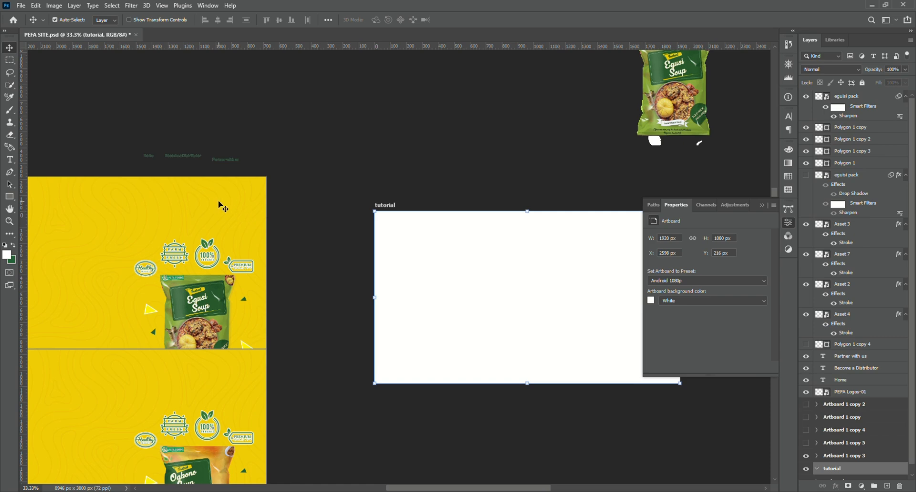
{"action": "left_click_drag", "start_coordinate": [221, 206], "coordinate": [609, 249]}
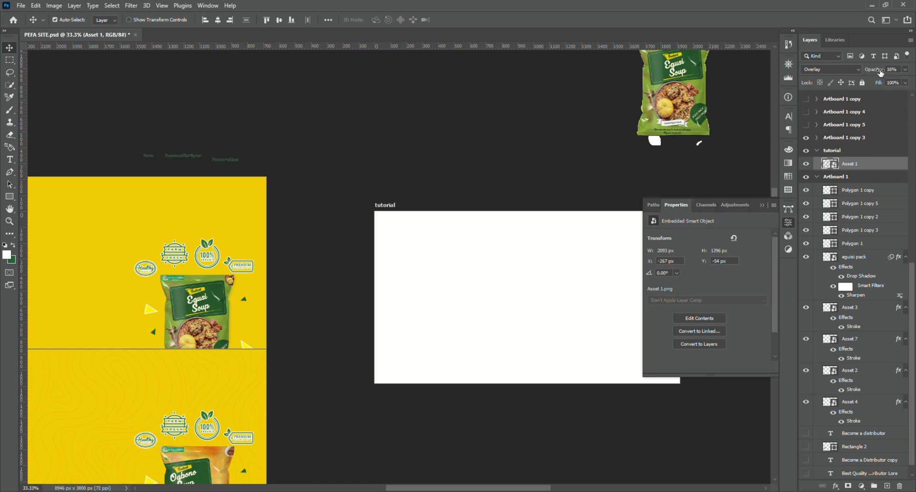
- Set the Asset 1 pattern layer to 100% opacity and its blend mode to Normal
{"action": "left_click_drag", "start_coordinate": [882, 73], "coordinate": [913, 67]}
{"action": "left_click_drag", "start_coordinate": [880, 73], "coordinate": [913, 72]}
{"action": "double_click", "coordinate": [888, 165]}
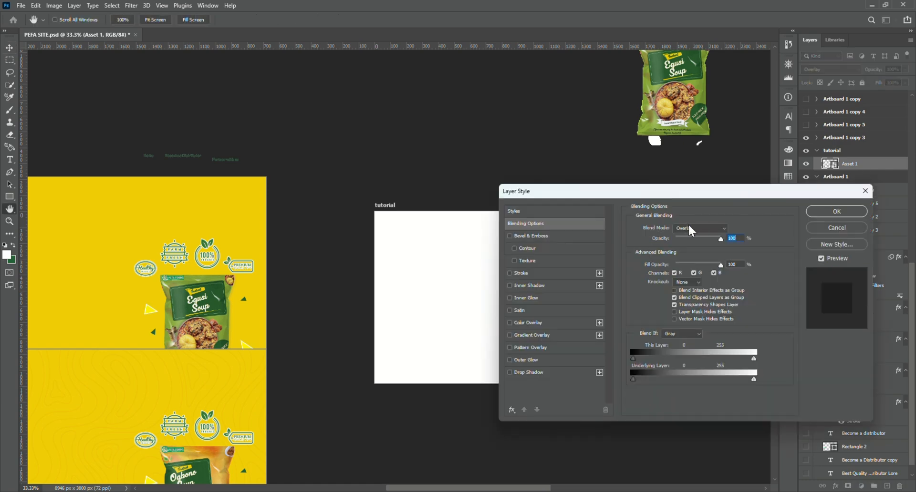
{"action": "left_click", "coordinate": [718, 228]}
{"action": "scroll", "coordinate": [711, 239], "scroll_direction": "up", "scroll_amount": 1}
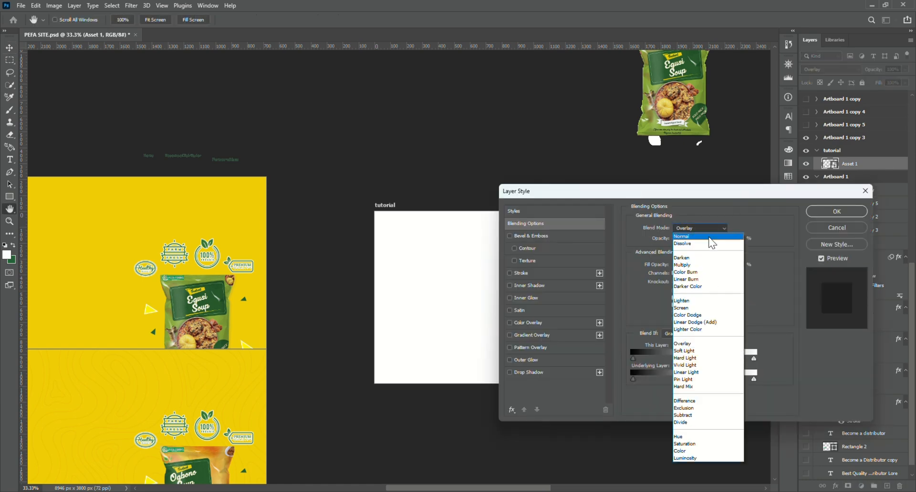
{"action": "left_click", "coordinate": [711, 239]}
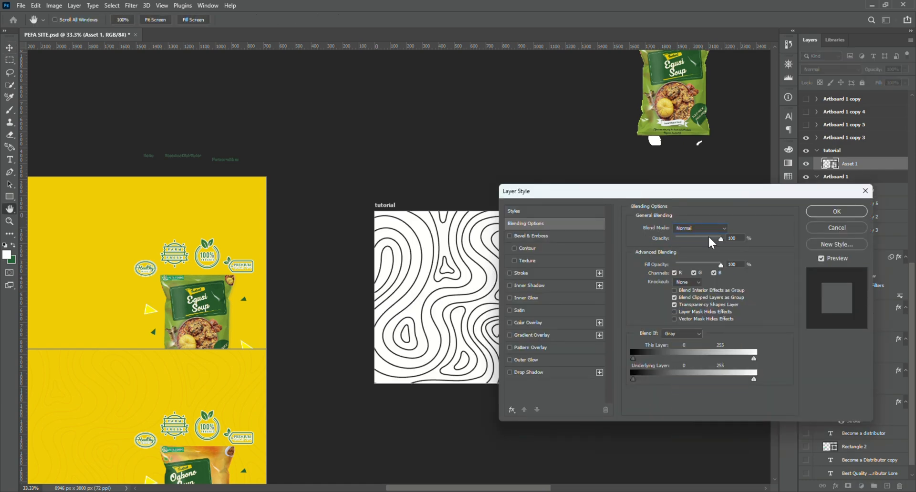
{"action": "left_click", "coordinate": [830, 214]}
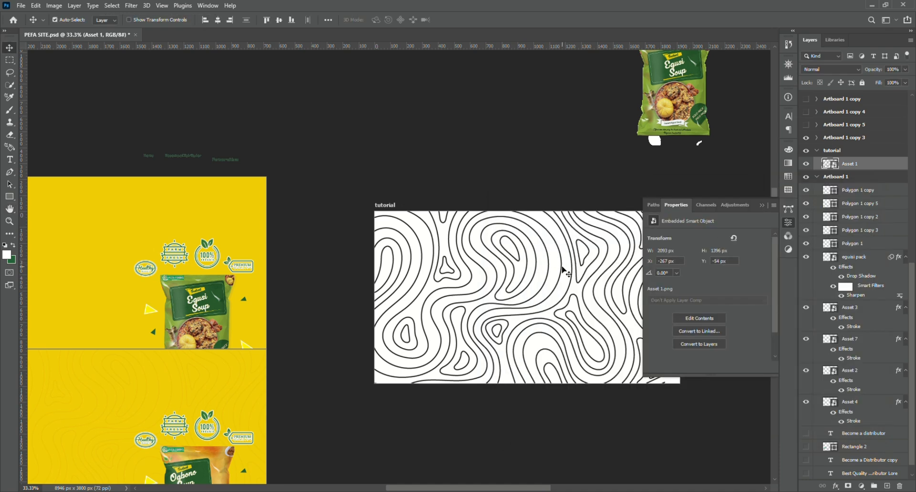
- Enlarge the line pattern to about 2256 × 1505 px so it covers the tutorial artboard, and reduce its opacity to 57%
{"action": "scroll", "coordinate": [562, 271], "scroll_direction": "right", "scroll_amount": 3}
{"action": "scroll", "coordinate": [342, 313], "scroll_direction": "left", "scroll_amount": 2}
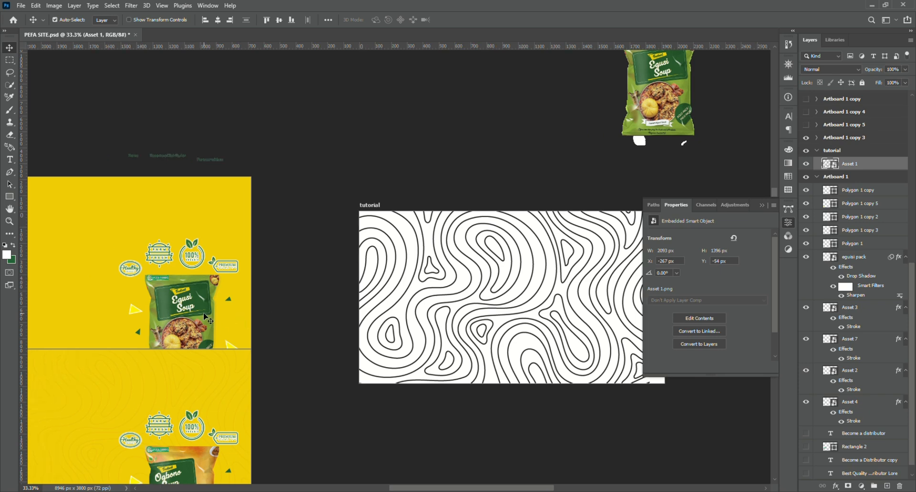
{"action": "scroll", "coordinate": [205, 317], "scroll_direction": "left", "scroll_amount": 2}
{"action": "scroll", "coordinate": [206, 317], "scroll_direction": "right", "scroll_amount": 11}
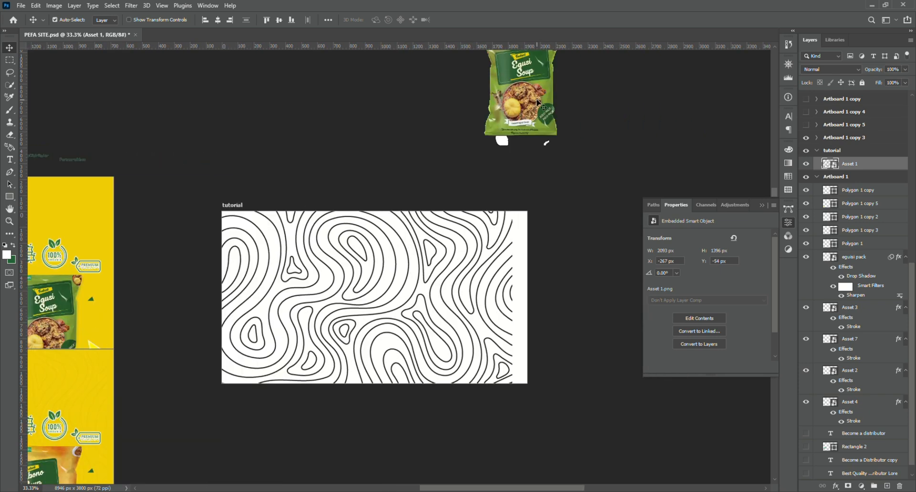
{"action": "scroll", "coordinate": [538, 102], "scroll_direction": "left", "scroll_amount": 4}
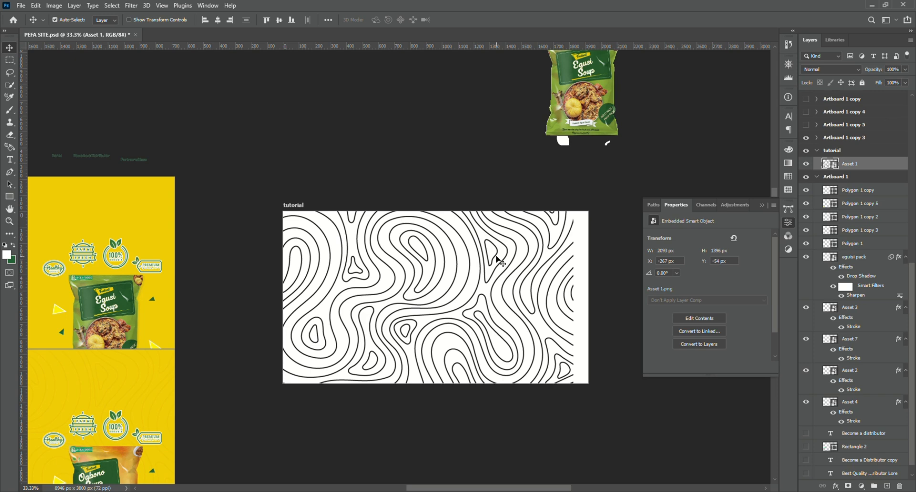
{"action": "left_click_drag", "start_coordinate": [496, 257], "coordinate": [502, 257]}
{"action": "key", "text": "ctrl+plus"}
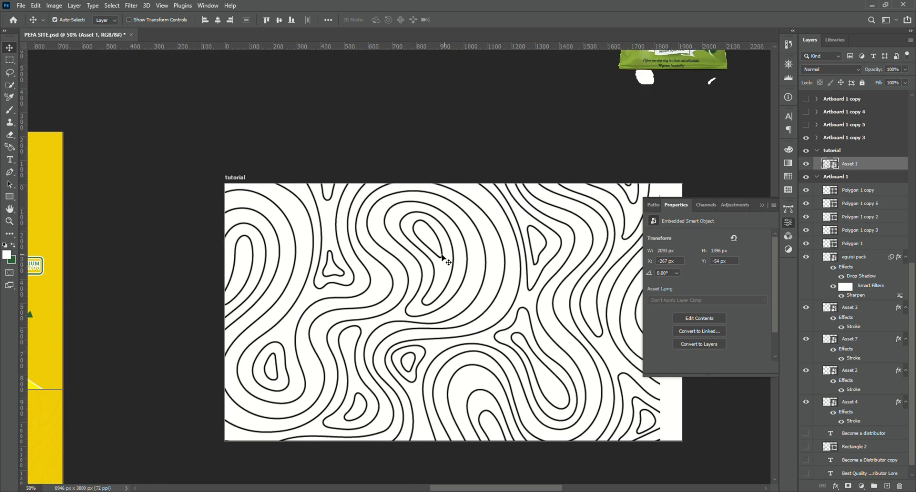
{"action": "left_click_drag", "start_coordinate": [447, 262], "coordinate": [459, 261]}
{"action": "key", "text": "ctrl+t"}
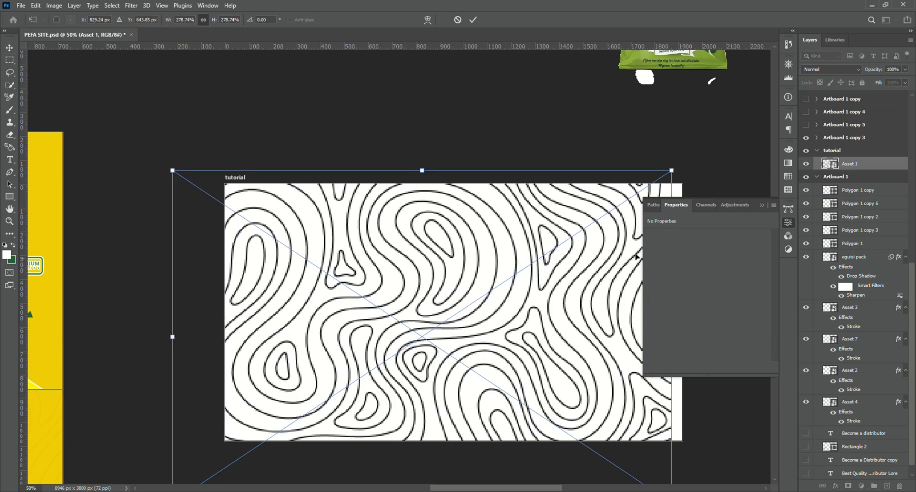
{"action": "left_click_drag", "start_coordinate": [672, 170], "coordinate": [714, 144]}
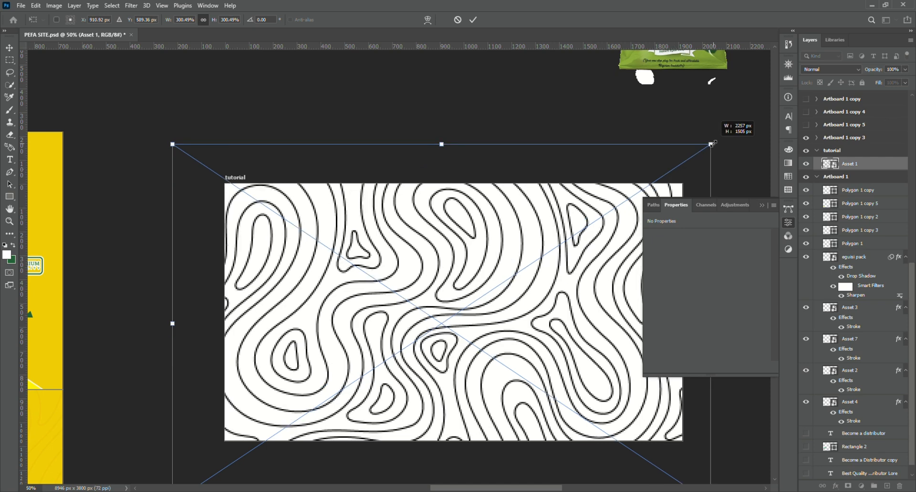
{"action": "key", "text": "Return"}
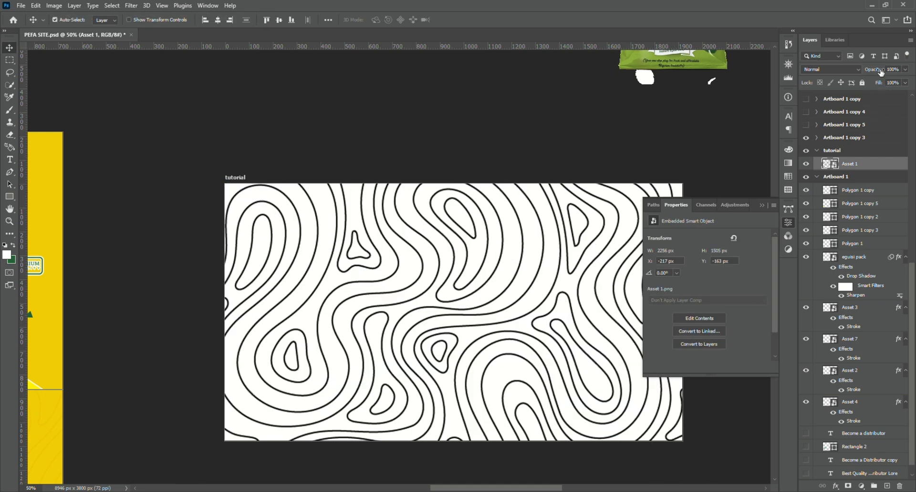
{"action": "left_click_drag", "start_coordinate": [881, 72], "coordinate": [861, 76]}
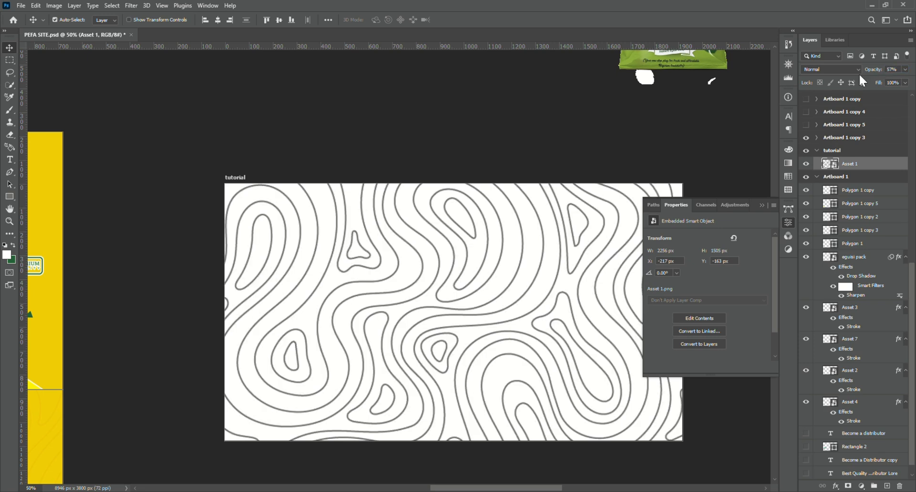
- Place the egusi pack image in the lower-right area of the tutorial artboard at about X 1342, Y 704 px
{"action": "left_click_drag", "start_coordinate": [675, 87], "coordinate": [608, 449]}
{"action": "left_click_drag", "start_coordinate": [604, 403], "coordinate": [603, 439]}
{"action": "scroll", "coordinate": [573, 250], "scroll_direction": "left", "scroll_amount": 1}
{"action": "scroll", "coordinate": [573, 250], "scroll_direction": "right", "scroll_amount": 5}
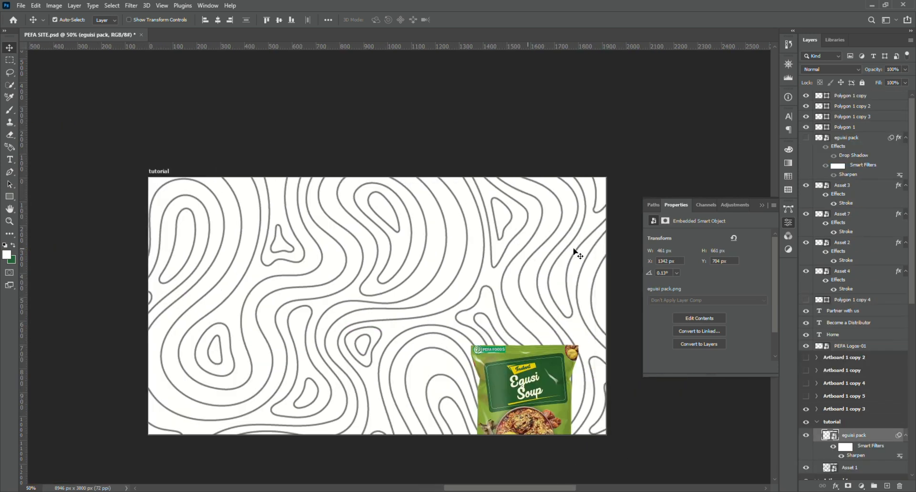
{"action": "scroll", "coordinate": [458, 292], "scroll_direction": "down", "scroll_amount": 1}
{"action": "scroll", "coordinate": [453, 287], "scroll_direction": "left", "scroll_amount": 10}
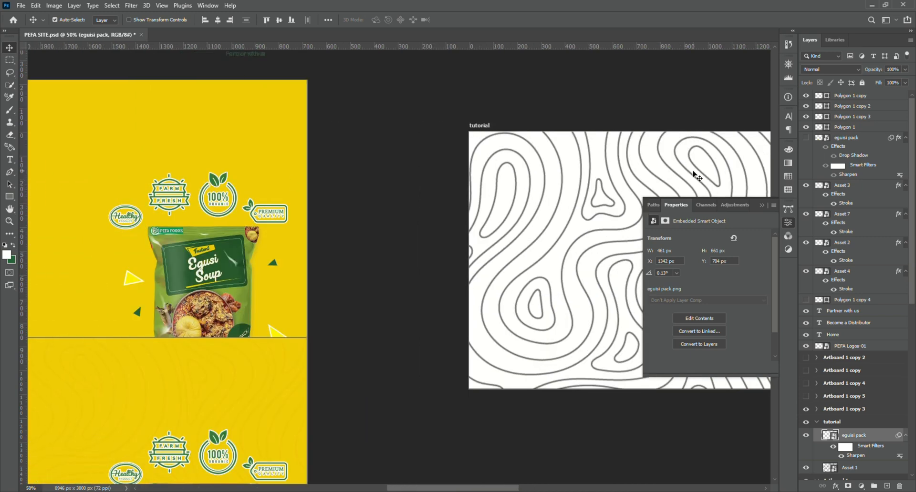
{"action": "scroll", "coordinate": [577, 212], "scroll_direction": "down", "scroll_amount": 3}
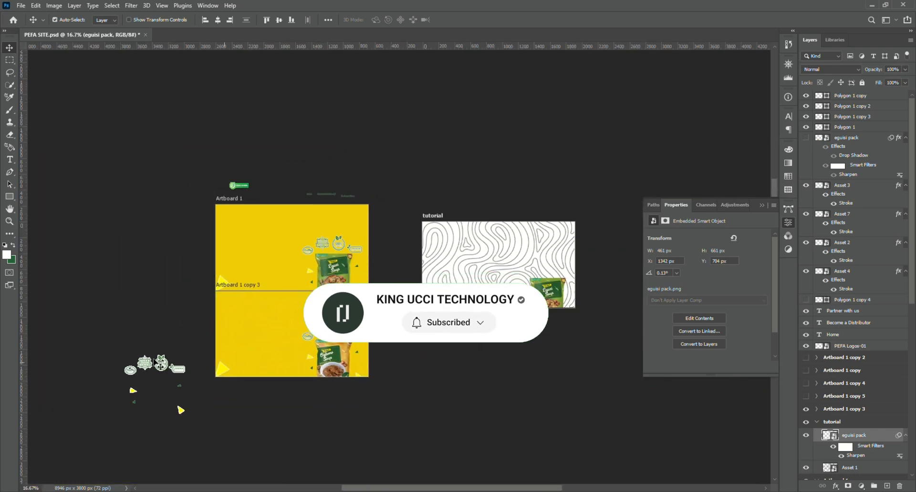
- Move the 100% Organic, Farm Fresh, Healthy and Premium Quality badges onto the tutorial artboard, arranged above the egusi pack
{"action": "left_click_drag", "start_coordinate": [161, 363], "coordinate": [527, 266]}
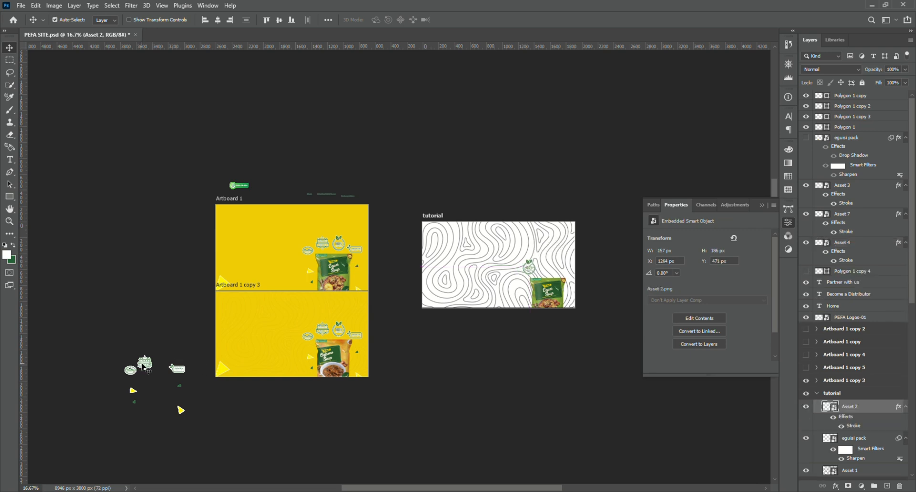
{"action": "left_click", "coordinate": [144, 365]}
{"action": "left_click_drag", "start_coordinate": [145, 365], "coordinate": [548, 270]}
{"action": "left_click_drag", "start_coordinate": [130, 371], "coordinate": [513, 279]}
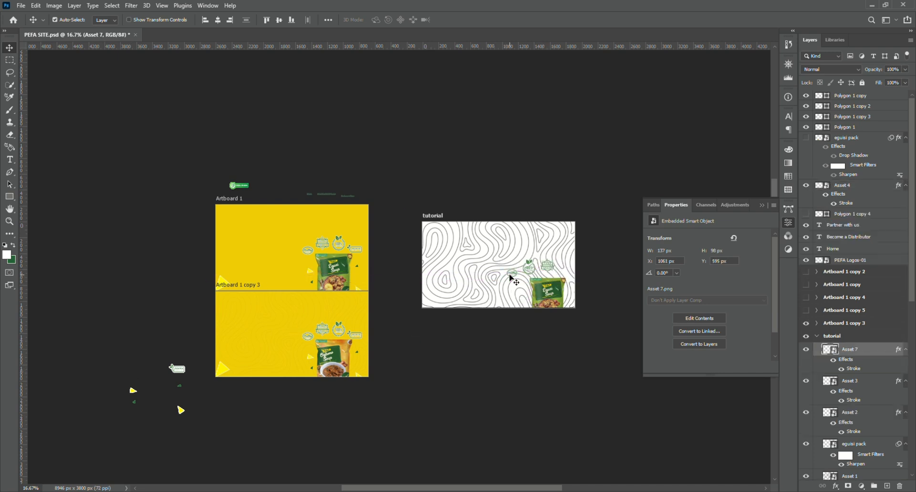
{"action": "left_click_drag", "start_coordinate": [183, 370], "coordinate": [569, 271]}
- Draw a yellow rectangle about 2101 × 1264 px covering the whole tutorial artboard, using the fill of Artboard 1's background rectangle
{"action": "key", "text": "ctrl+plus"}
{"action": "key", "text": "ctrl+plus"}
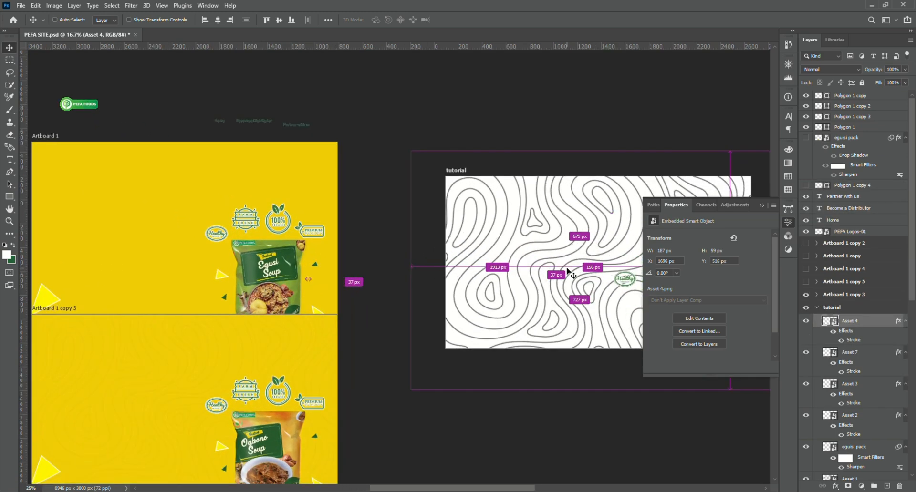
{"action": "scroll", "coordinate": [570, 275], "scroll_direction": "right", "scroll_amount": 5}
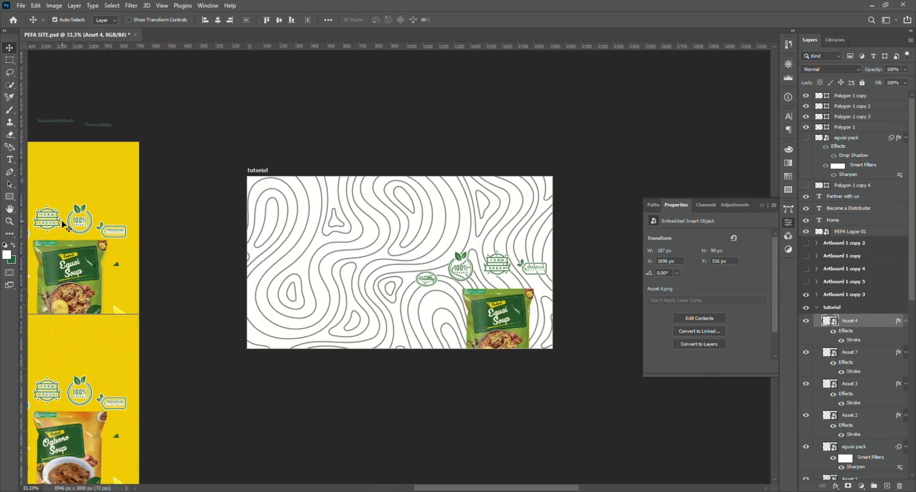
{"action": "left_click", "coordinate": [84, 196]}
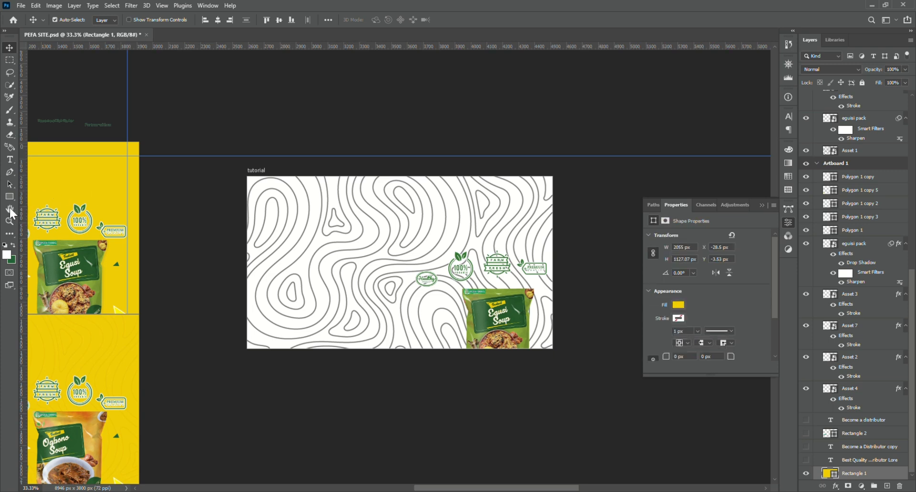
{"action": "left_click", "coordinate": [8, 196]}
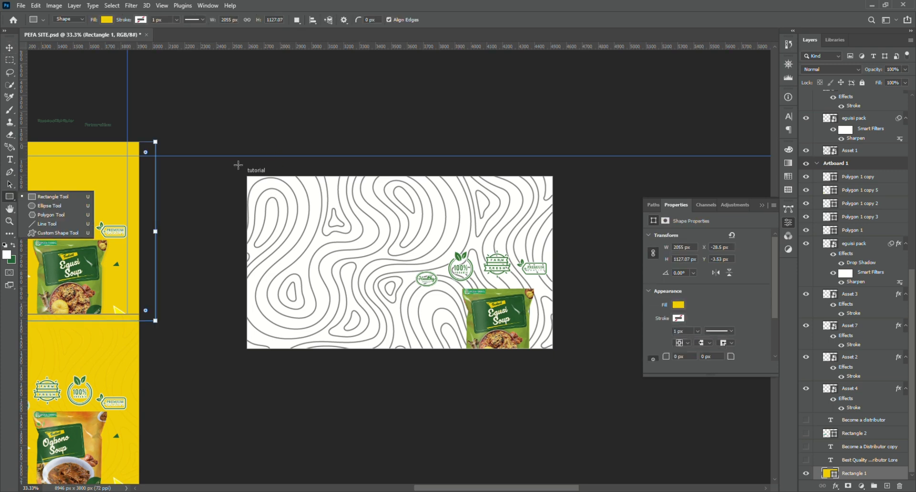
{"action": "left_click_drag", "start_coordinate": [238, 165], "coordinate": [573, 366]}
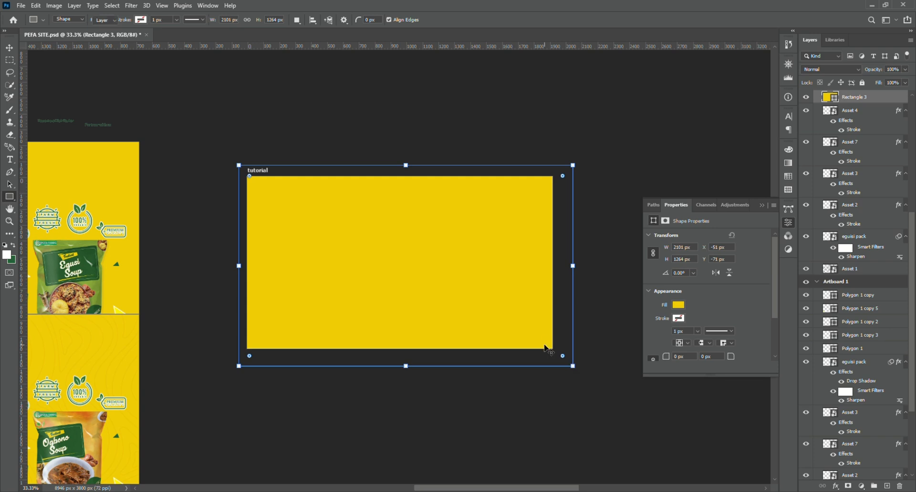
- Move the new yellow rectangle's layer below the Asset 1 pattern so it becomes the tutorial artboard's background
{"action": "key", "text": "v"}
{"action": "scroll", "coordinate": [887, 119], "scroll_direction": "up", "scroll_amount": 2}
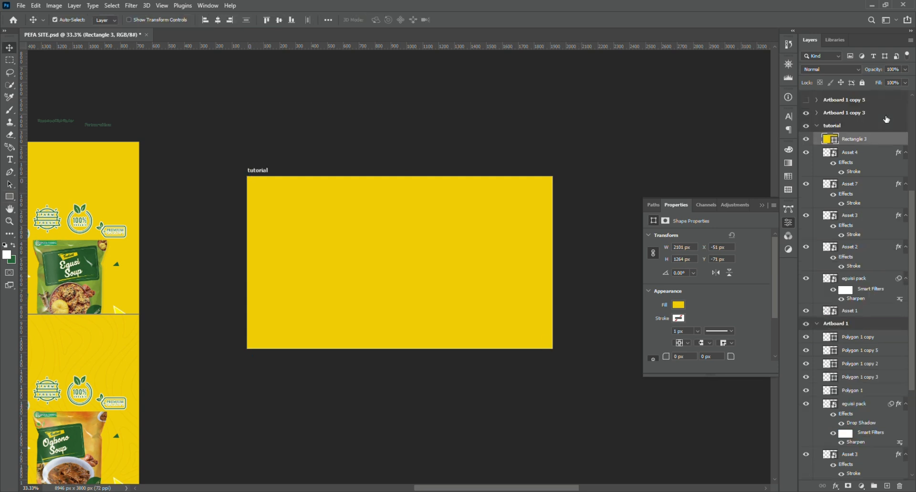
{"action": "mouse_move", "coordinate": [887, 146]}
{"action": "left_mouse_down"}
{"action": "mouse_move", "coordinate": [854, 301]}
{"action": "mouse_move", "coordinate": [876, 317]}
{"action": "left_mouse_up"}
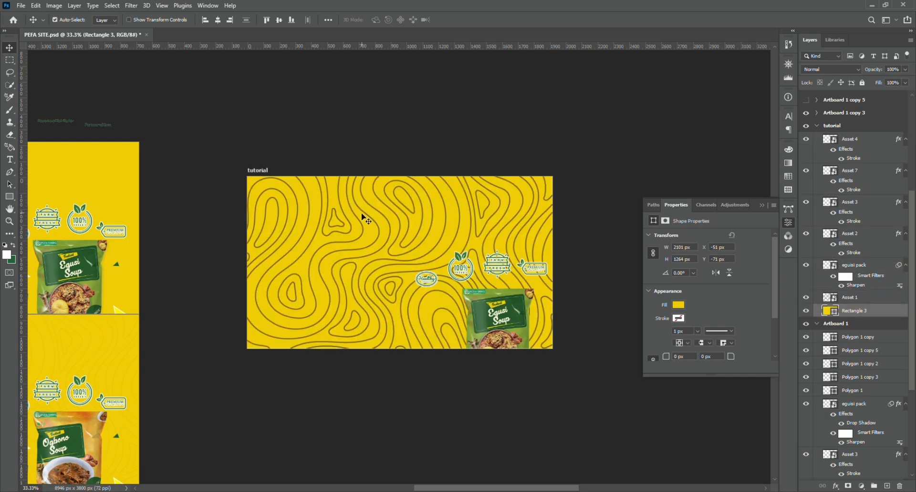
- Fine-tune the badges around the egusi pack, placing Healthy at about X 1127, Y 674 px and Farm Fresh at about X 1501, Y 478 px
{"action": "mouse_move", "coordinate": [442, 283]}
{"action": "left_mouse_down"}
{"action": "mouse_move", "coordinate": [453, 272]}
{"action": "mouse_move", "coordinate": [453, 294]}
{"action": "left_mouse_up"}
{"action": "left_click", "coordinate": [460, 262]}
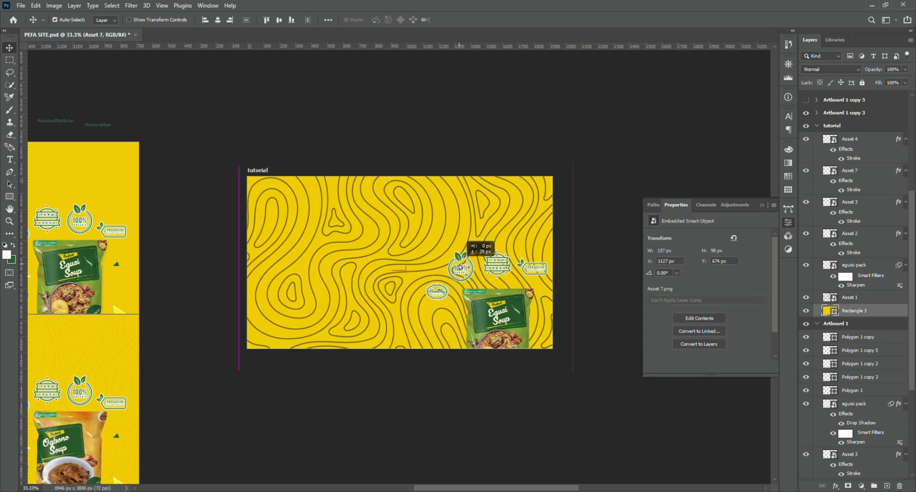
{"action": "mouse_move", "coordinate": [533, 271]}
{"action": "left_mouse_down"}
{"action": "mouse_move", "coordinate": [533, 260]}
{"action": "mouse_move", "coordinate": [538, 279]}
{"action": "mouse_move", "coordinate": [500, 264]}
{"action": "left_mouse_up"}
{"action": "left_click", "coordinate": [533, 271]}
{"action": "left_click", "coordinate": [497, 262]}
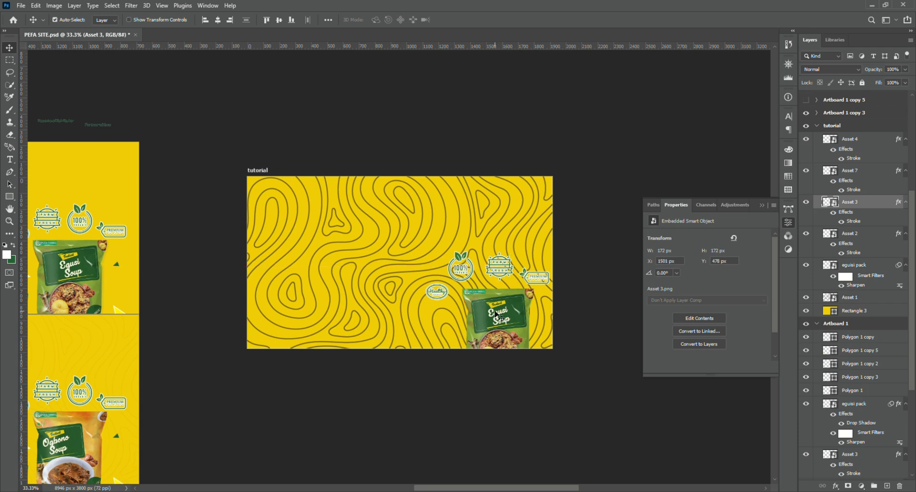
- Set the Asset 1 line pattern's blend mode to Multiply and its opacity to 5% in its blending options
{"action": "left_click", "coordinate": [280, 193]}
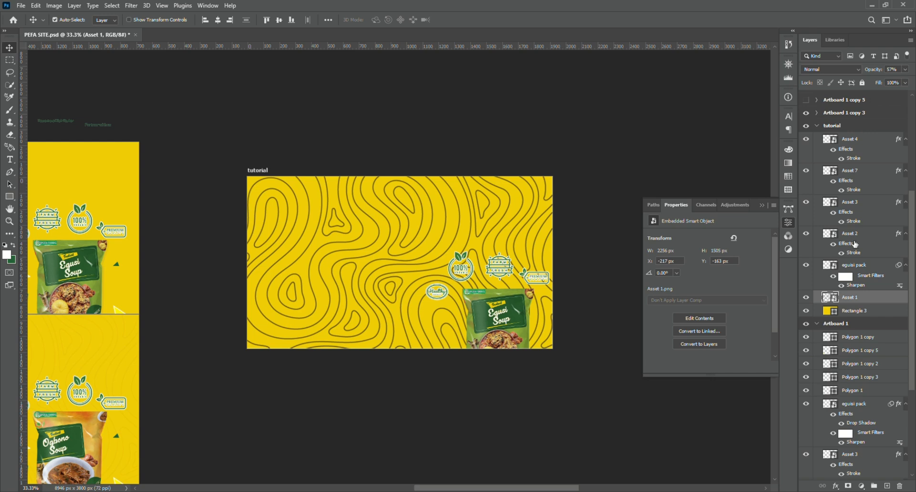
{"action": "double_click", "coordinate": [889, 299]}
{"action": "left_click", "coordinate": [719, 228]}
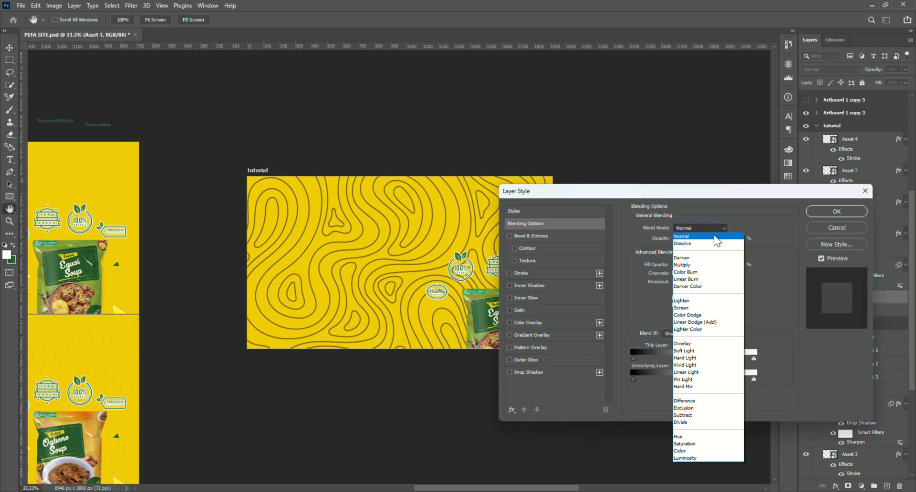
{"action": "left_click", "coordinate": [694, 265]}
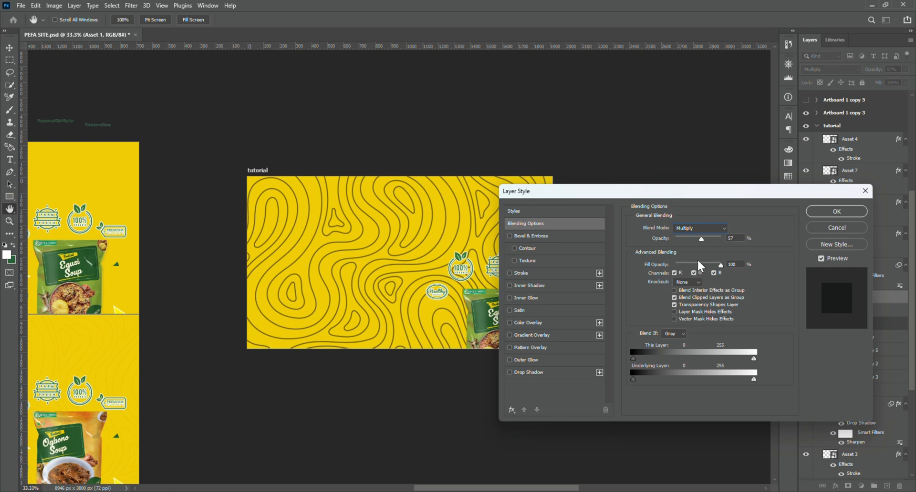
{"action": "left_click_drag", "start_coordinate": [700, 240], "coordinate": [678, 248]}
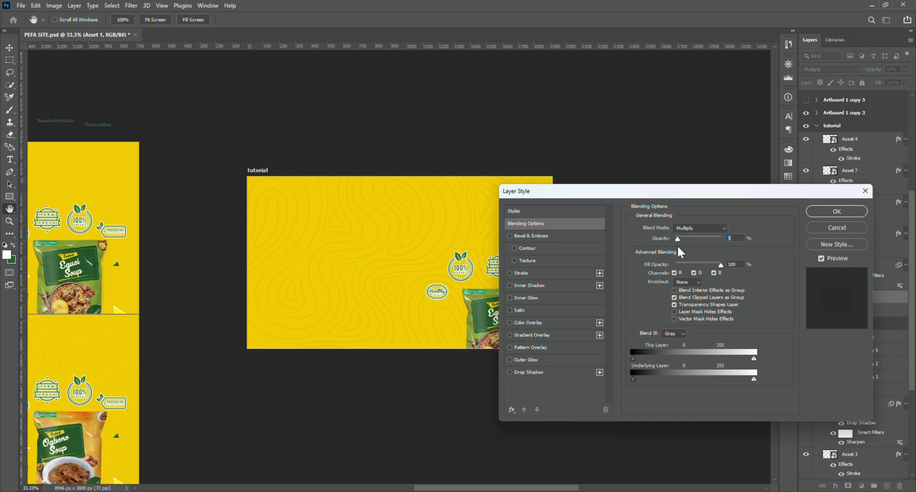
{"action": "left_click", "coordinate": [826, 216]}
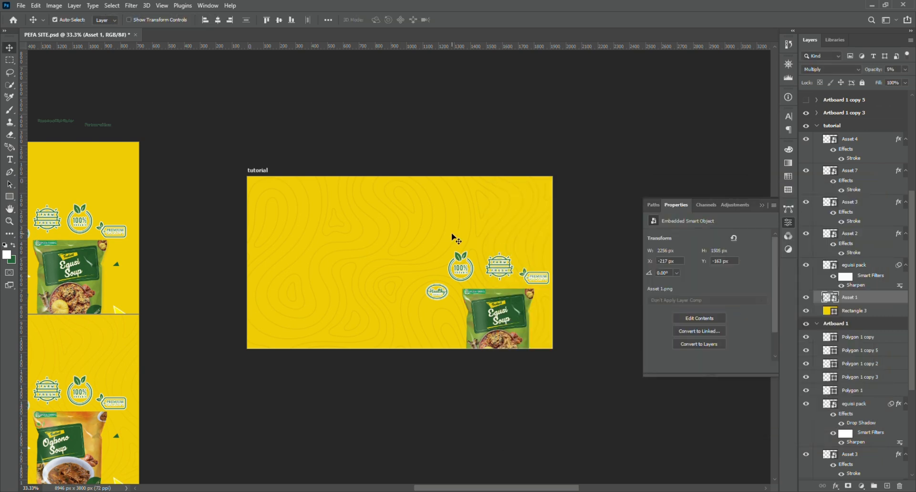
- Copy the white-outlined yellow triangle from Artboard 1 to the left of the tutorial artboard's egusi pack, at about X 1085, Y 845 px
{"action": "scroll", "coordinate": [498, 348], "scroll_direction": "left", "scroll_amount": 4}
{"action": "scroll", "coordinate": [498, 347], "scroll_direction": "right", "scroll_amount": 4}
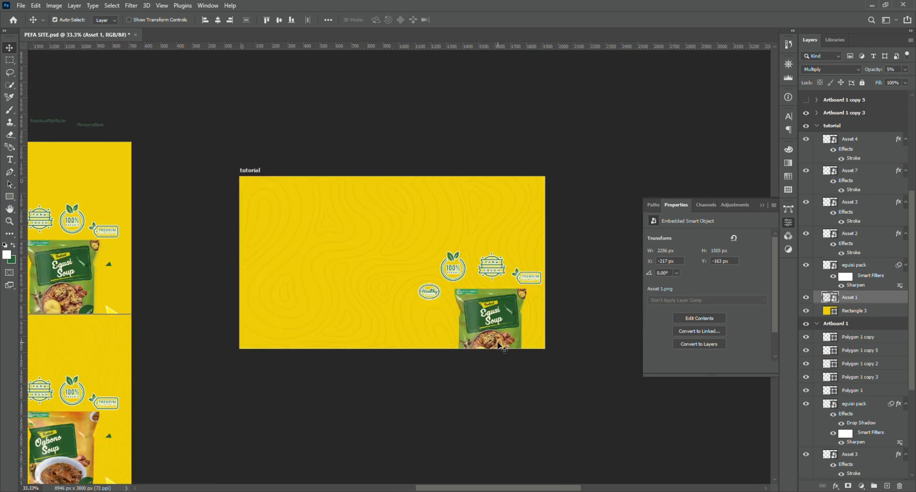
{"action": "scroll", "coordinate": [477, 305], "scroll_direction": "left", "scroll_amount": 1}
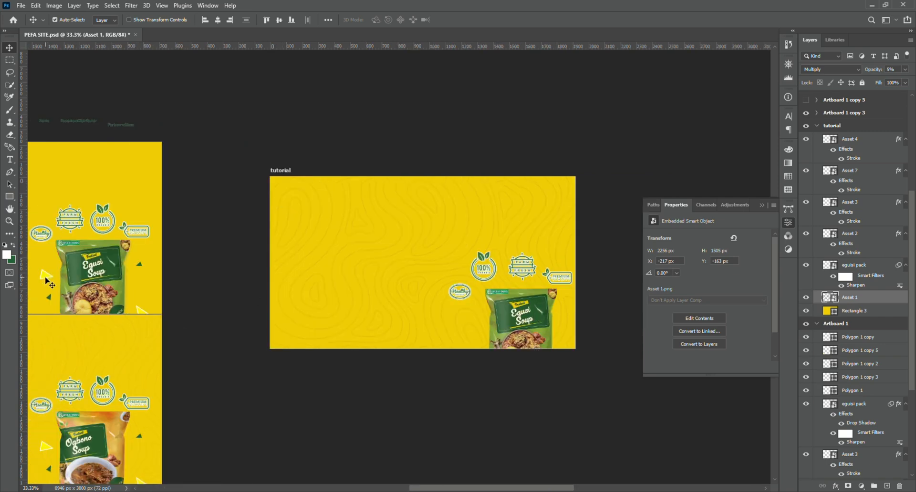
{"action": "key", "text": "shift+alt+n"}
{"action": "left_click_drag", "start_coordinate": [49, 284], "coordinate": [448, 319]}
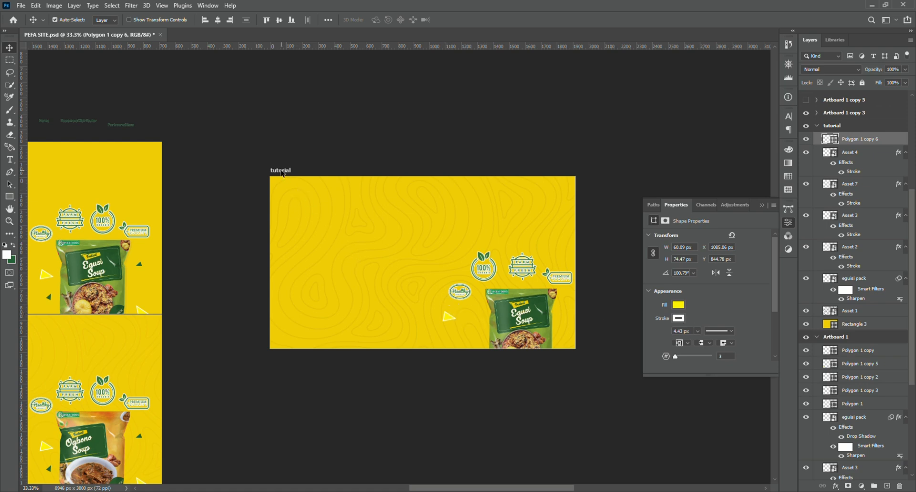
- Duplicate the tutorial artboard with all its contents and place the copy directly below the original, at about X 2598, Y 1344 px
{"action": "scroll", "coordinate": [283, 175], "scroll_direction": "down", "scroll_amount": 1}
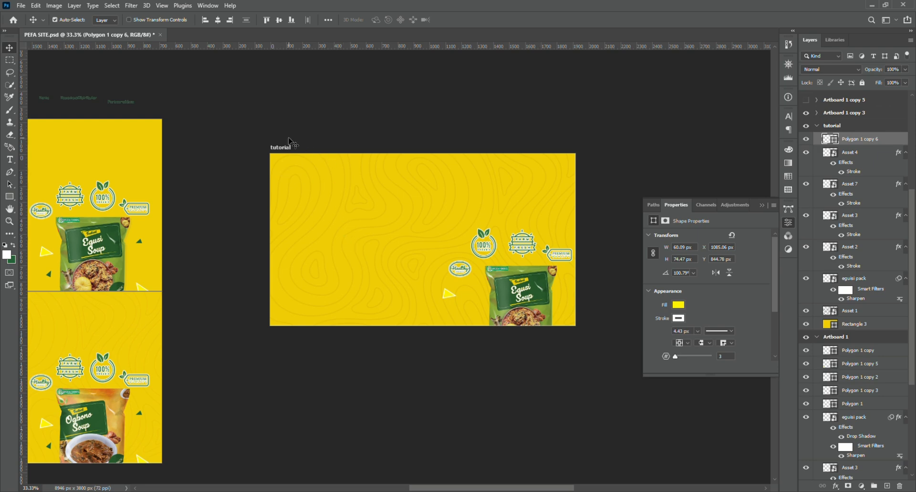
{"action": "left_click_drag", "start_coordinate": [279, 152], "coordinate": [276, 329]}
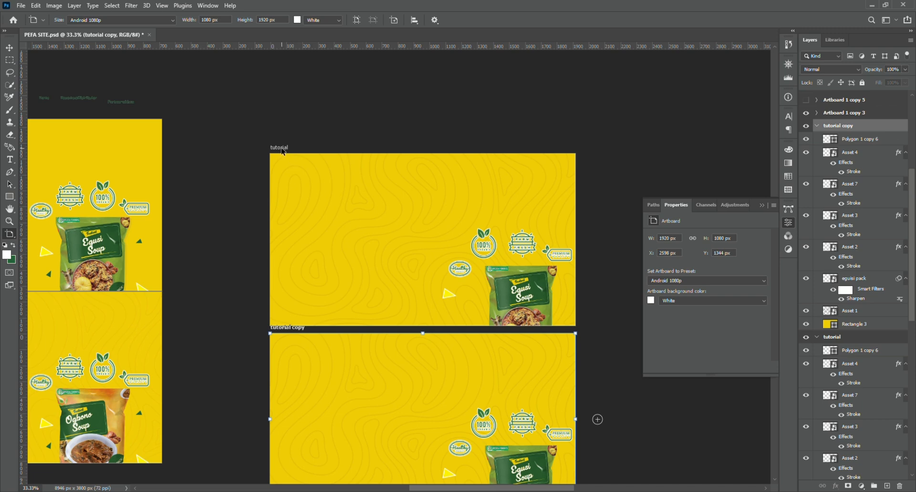
{"action": "scroll", "coordinate": [450, 376], "scroll_direction": "down", "scroll_amount": 3}
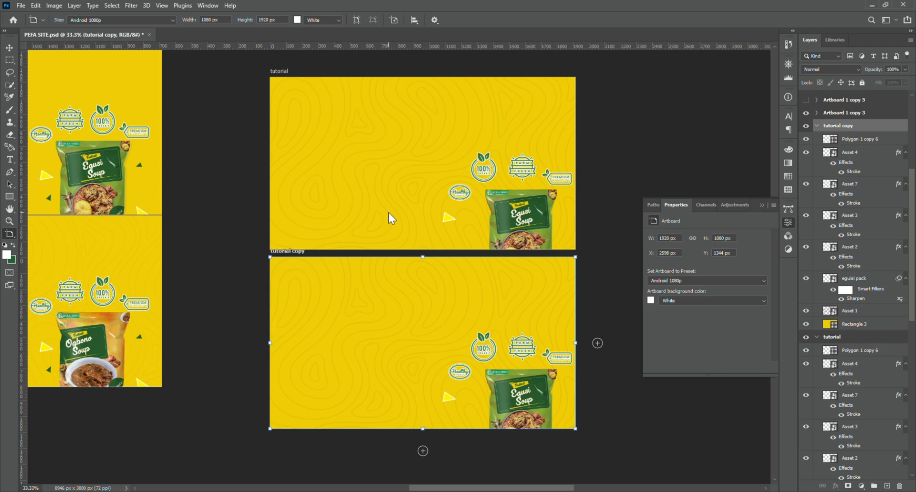
- Nudge the duplicate artboard's egusi pack up-left and cover it with a copy of the ogbono pack at about X 1293, Y 688 px
{"action": "key", "text": "v"}
{"action": "left_click", "coordinate": [538, 405]}
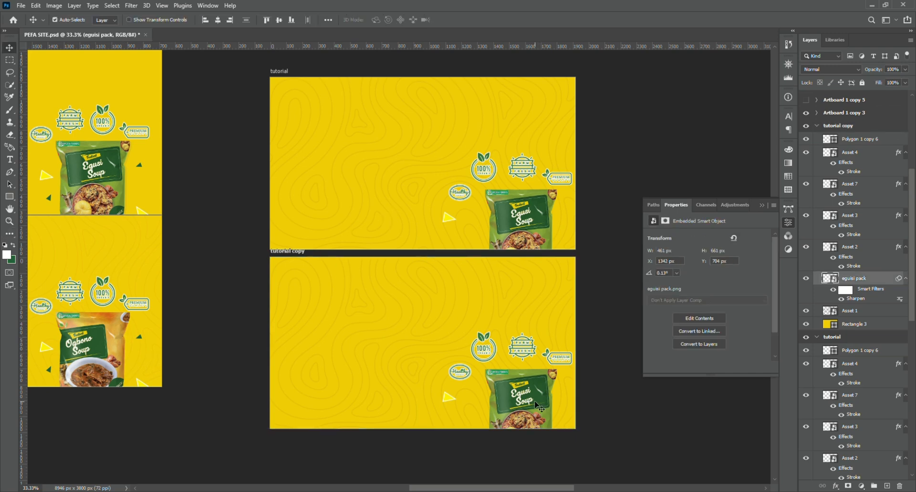
{"action": "left_click_drag", "start_coordinate": [539, 406], "coordinate": [532, 403]}
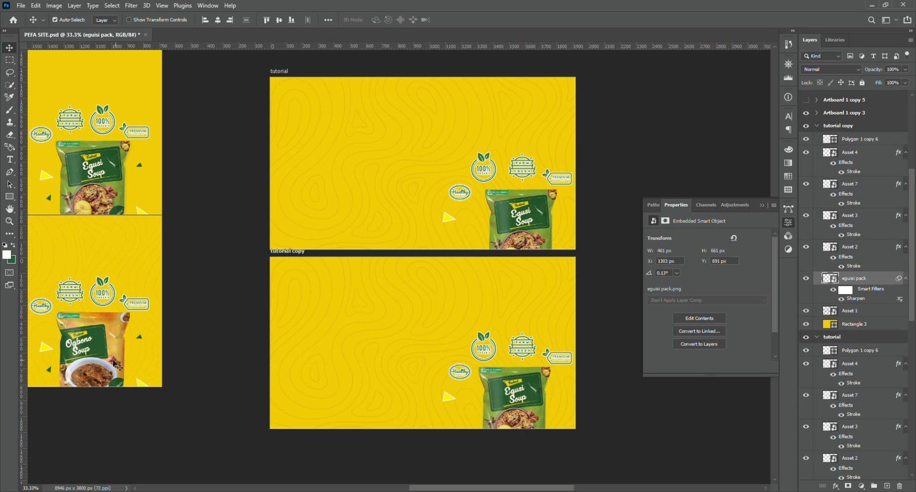
{"action": "left_click_drag", "start_coordinate": [109, 358], "coordinate": [528, 408]}
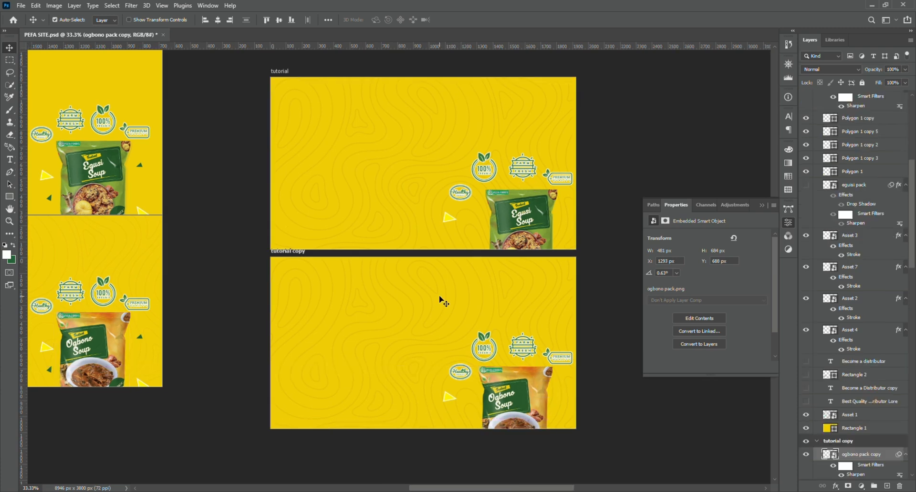
{"action": "scroll", "coordinate": [439, 300], "scroll_direction": "up", "scroll_amount": 2}
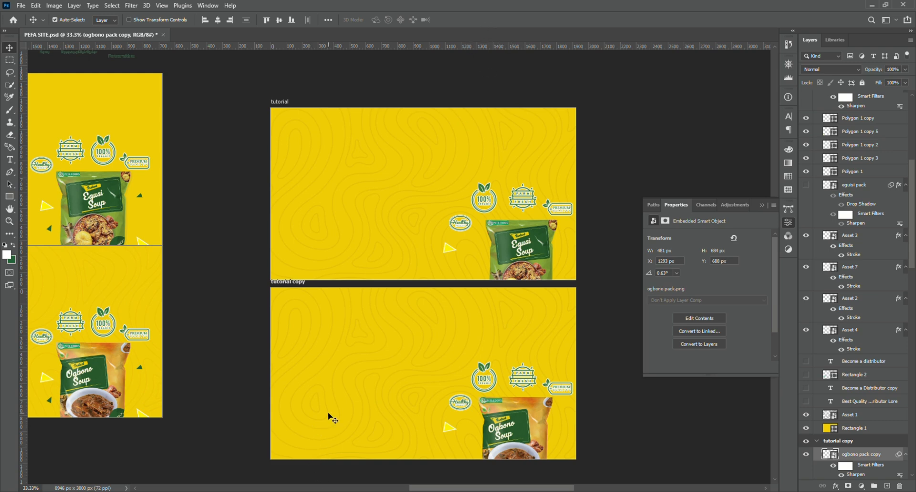
- Switch to the WordPress dashboard in Chrome, view the live Pefa Foods home page, and bring up its Elementor editor
{"action": "key", "text": "alt+Tab"}
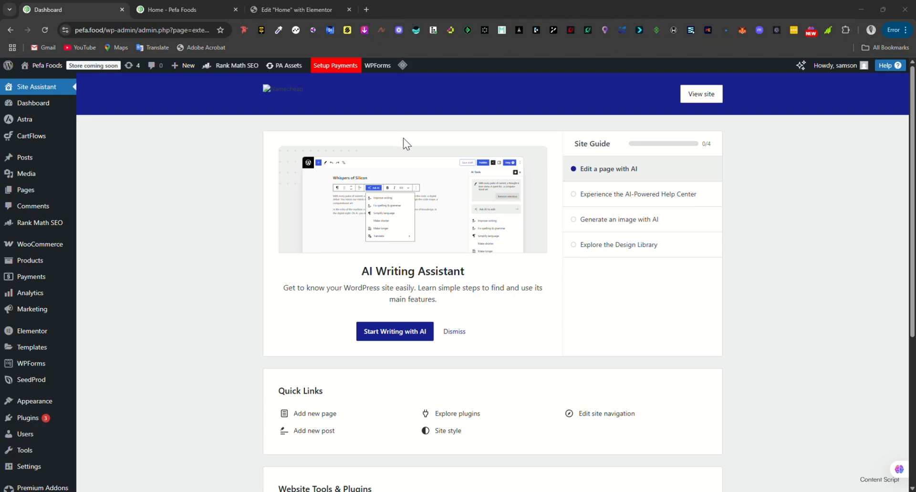
{"action": "scroll", "coordinate": [402, 139], "scroll_direction": "down", "scroll_amount": 2}
{"action": "scroll", "coordinate": [364, 257], "scroll_direction": "up", "scroll_amount": 2}
{"action": "mouse_move", "coordinate": [28, 67]}
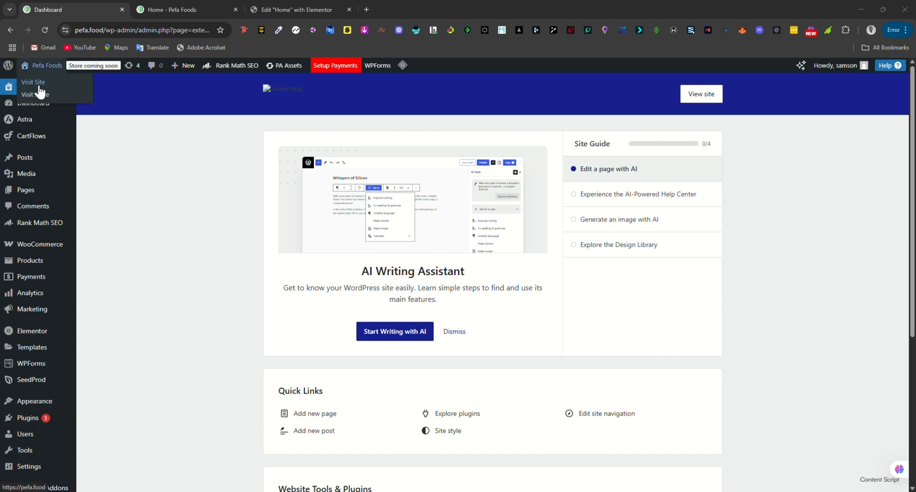
{"action": "left_click", "coordinate": [163, 10]}
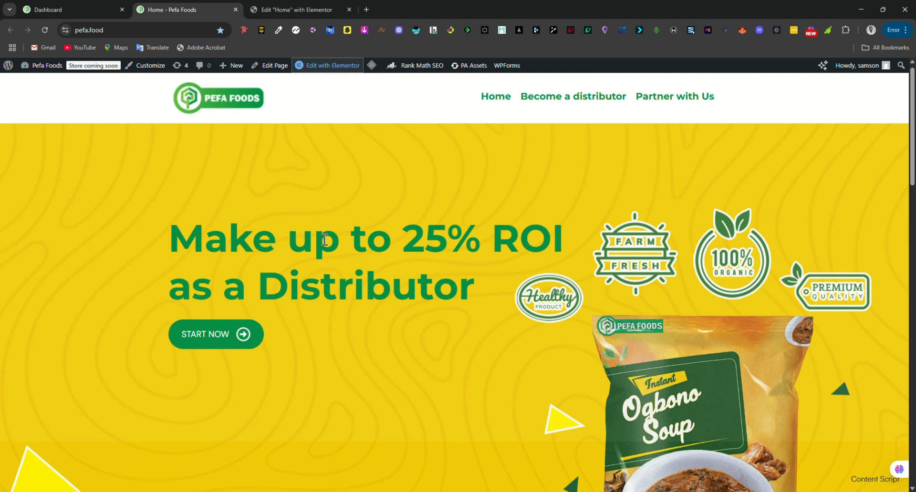
{"action": "mouse_move", "coordinate": [349, 76]}
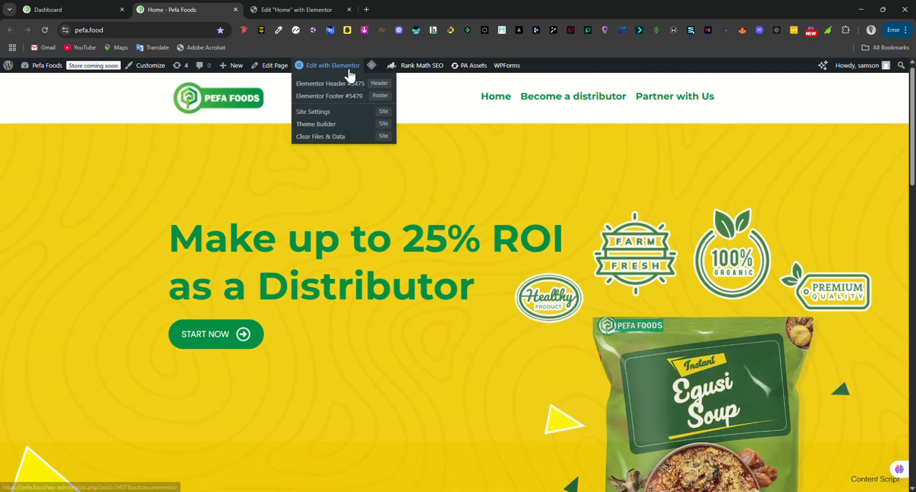
{"action": "left_click", "coordinate": [313, 68]}
{"action": "left_click", "coordinate": [299, 12]}
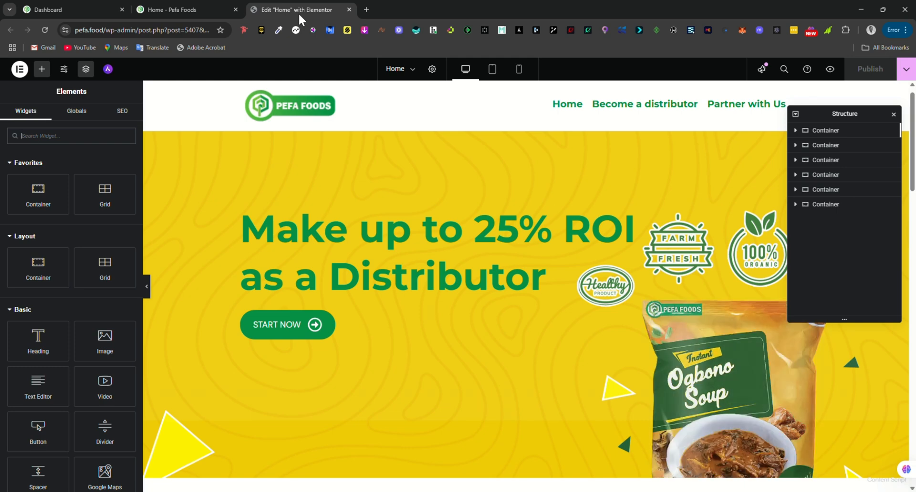
- Look through the WordPress dashboard's appearance and plugin options, and return to the live home page's Elementor editing options
{"action": "left_click", "coordinate": [39, 10]}
{"action": "mouse_move", "coordinate": [25, 351]}
{"action": "scroll", "coordinate": [19, 348], "scroll_direction": "down", "scroll_amount": 5}
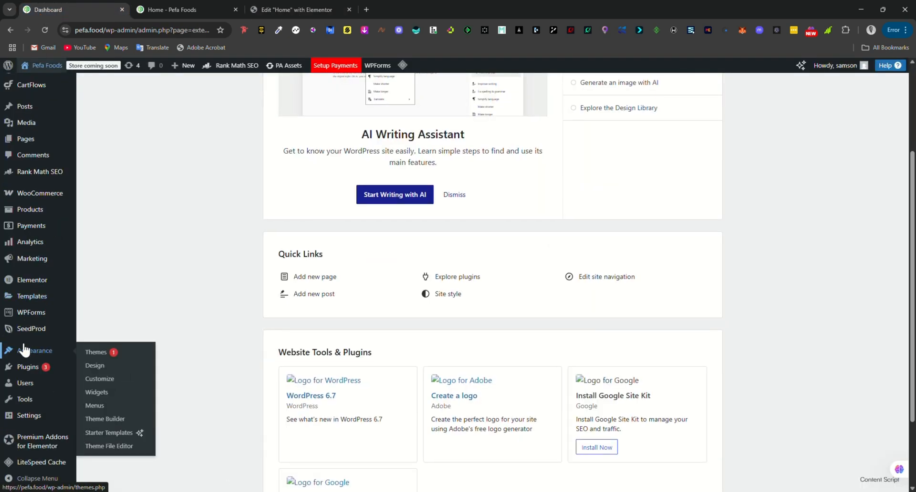
{"action": "mouse_move", "coordinate": [29, 367]}
{"action": "left_click", "coordinate": [115, 384]}
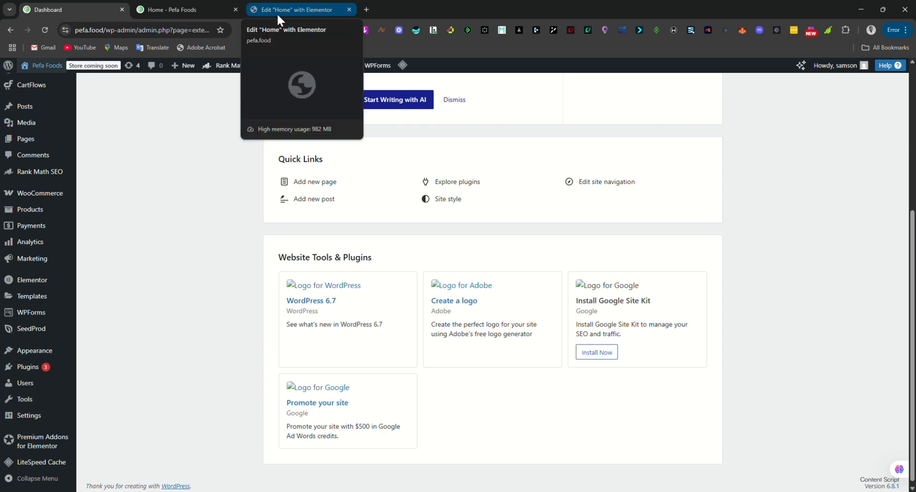
{"action": "left_click", "coordinate": [167, 10]}
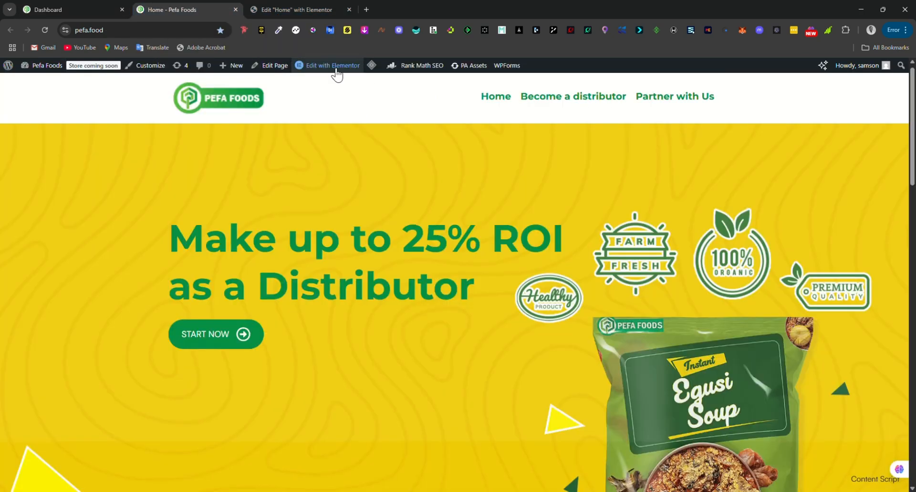
{"action": "mouse_move", "coordinate": [334, 69]}
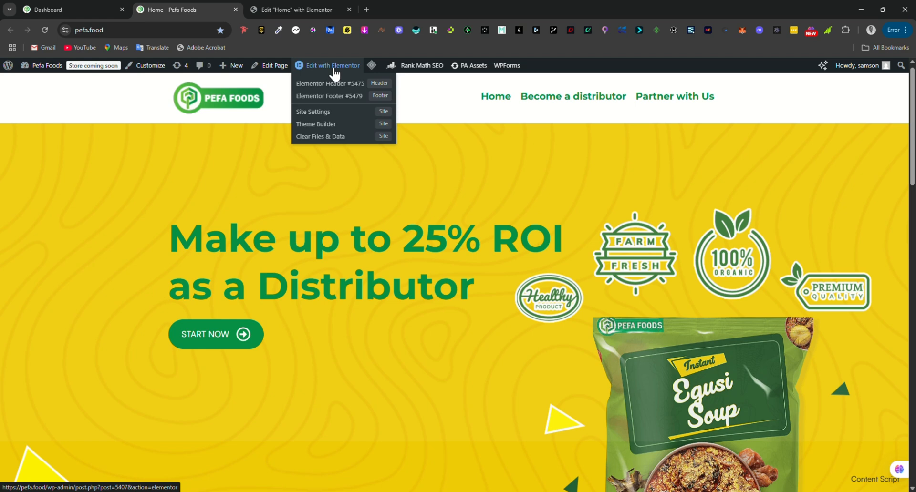
- Return to the WordPress dashboard and open the page for adding new plugins
{"action": "left_click", "coordinate": [88, 7]}
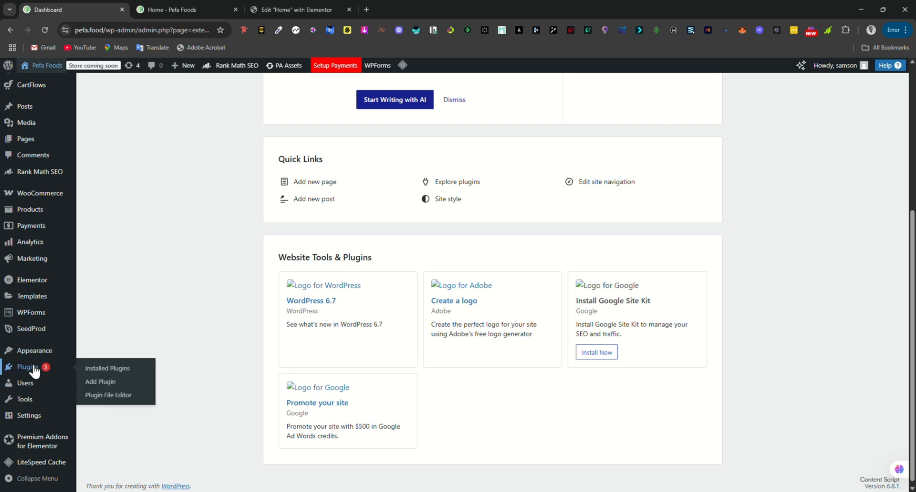
{"action": "mouse_move", "coordinate": [33, 367]}
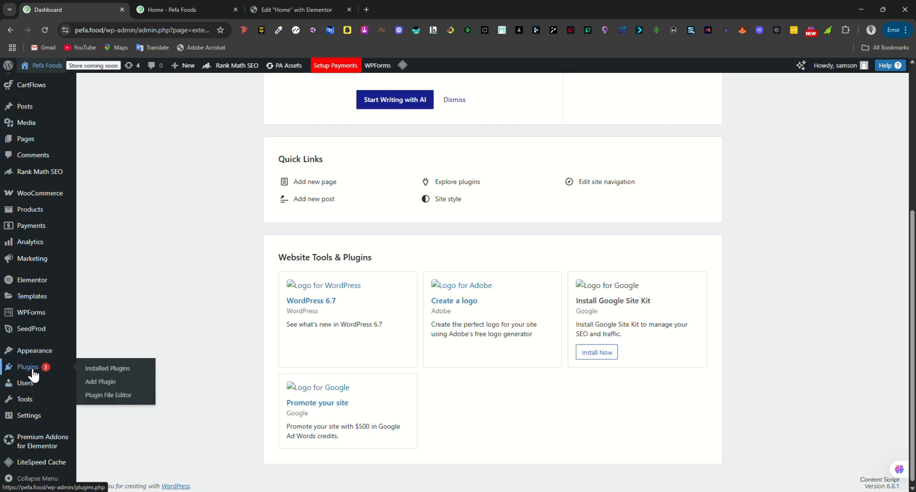
{"action": "left_click", "coordinate": [92, 394]}
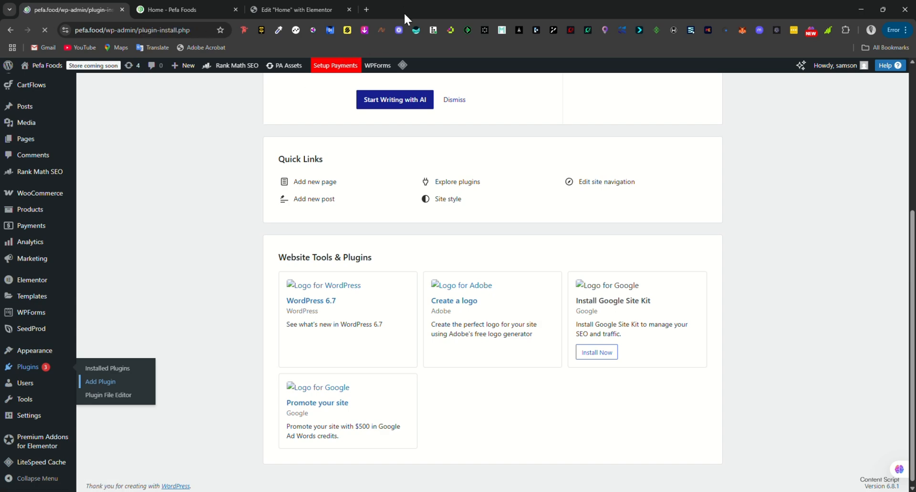
{"action": "scroll", "coordinate": [407, 304], "scroll_direction": "down", "scroll_amount": 3}
{"action": "scroll", "coordinate": [407, 302], "scroll_direction": "down", "scroll_amount": 1}
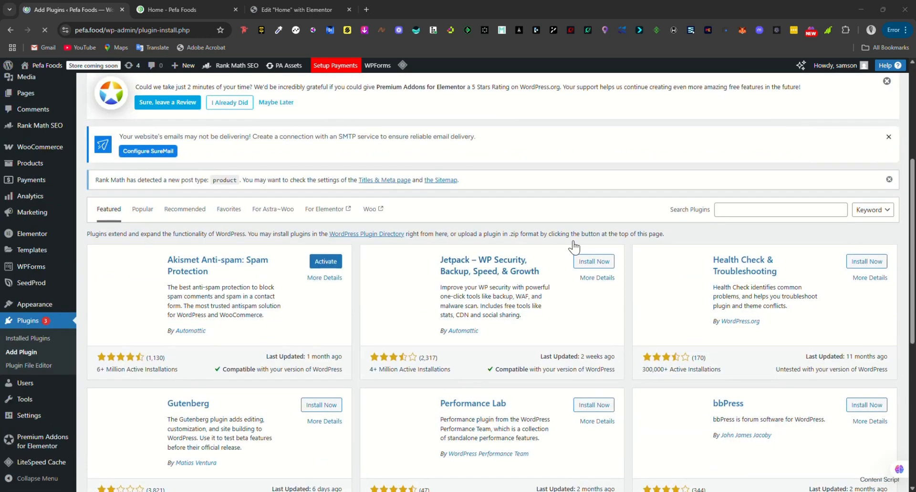
- Search the plugin directory for "elementor" and look through the results for the Elementor Website Builder plugin
{"action": "left_click", "coordinate": [765, 210]}
{"action": "type", "text": "elem"}
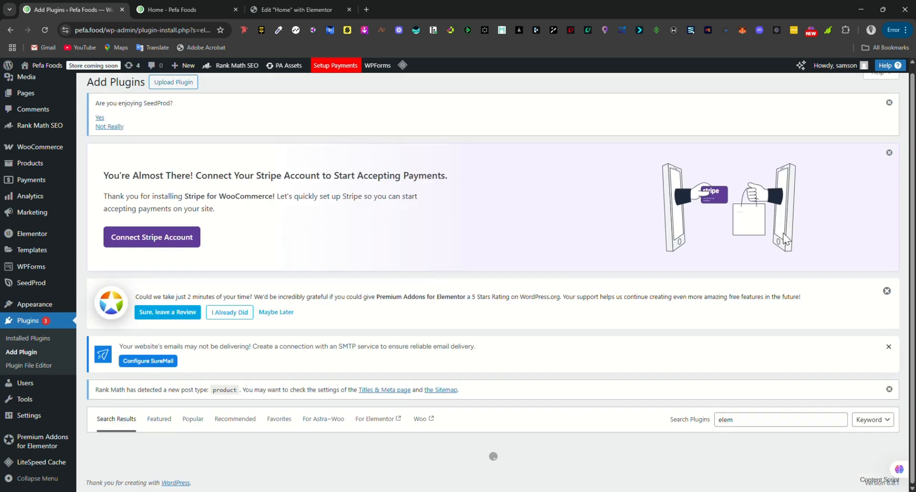
{"action": "left_click", "coordinate": [763, 418]}
{"action": "scroll", "coordinate": [763, 418], "scroll_direction": "down", "scroll_amount": 2}
{"action": "type", "text": "ent"}
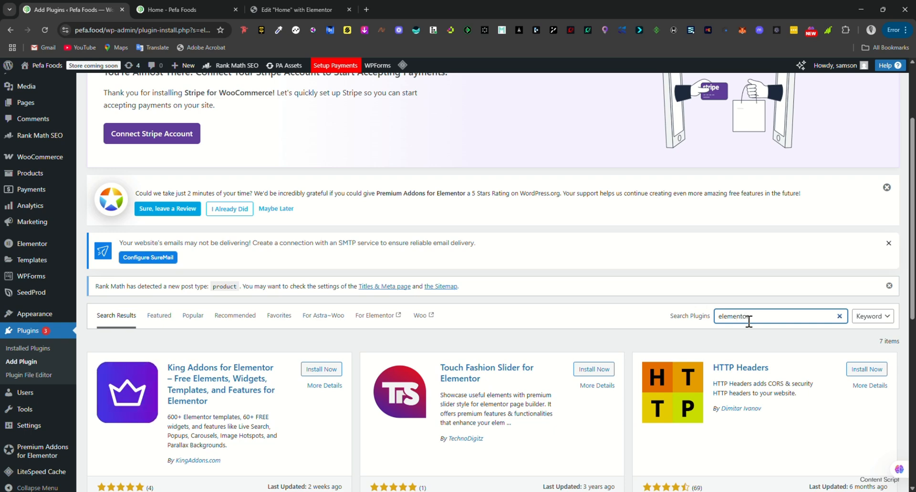
{"action": "type", "text": "or"}
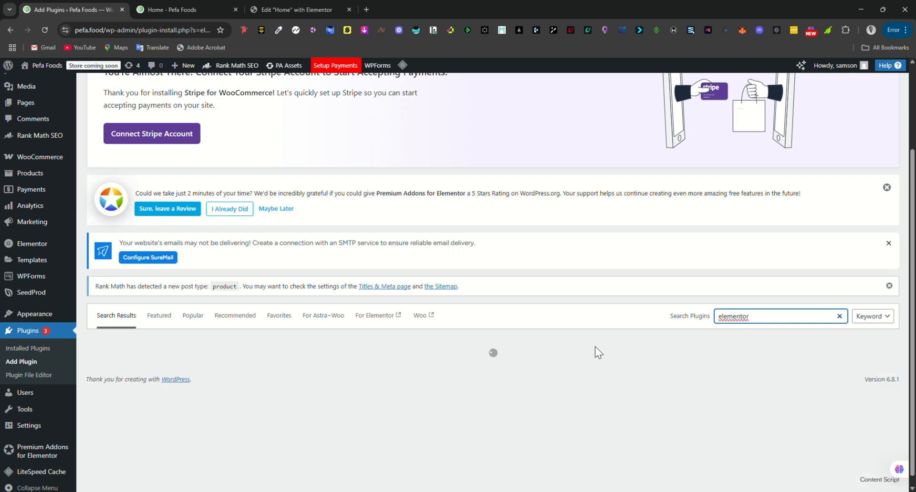
{"action": "right_click", "coordinate": [740, 316]}
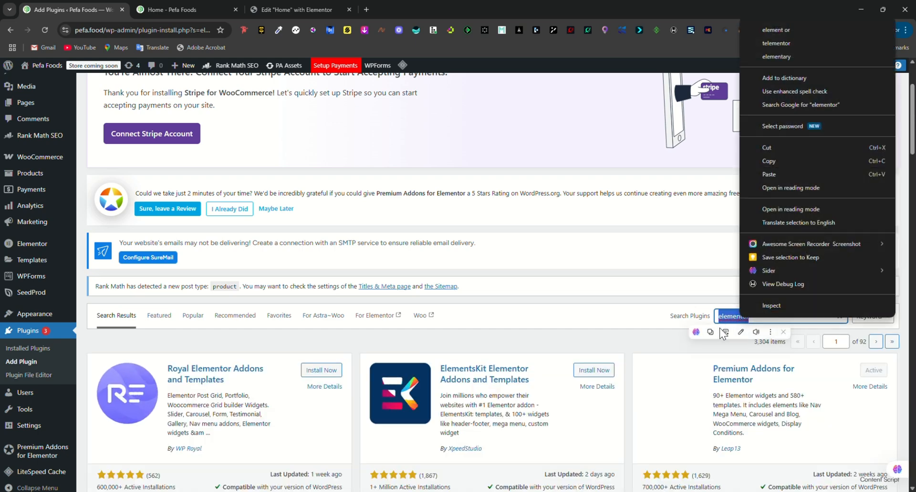
{"action": "left_click", "coordinate": [738, 317]}
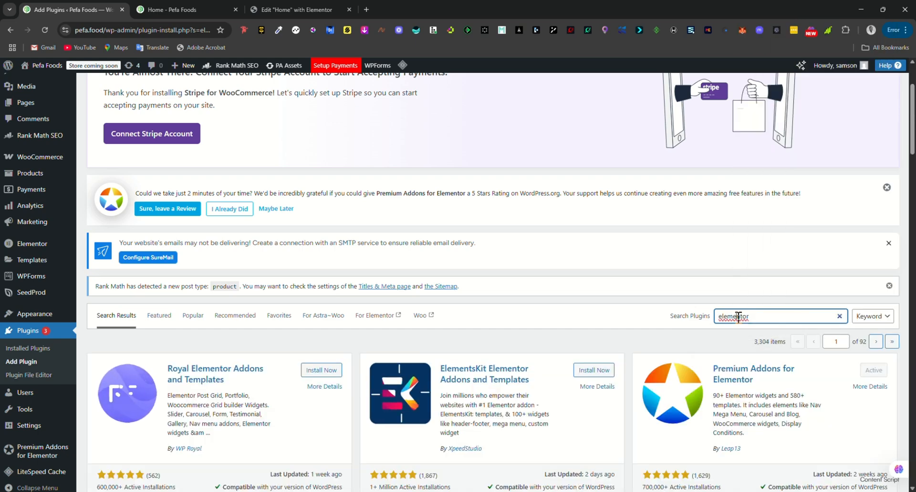
{"action": "scroll", "coordinate": [738, 316], "scroll_direction": "down", "scroll_amount": 5}
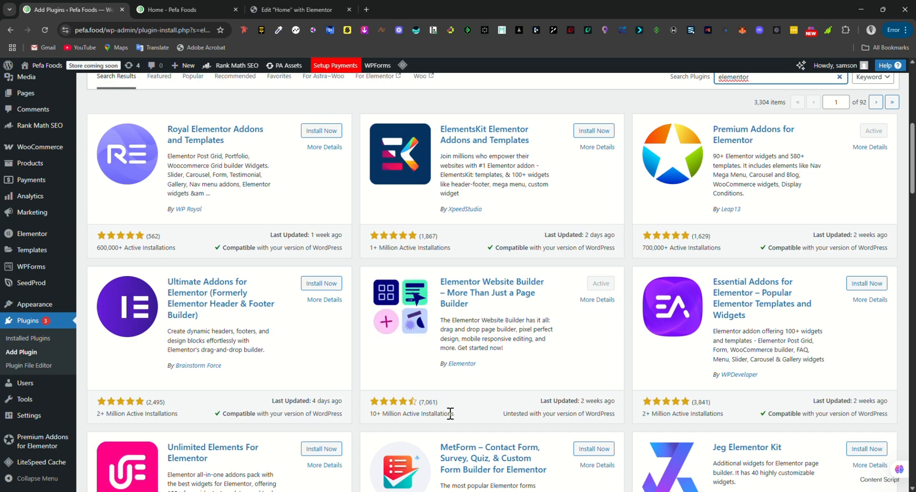
{"action": "scroll", "coordinate": [449, 414], "scroll_direction": "down", "scroll_amount": 1}
{"action": "scroll", "coordinate": [551, 262], "scroll_direction": "up", "scroll_amount": 2}
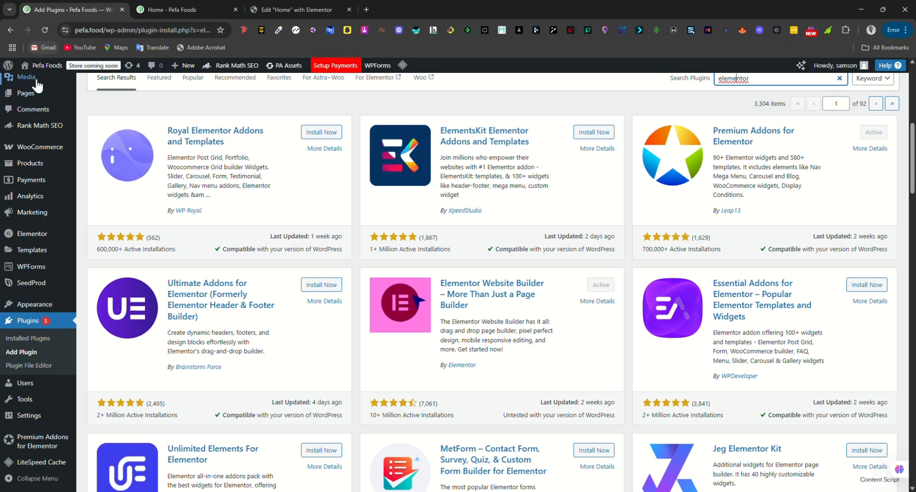
- Go back to the live Pefa Foods home page, switch to its open Elementor editor, and look over the hero and About Us sections
{"action": "mouse_move", "coordinate": [39, 74]}
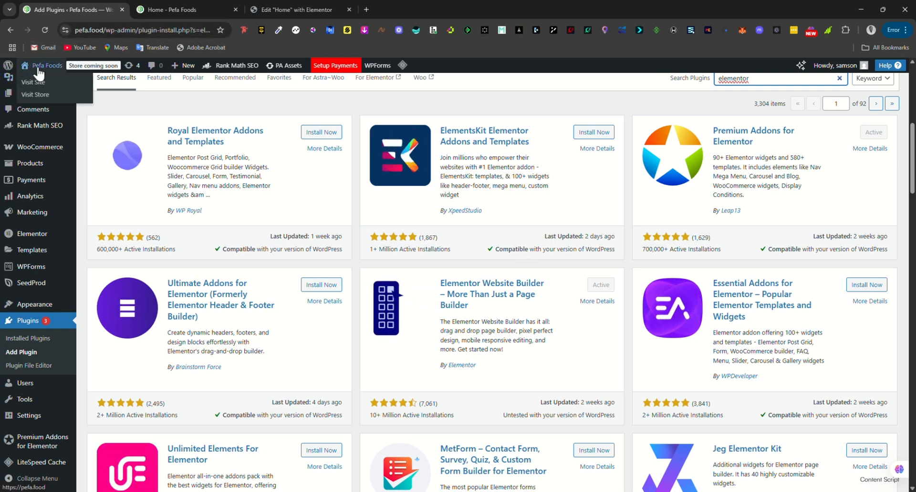
{"action": "left_click", "coordinate": [186, 8]}
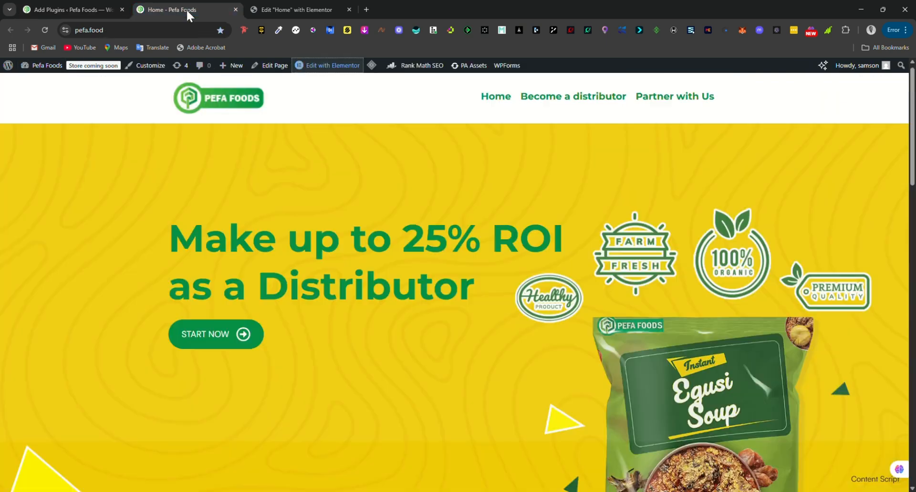
{"action": "mouse_move", "coordinate": [329, 67]}
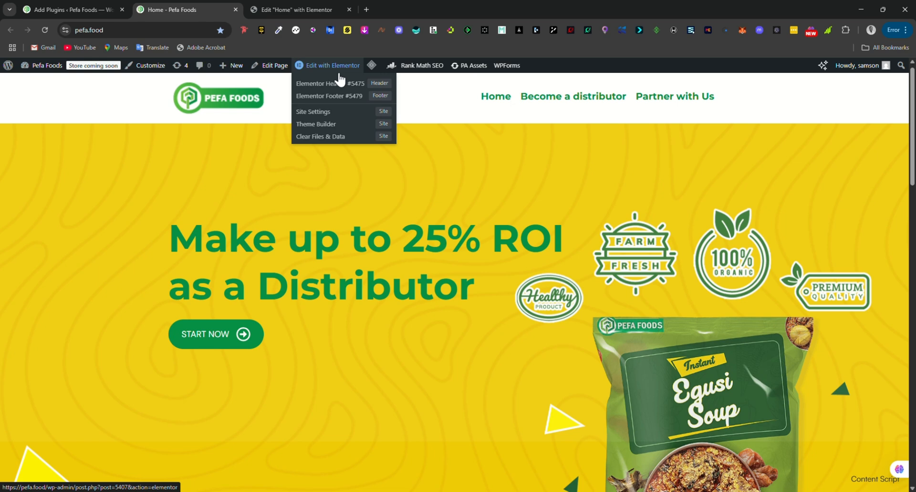
{"action": "left_click", "coordinate": [306, 10]}
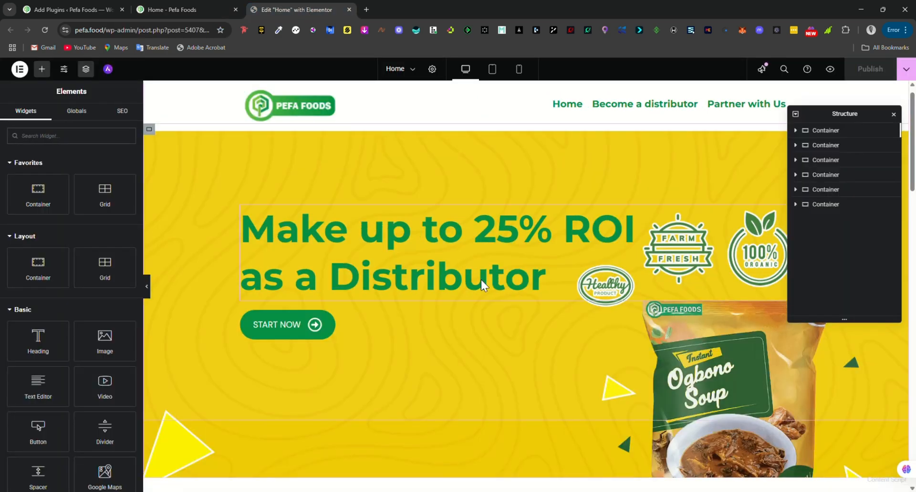
{"action": "scroll", "coordinate": [481, 282], "scroll_direction": "down", "scroll_amount": 2}
{"action": "scroll", "coordinate": [481, 280], "scroll_direction": "down", "scroll_amount": 3}
{"action": "scroll", "coordinate": [481, 279], "scroll_direction": "up", "scroll_amount": 1}
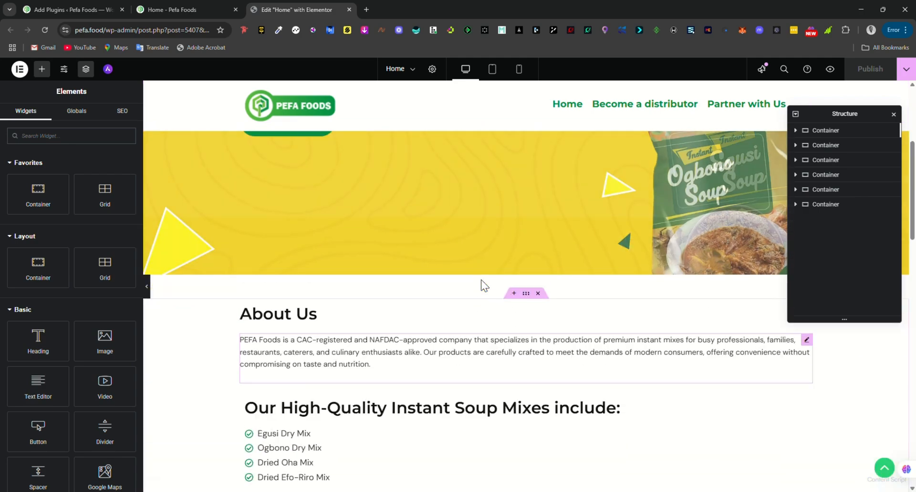
{"action": "scroll", "coordinate": [529, 313], "scroll_direction": "up", "scroll_amount": 4}
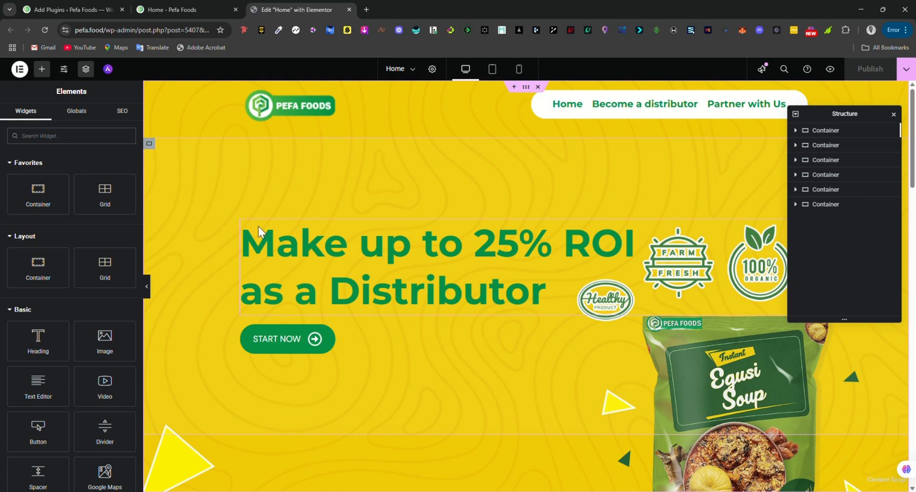
- Examine the outer hero container's background slideshow settings and the elements nested in its inner container
{"action": "left_click", "coordinate": [151, 145]}
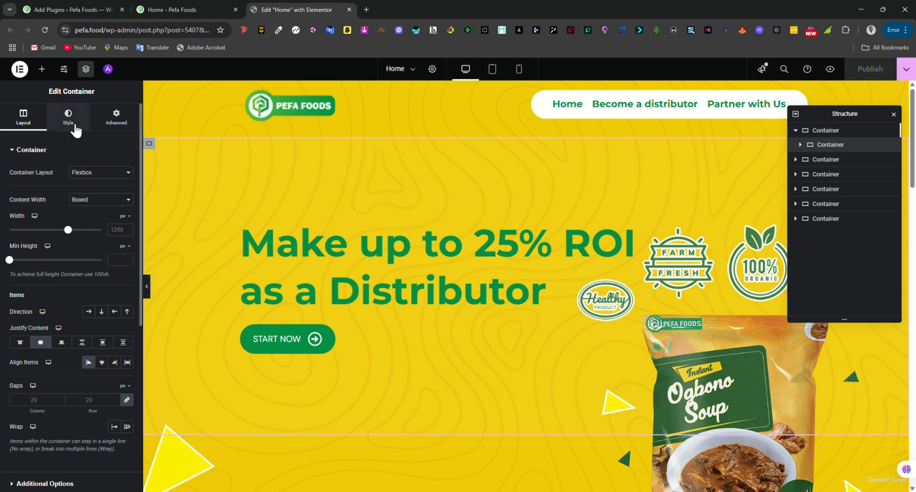
{"action": "left_click", "coordinate": [68, 119]}
{"action": "left_click", "coordinate": [842, 134]}
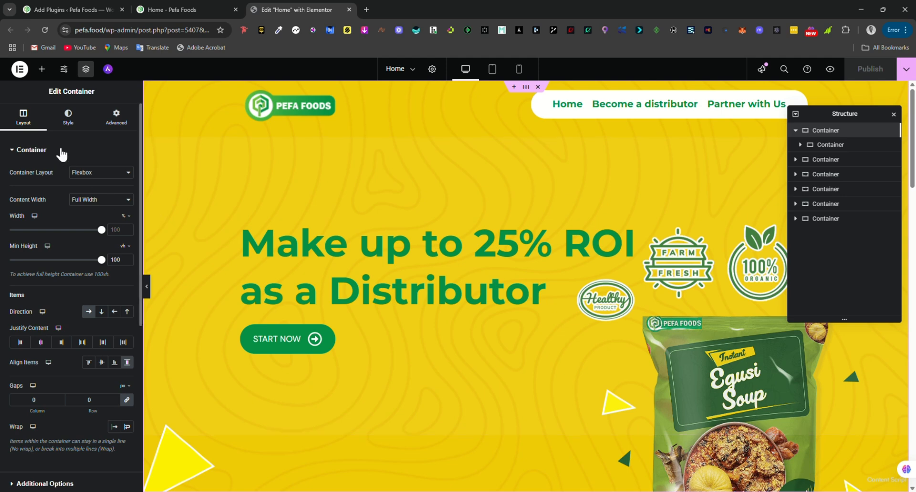
{"action": "left_click", "coordinate": [70, 126]}
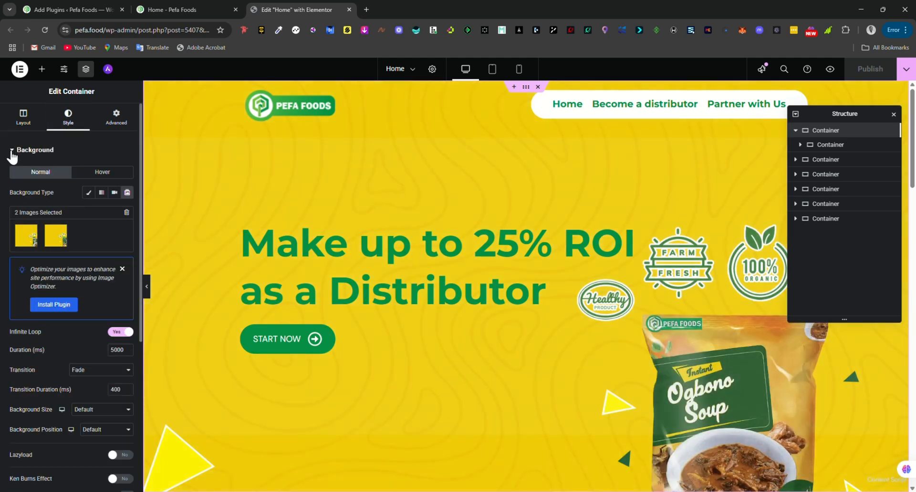
{"action": "left_click", "coordinate": [12, 150]}
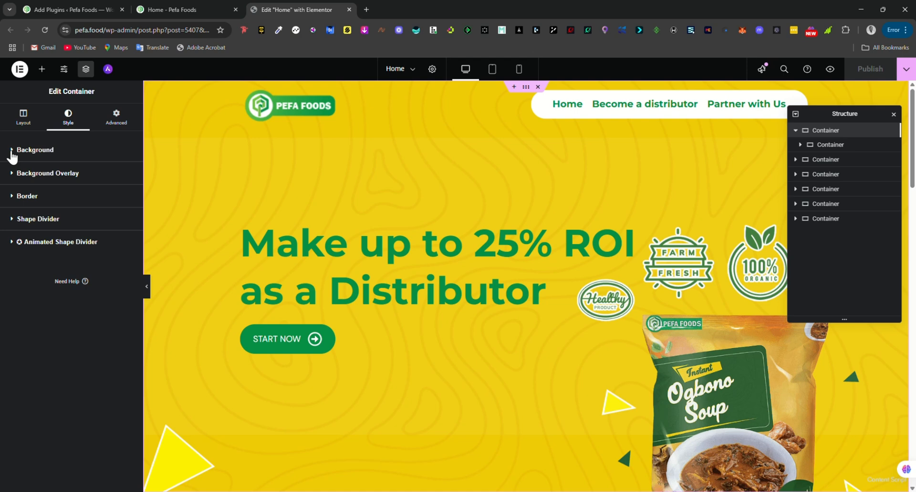
{"action": "left_click", "coordinate": [800, 144]}
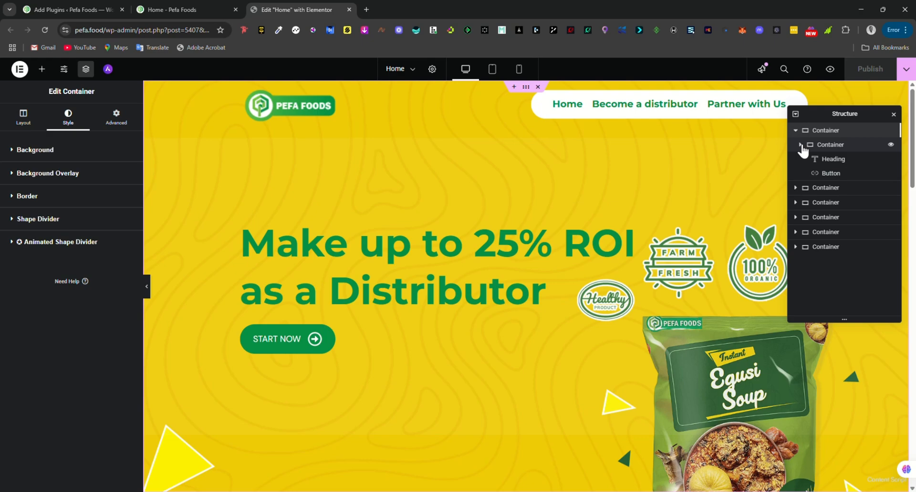
{"action": "left_click", "coordinate": [800, 144]}
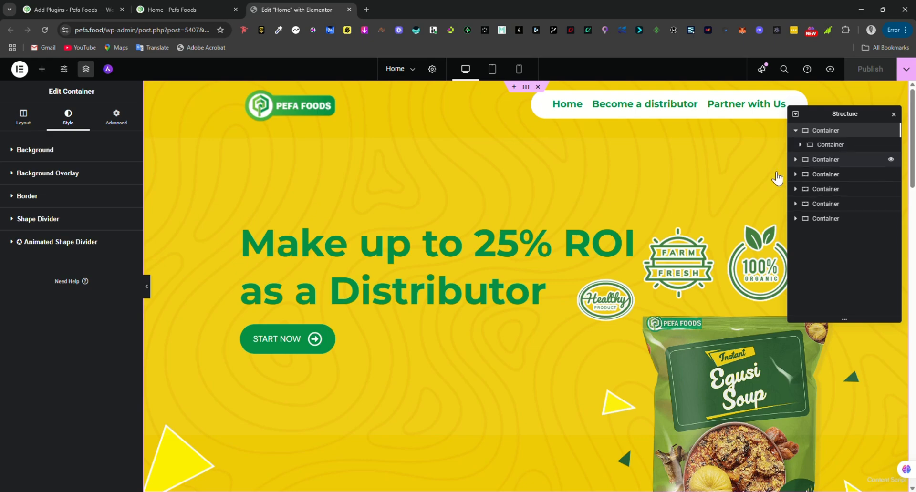
- Insert a new flexbox container with a single downward-direction column between the hero and the About Us section
{"action": "scroll", "coordinate": [507, 376], "scroll_direction": "down", "scroll_amount": 6}
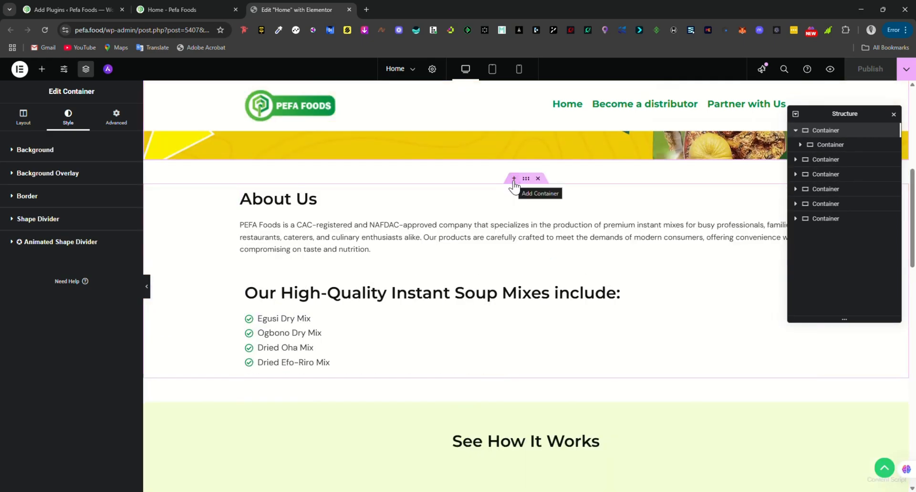
{"action": "scroll", "coordinate": [514, 186], "scroll_direction": "up", "scroll_amount": 3}
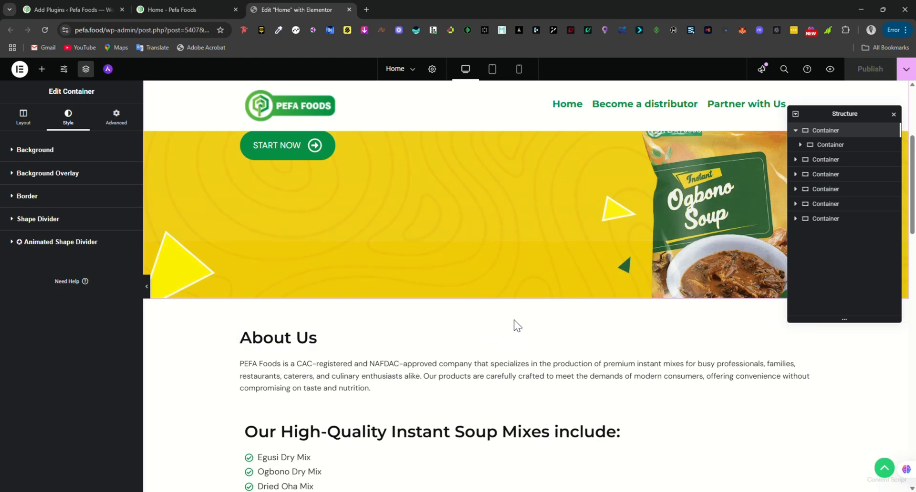
{"action": "scroll", "coordinate": [513, 325], "scroll_direction": "up", "scroll_amount": 1}
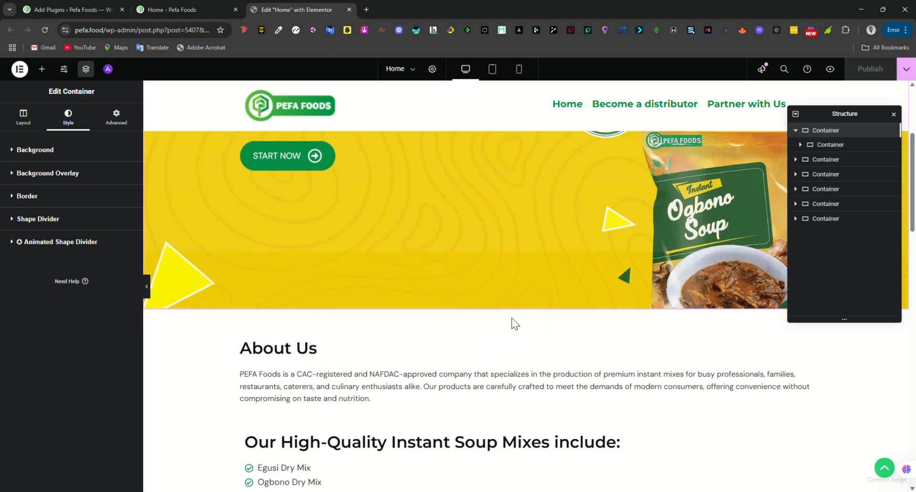
{"action": "left_click", "coordinate": [515, 329]}
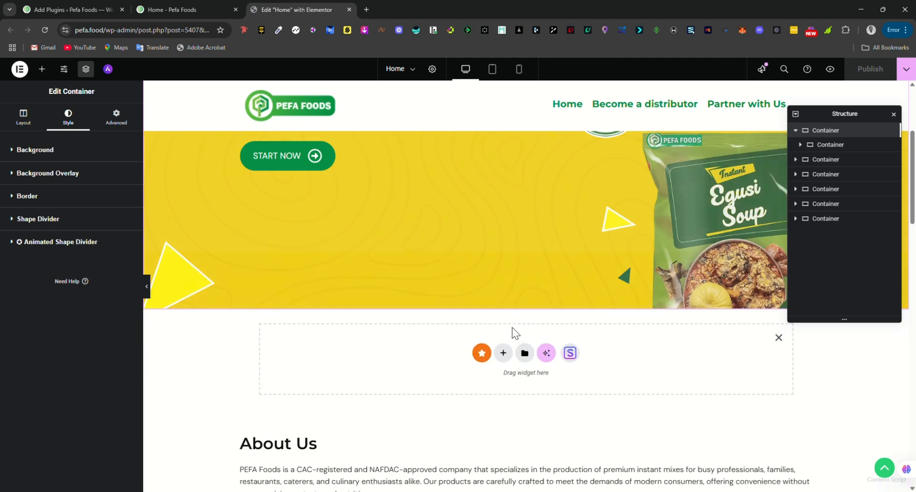
{"action": "left_click", "coordinate": [24, 117]}
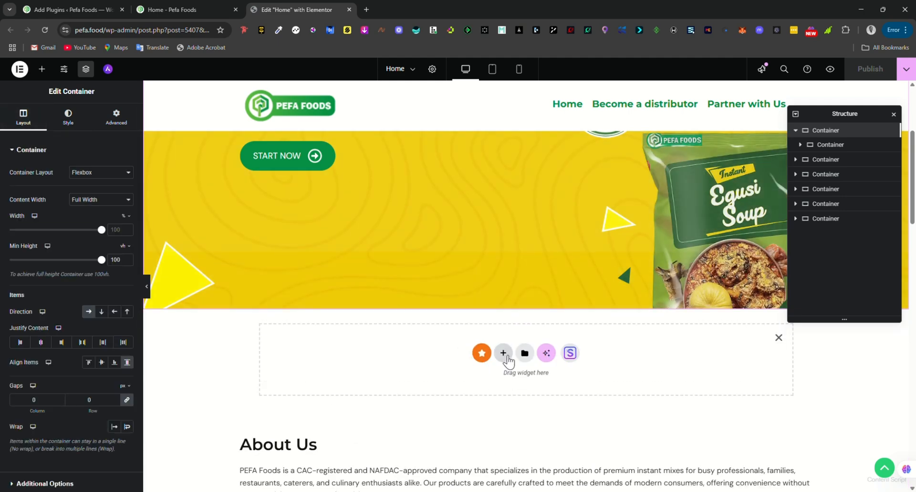
{"action": "left_click", "coordinate": [505, 355]}
{"action": "left_click", "coordinate": [495, 387]}
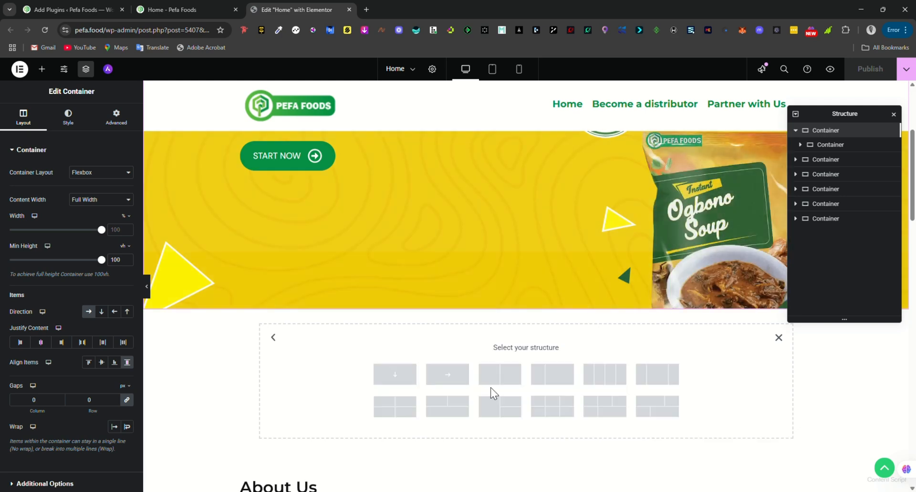
{"action": "left_click", "coordinate": [394, 376]}
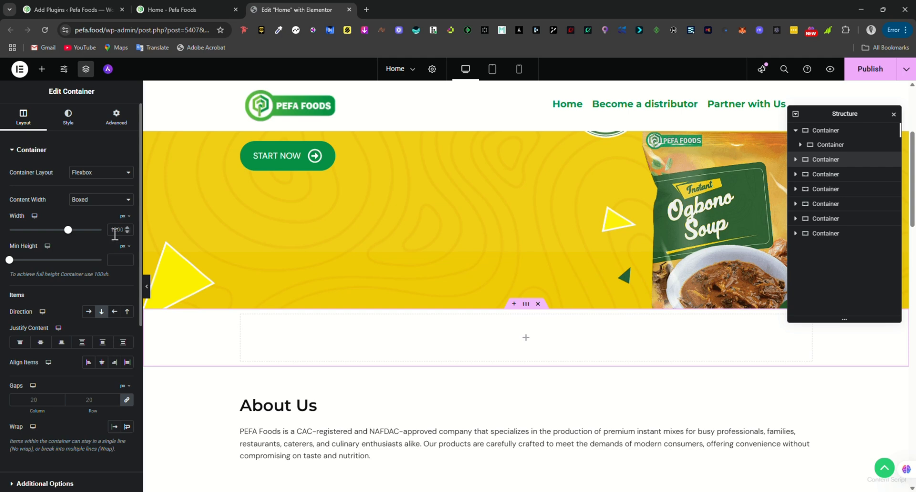
- Set the new container's content width to Full Width and minimum height to 700 px, and reselect the outer hero container
{"action": "left_click", "coordinate": [121, 200]}
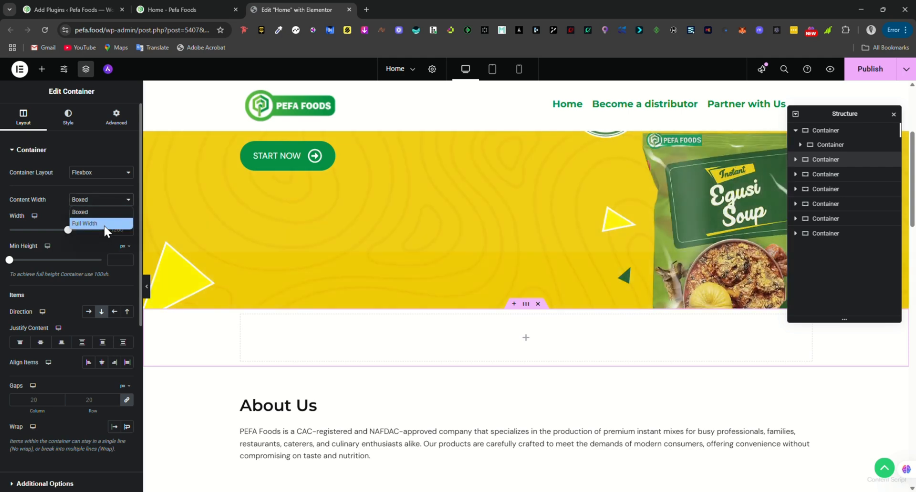
{"action": "left_click", "coordinate": [104, 225]}
{"action": "left_click", "coordinate": [122, 259]}
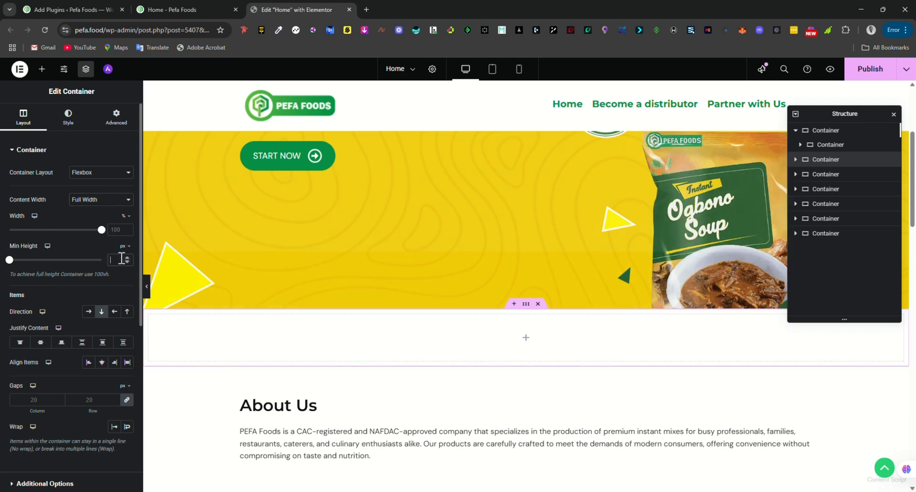
{"action": "type", "text": "700"}
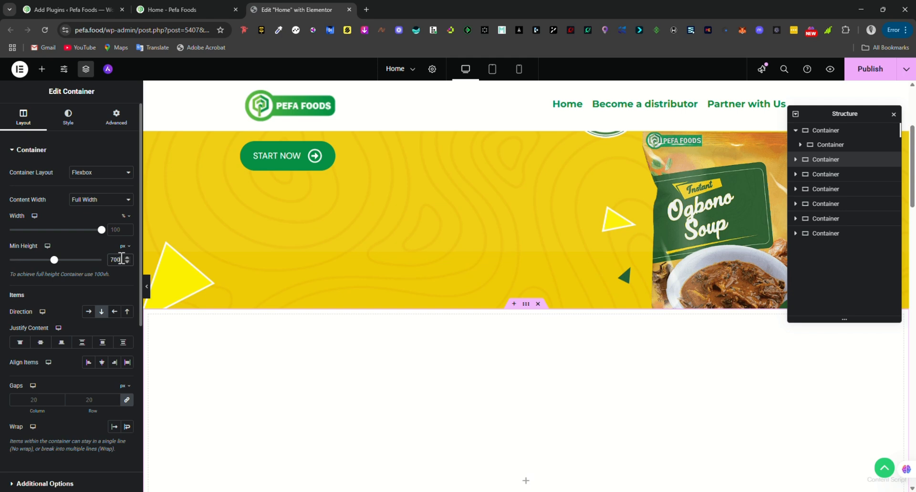
{"action": "scroll", "coordinate": [388, 324], "scroll_direction": "down", "scroll_amount": 5}
{"action": "scroll", "coordinate": [388, 324], "scroll_direction": "up", "scroll_amount": 9}
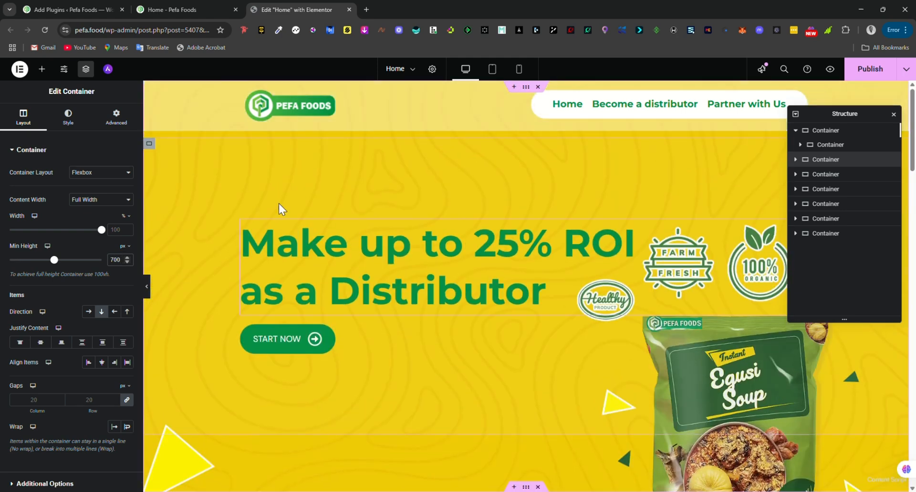
{"action": "left_click", "coordinate": [860, 133]}
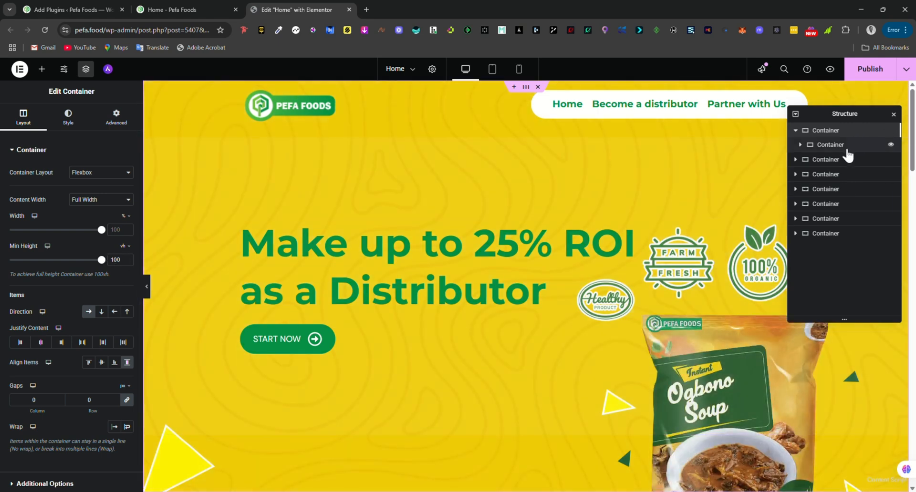
- Select the new empty container between the hero and the About Us section
{"action": "scroll", "coordinate": [505, 367], "scroll_direction": "down", "scroll_amount": 5}
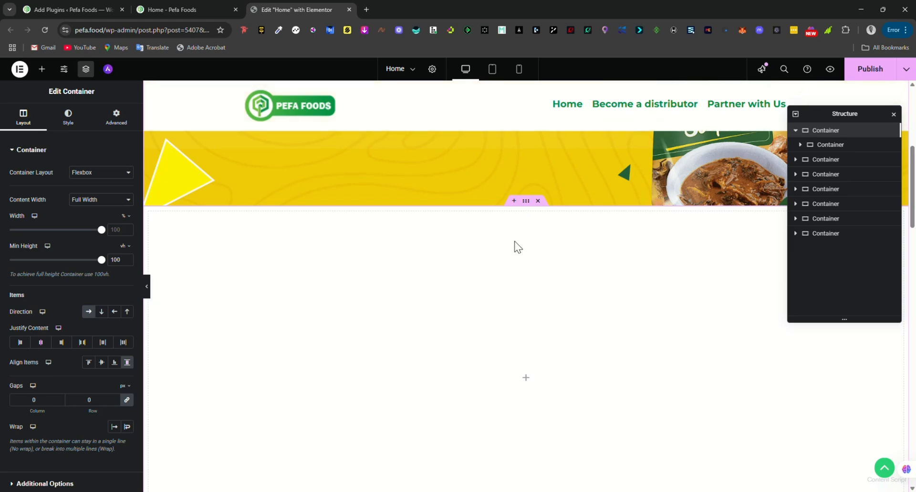
{"action": "scroll", "coordinate": [506, 265], "scroll_direction": "down", "scroll_amount": 4}
{"action": "scroll", "coordinate": [506, 264], "scroll_direction": "up", "scroll_amount": 3}
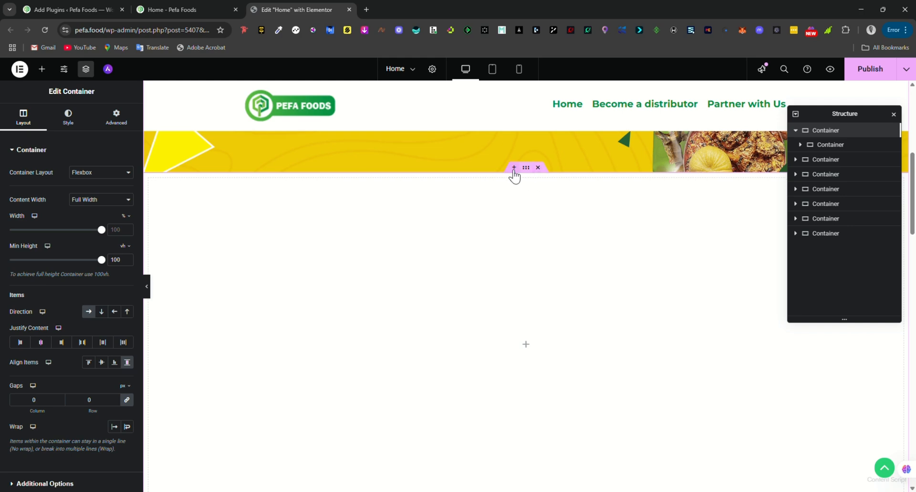
{"action": "scroll", "coordinate": [509, 283], "scroll_direction": "down", "scroll_amount": 3}
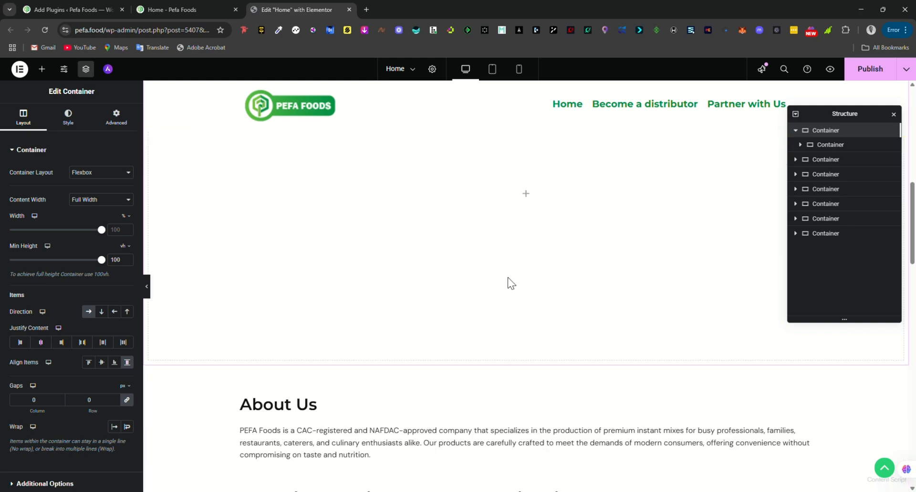
{"action": "scroll", "coordinate": [491, 284], "scroll_direction": "up", "scroll_amount": 4}
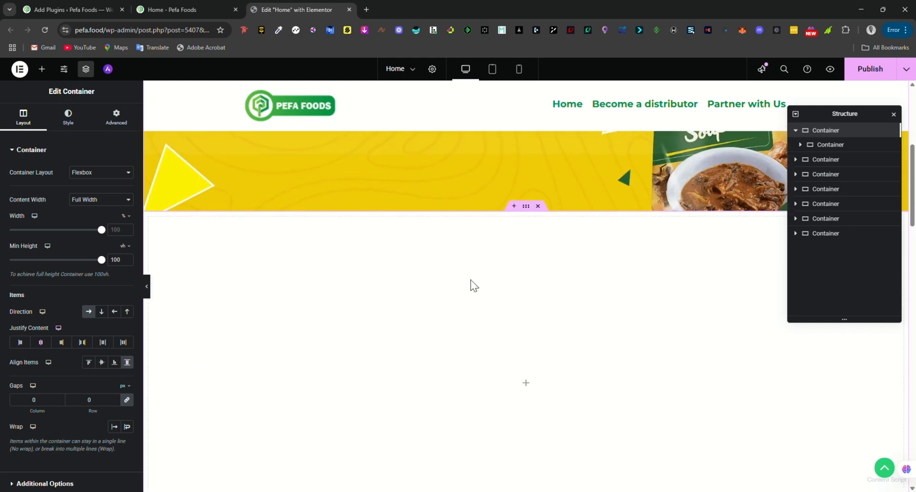
{"action": "left_click", "coordinate": [523, 210]}
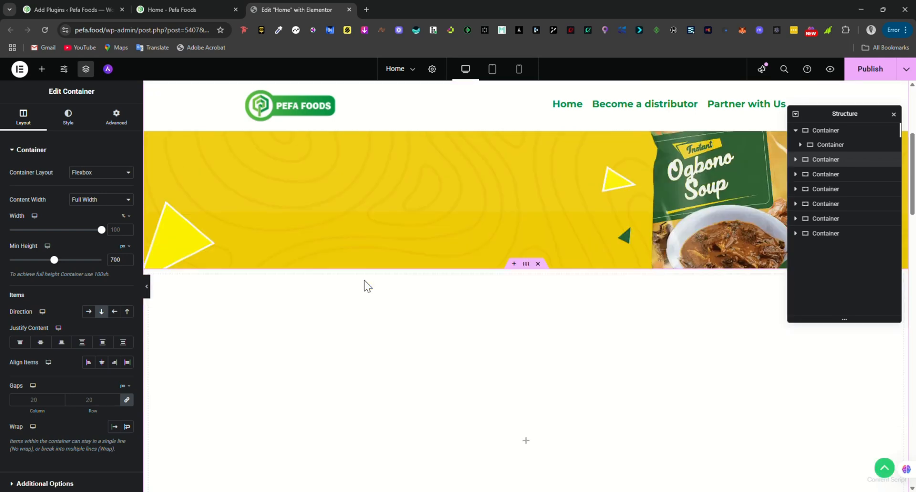
{"action": "scroll", "coordinate": [364, 281], "scroll_direction": "down", "scroll_amount": 2}
{"action": "scroll", "coordinate": [474, 150], "scroll_direction": "down", "scroll_amount": 2}
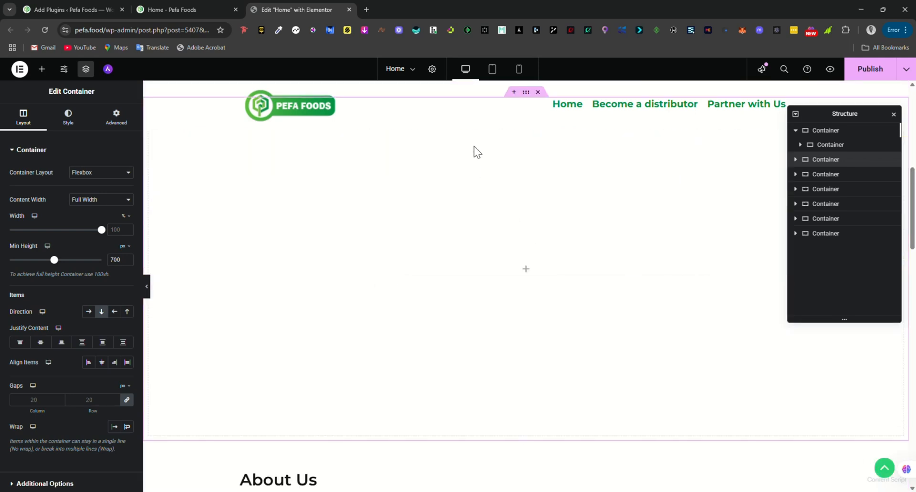
{"action": "scroll", "coordinate": [475, 150], "scroll_direction": "up", "scroll_amount": 5}
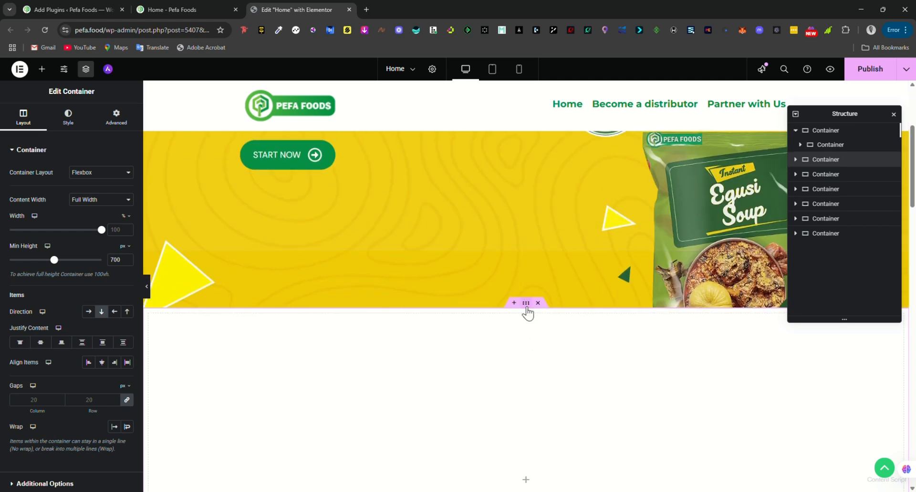
- Examine the layout, style and advanced settings available for the new empty container
{"action": "left_click", "coordinate": [69, 127]}
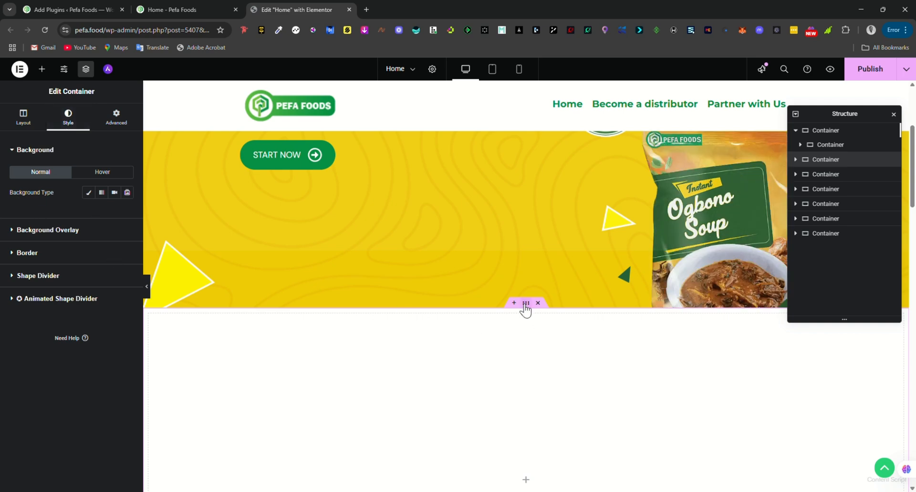
{"action": "left_click", "coordinate": [24, 117]}
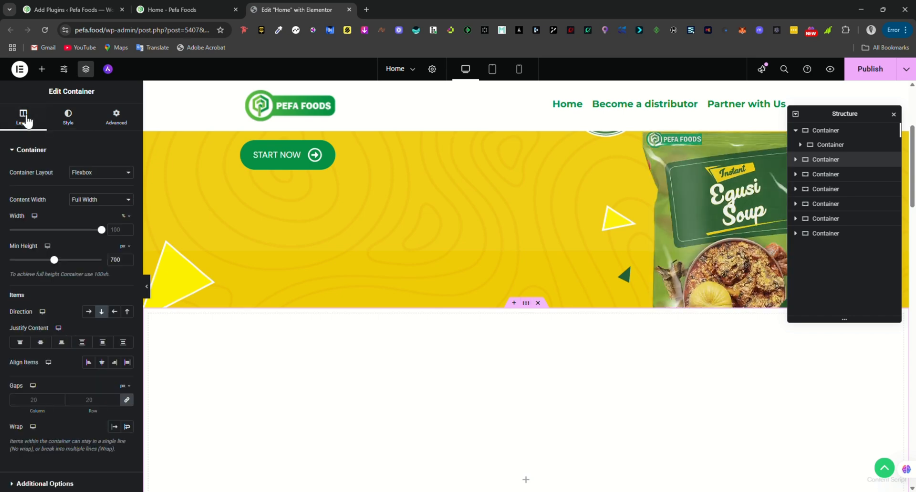
{"action": "left_click", "coordinate": [12, 151]}
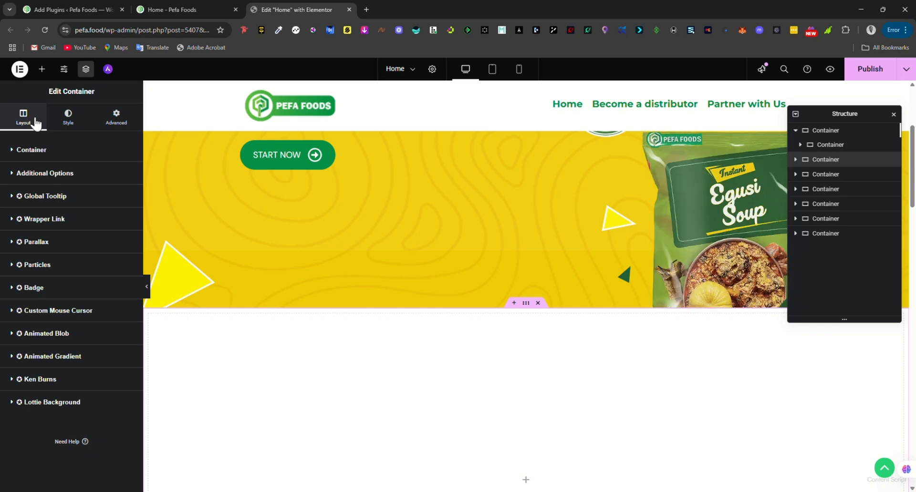
{"action": "left_click", "coordinate": [76, 131]}
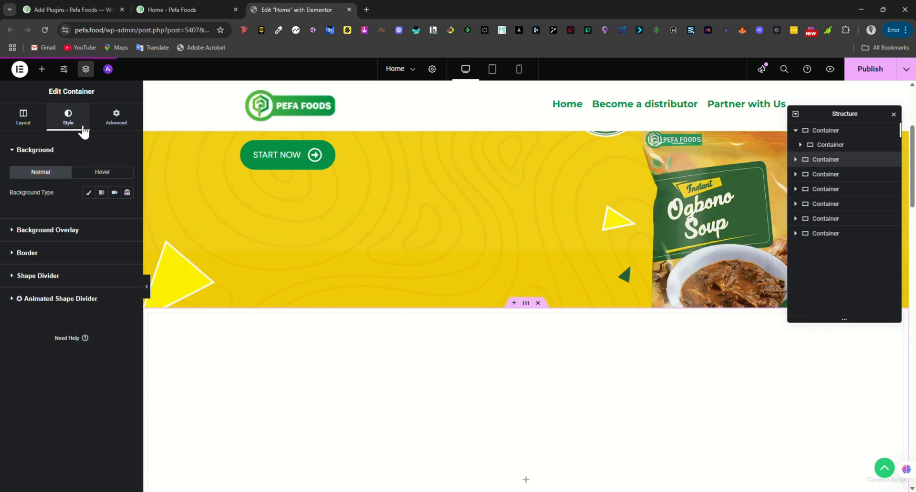
{"action": "left_click", "coordinate": [110, 130]}
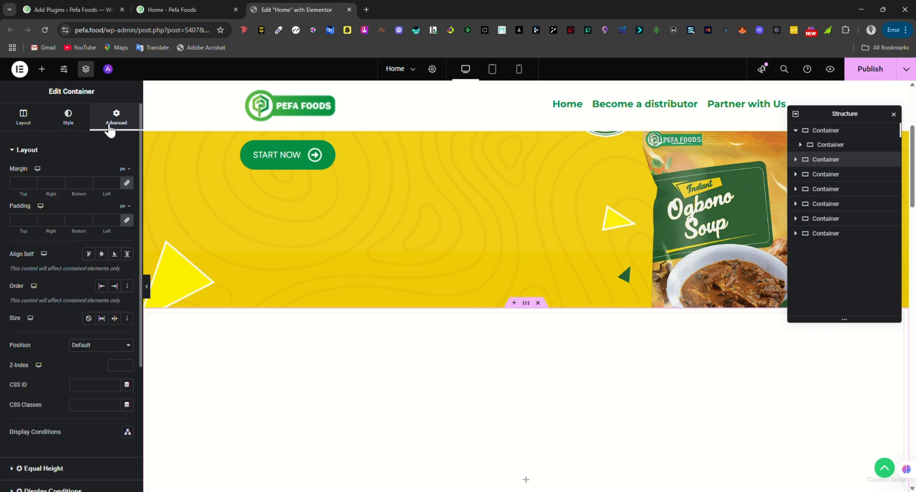
{"action": "scroll", "coordinate": [57, 294], "scroll_direction": "down", "scroll_amount": 4}
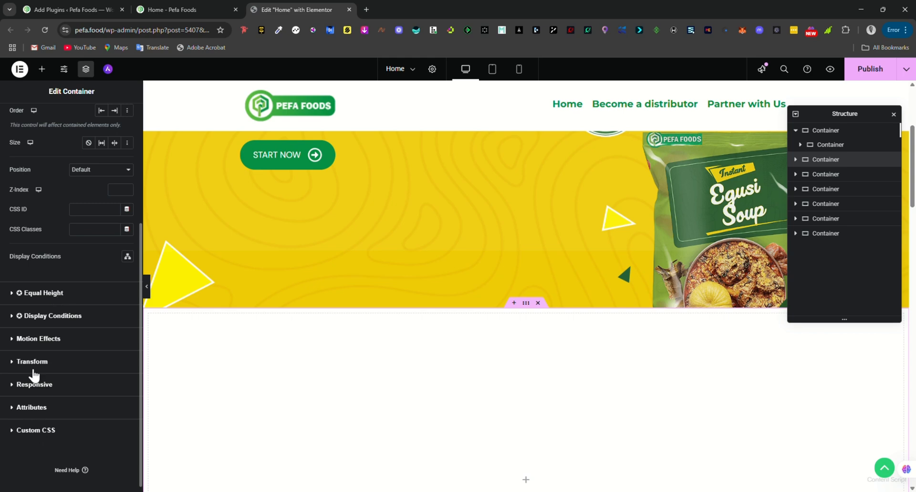
{"action": "scroll", "coordinate": [37, 367], "scroll_direction": "up", "scroll_amount": 3}
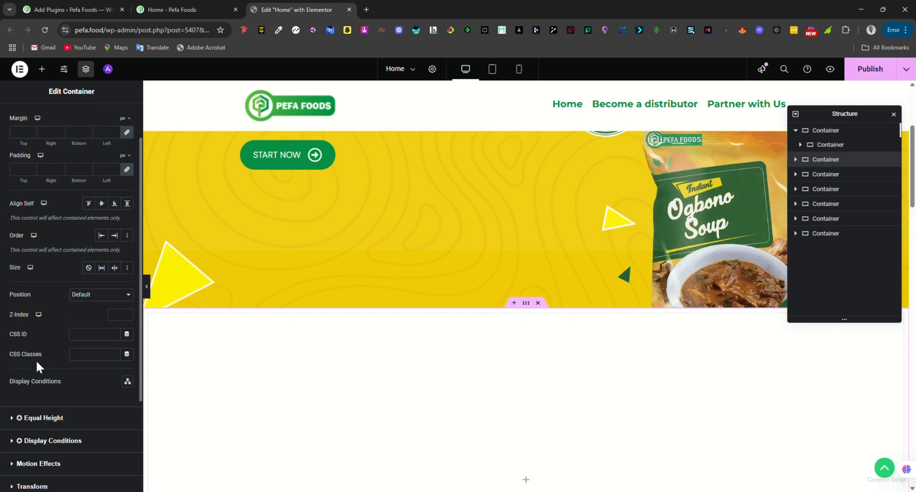
{"action": "scroll", "coordinate": [38, 368], "scroll_direction": "up", "scroll_amount": 1}
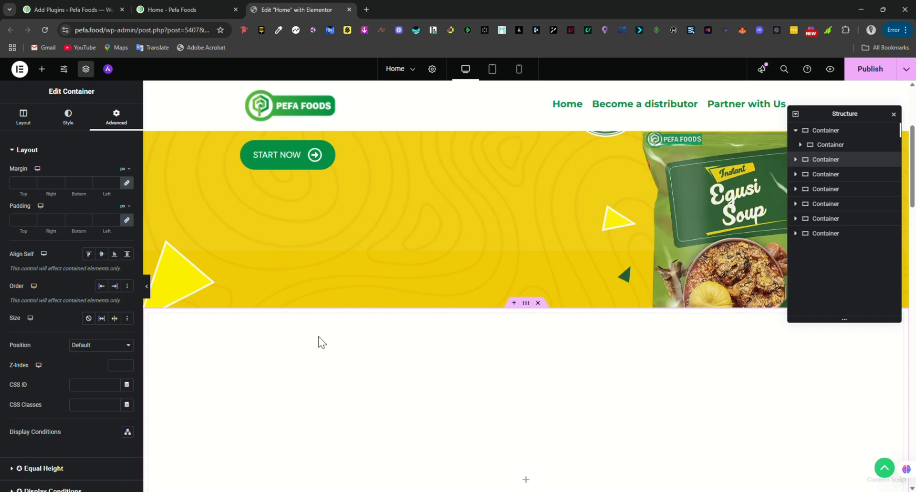
{"action": "scroll", "coordinate": [322, 343], "scroll_direction": "down", "scroll_amount": 1}
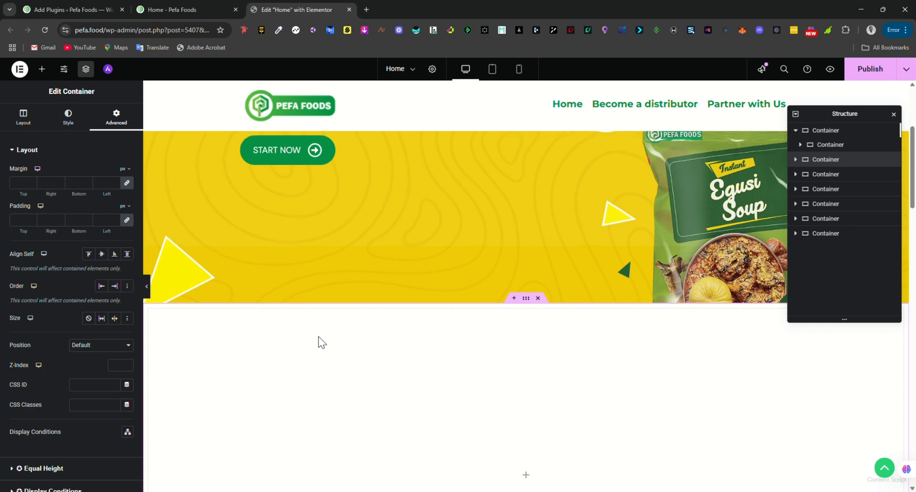
{"action": "scroll", "coordinate": [434, 352], "scroll_direction": "down", "scroll_amount": 1}
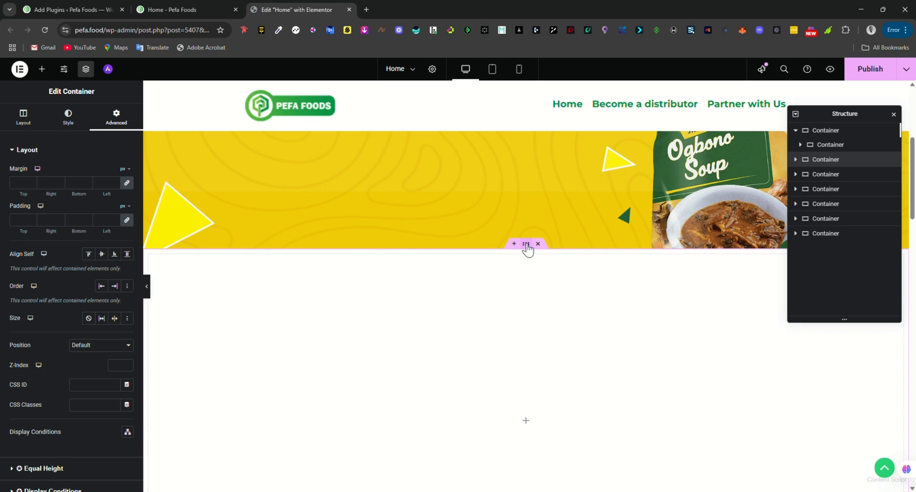
{"action": "left_click_drag", "start_coordinate": [527, 246], "coordinate": [518, 283]}
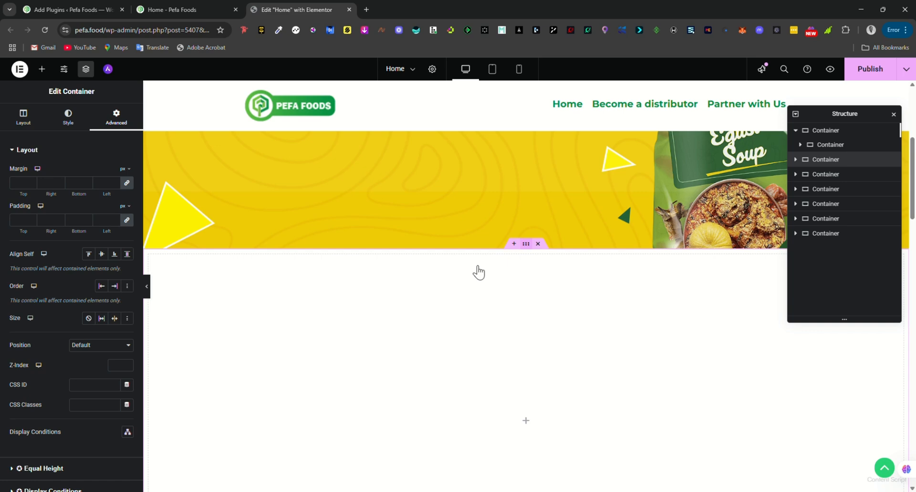
- Set the empty container's normal background type to Slideshow and open the gallery selection for its images
{"action": "left_click", "coordinate": [63, 133]}
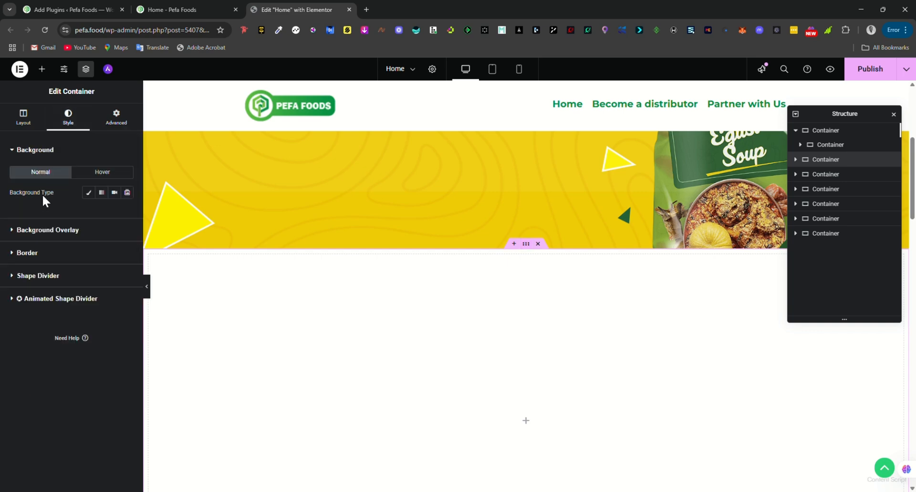
{"action": "left_click", "coordinate": [10, 151]}
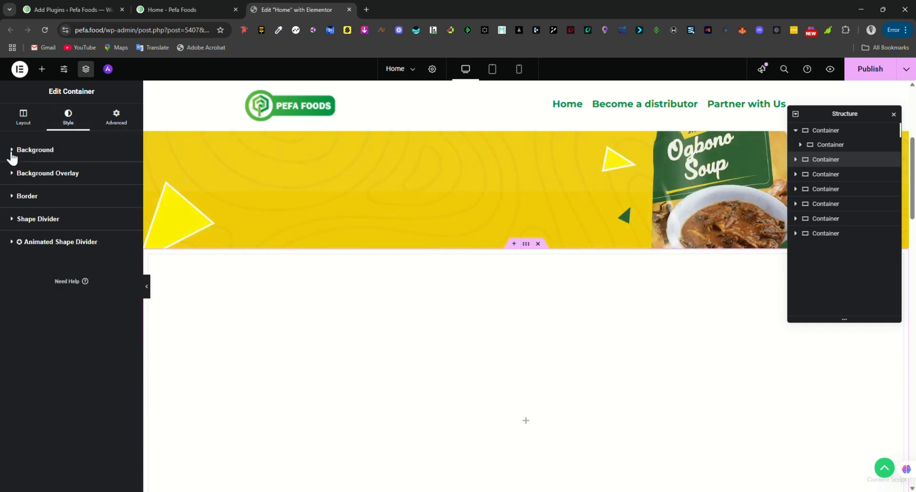
{"action": "left_click", "coordinate": [11, 151]}
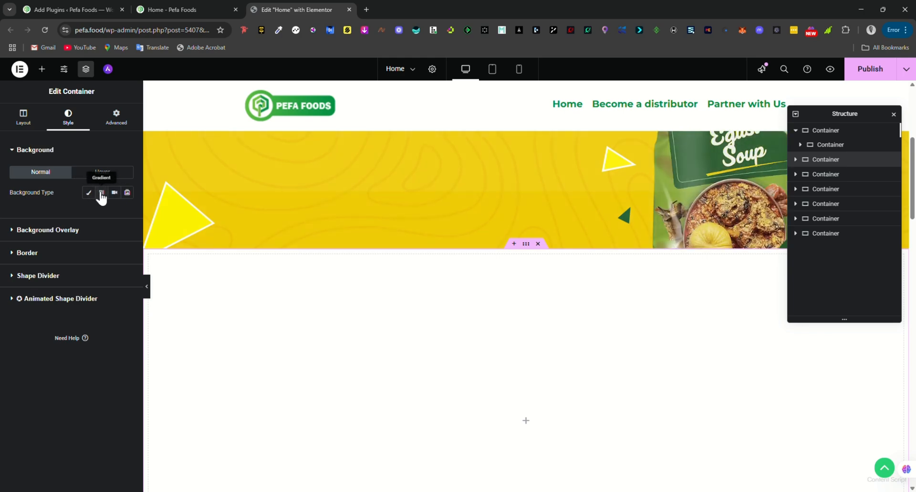
{"action": "left_click", "coordinate": [127, 193]}
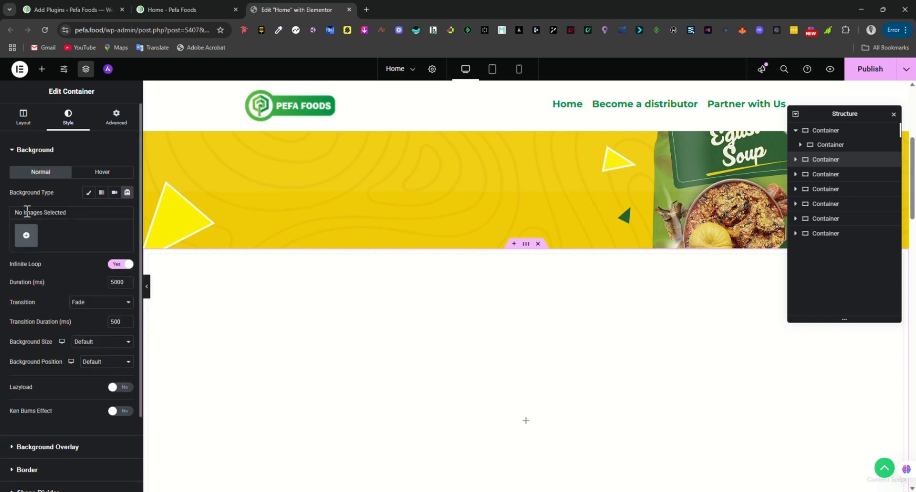
{"action": "left_click", "coordinate": [26, 237]}
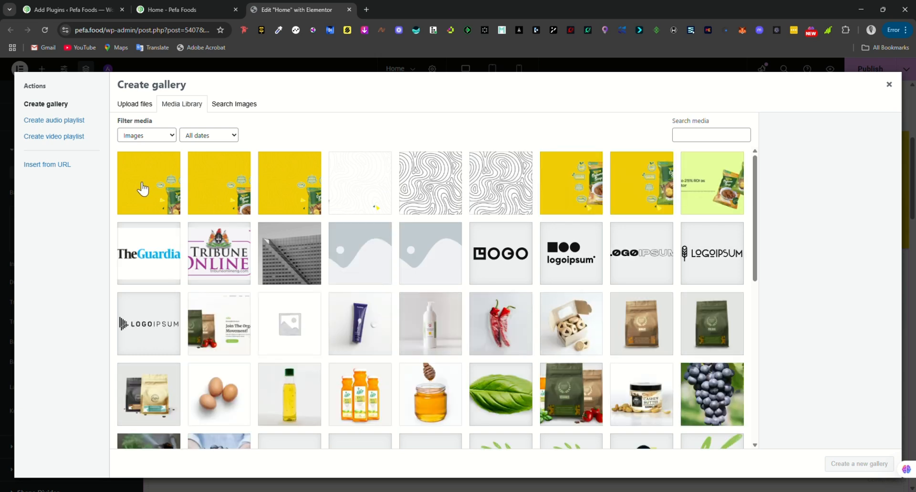
{"action": "left_click", "coordinate": [136, 106]}
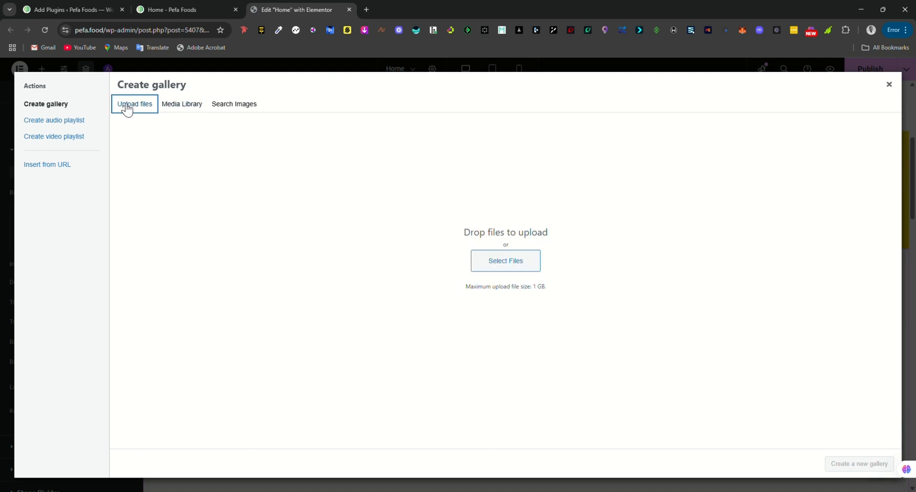
{"action": "left_click", "coordinate": [188, 110]}
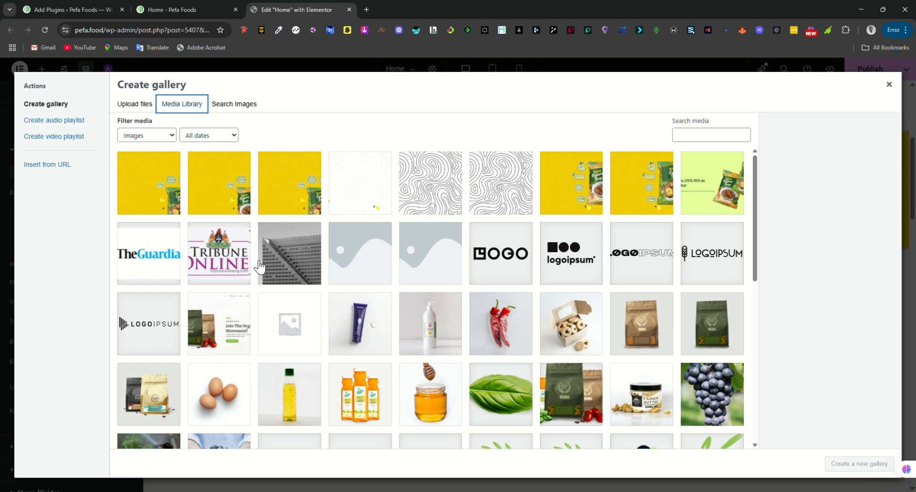
{"action": "left_click", "coordinate": [136, 109]}
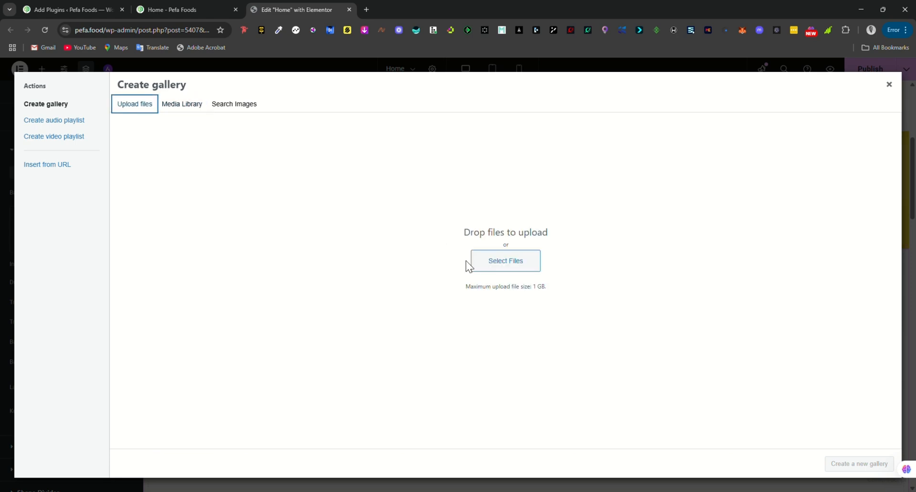
{"action": "left_click", "coordinate": [486, 267]}
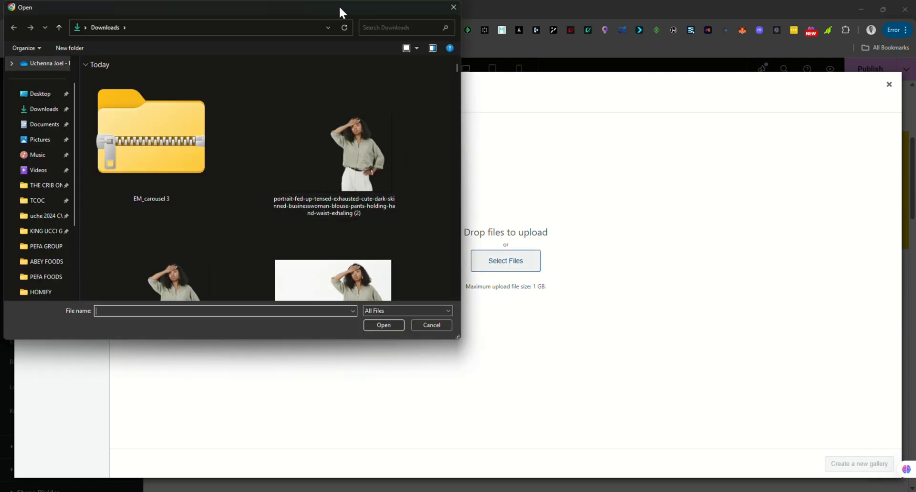
{"action": "left_click_drag", "start_coordinate": [339, 9], "coordinate": [350, 80]}
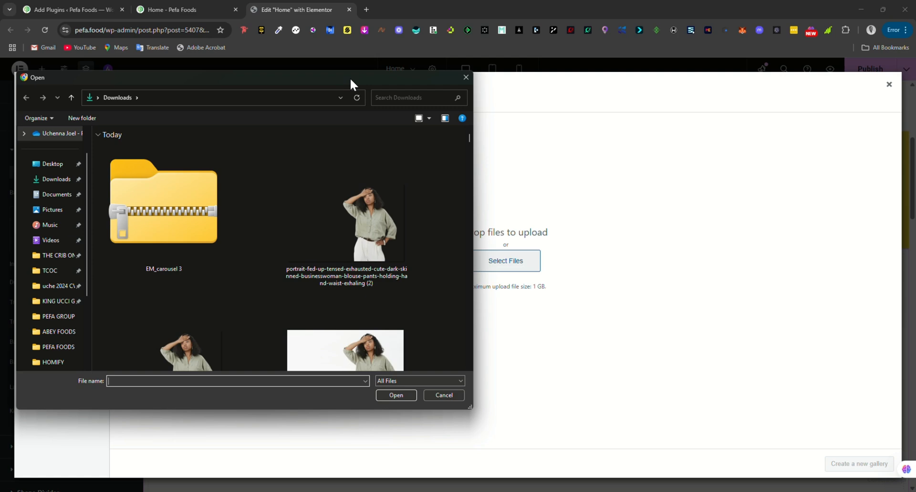
{"action": "left_click", "coordinate": [465, 78]}
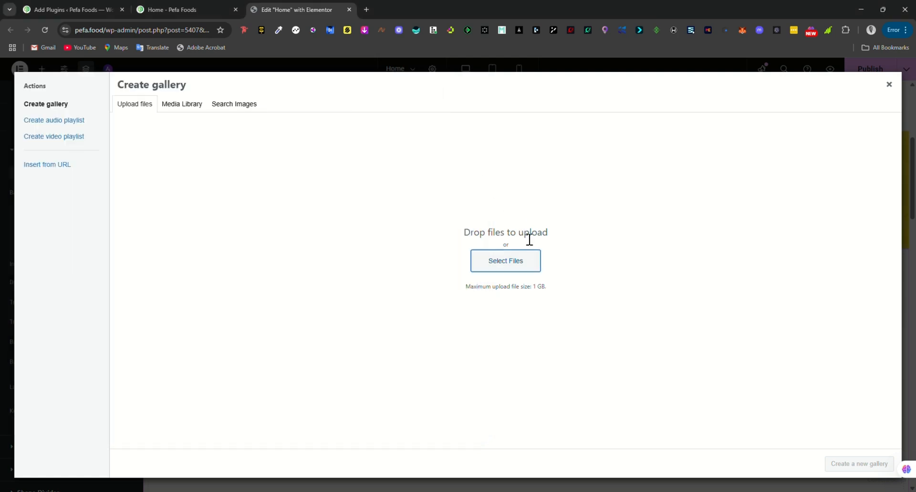
- Insert a gallery of the two yellow Pefa Foods slides, Egusi and Ogbono, from the media library as the container's background slideshow
{"action": "left_click", "coordinate": [185, 106]}
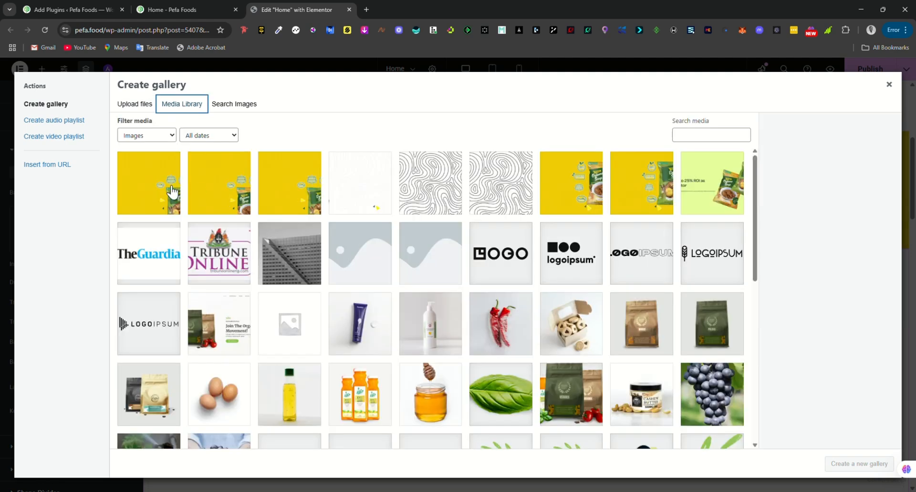
{"action": "left_click", "coordinate": [173, 192]}
{"action": "left_click", "coordinate": [229, 195]}
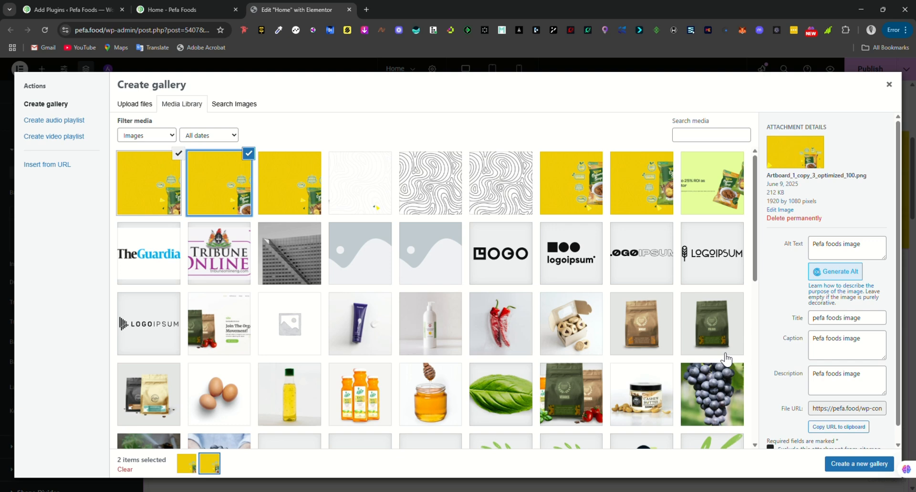
{"action": "left_click", "coordinate": [865, 465]}
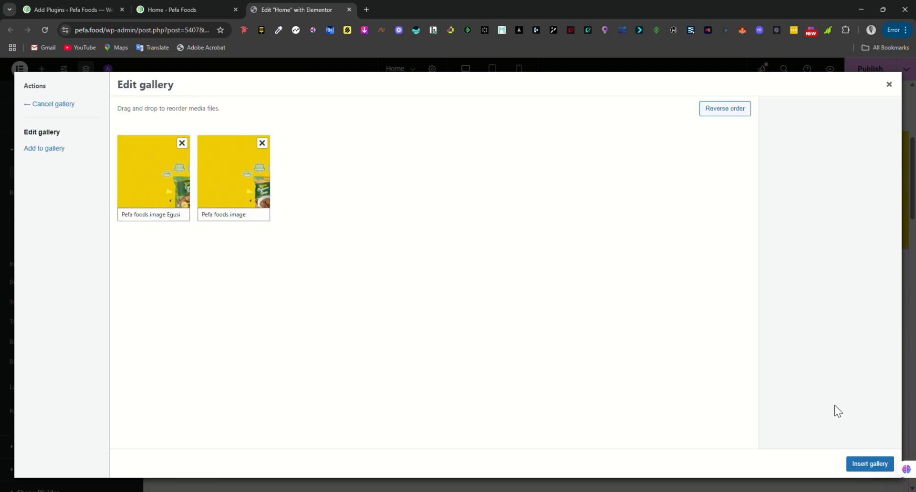
{"action": "left_click", "coordinate": [870, 465]}
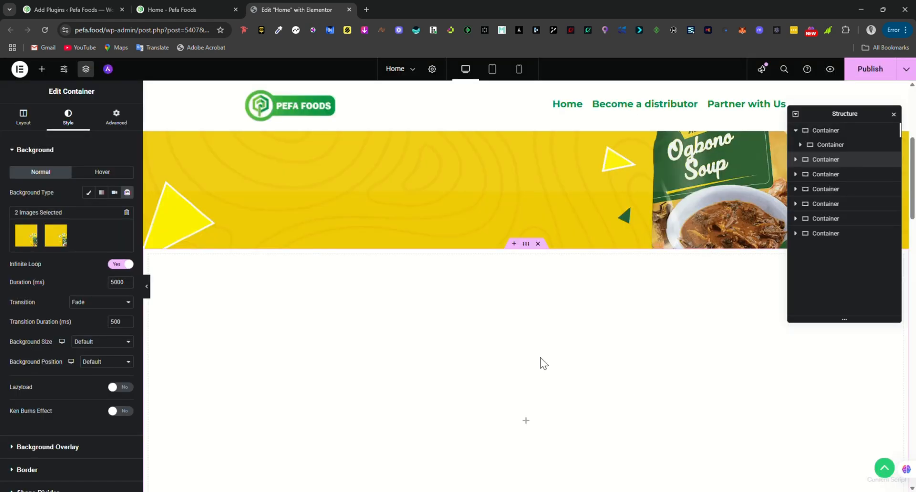
{"action": "scroll", "coordinate": [394, 310], "scroll_direction": "down", "scroll_amount": 2}
{"action": "scroll", "coordinate": [429, 296], "scroll_direction": "up", "scroll_amount": 1}
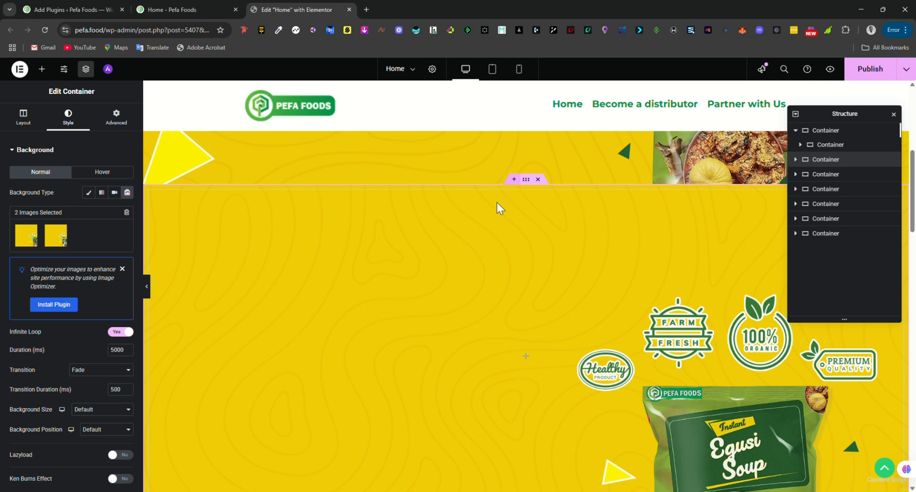
{"action": "scroll", "coordinate": [428, 300], "scroll_direction": "down", "scroll_amount": 4}
{"action": "scroll", "coordinate": [426, 296], "scroll_direction": "up", "scroll_amount": 5}
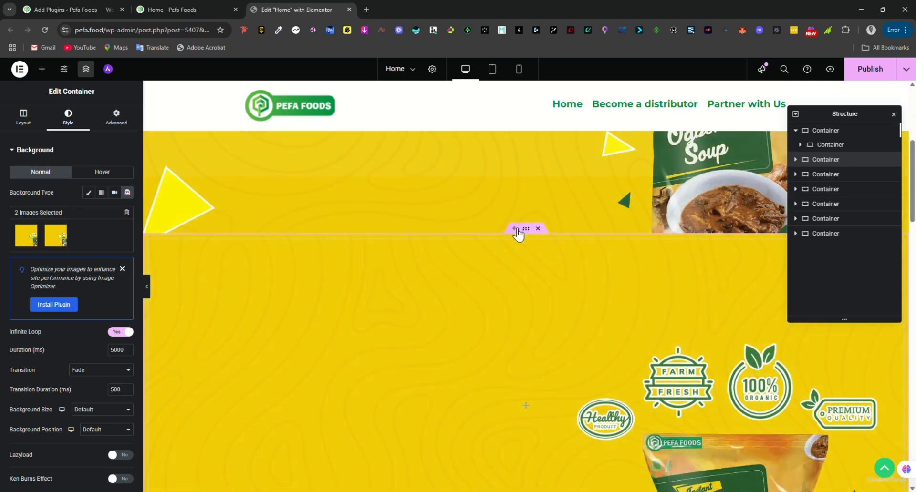
- Add a Spacer widget in a new container above the slideshow container and set its space to 155 px
{"action": "left_click", "coordinate": [514, 229]}
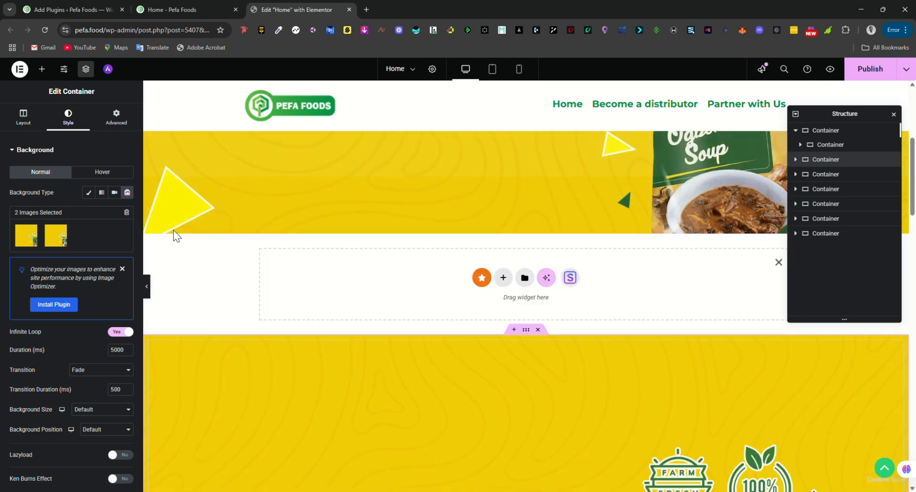
{"action": "left_click", "coordinate": [42, 69]}
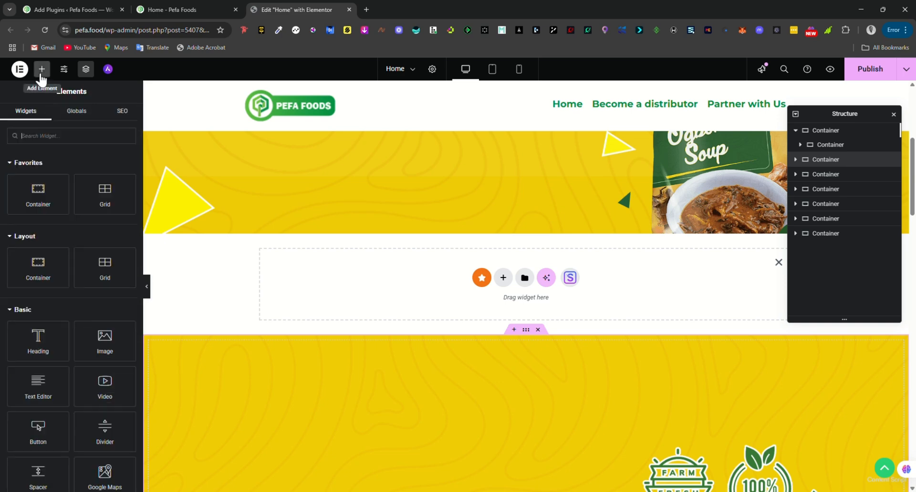
{"action": "left_click", "coordinate": [50, 136]}
{"action": "type", "text": "ap"}
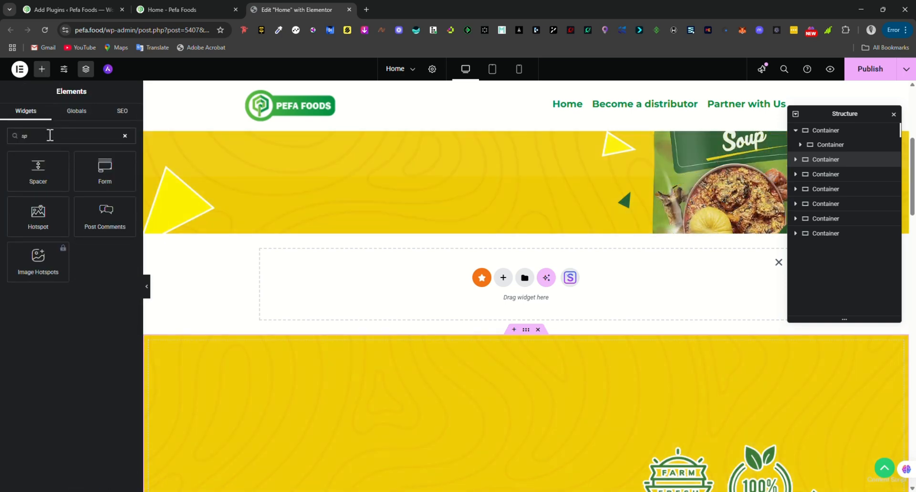
{"action": "type", "text": "ac"}
{"action": "left_click_drag", "start_coordinate": [32, 172], "coordinate": [449, 285]}
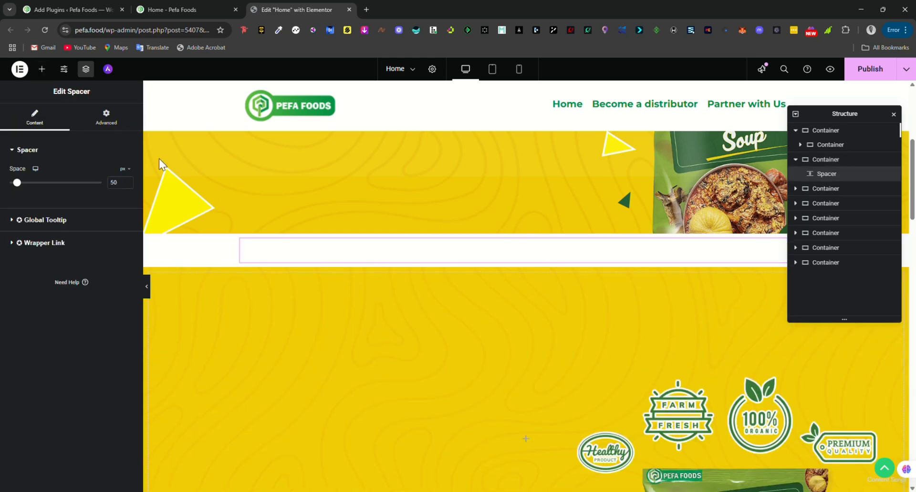
{"action": "left_click_drag", "start_coordinate": [19, 188], "coordinate": [36, 187]}
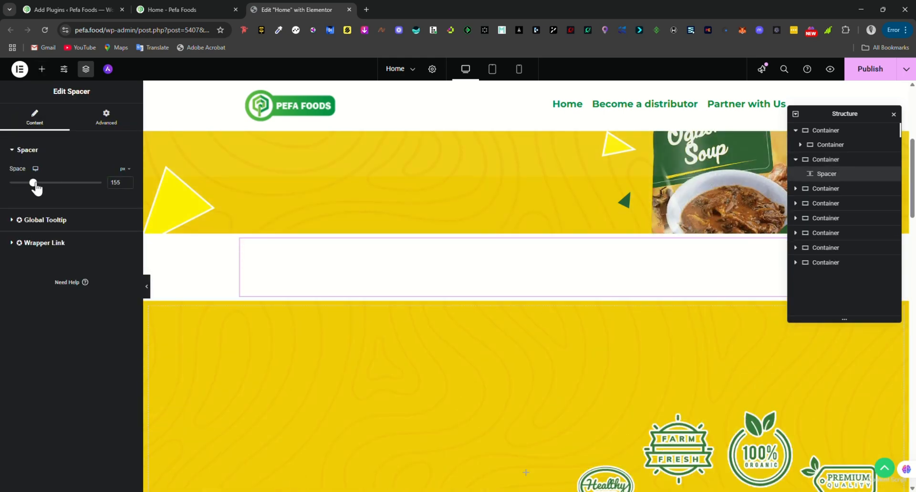
- Compare the original hero section with the new slideshow container beneath the spacer
{"action": "scroll", "coordinate": [399, 366], "scroll_direction": "down", "scroll_amount": 3}
{"action": "scroll", "coordinate": [399, 360], "scroll_direction": "up", "scroll_amount": 8}
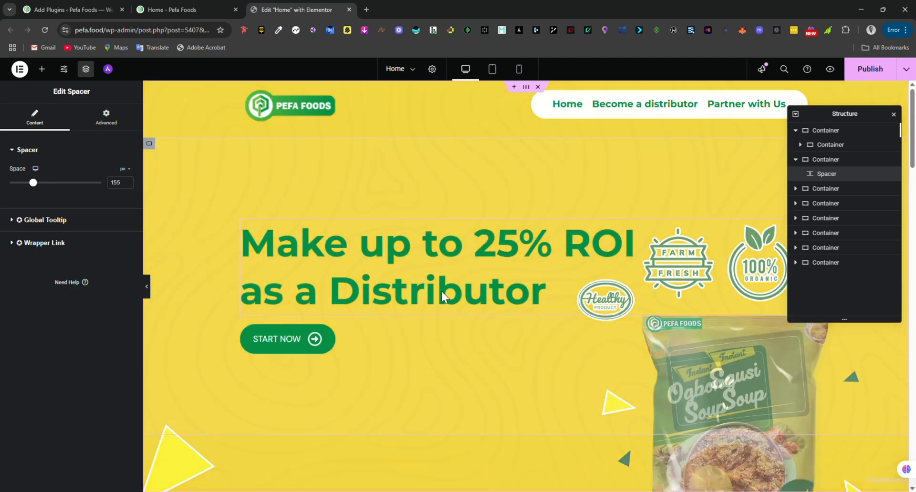
{"action": "scroll", "coordinate": [442, 291], "scroll_direction": "down", "scroll_amount": 4}
{"action": "scroll", "coordinate": [442, 291], "scroll_direction": "up", "scroll_amount": 4}
{"action": "scroll", "coordinate": [441, 291], "scroll_direction": "up", "scroll_amount": 2}
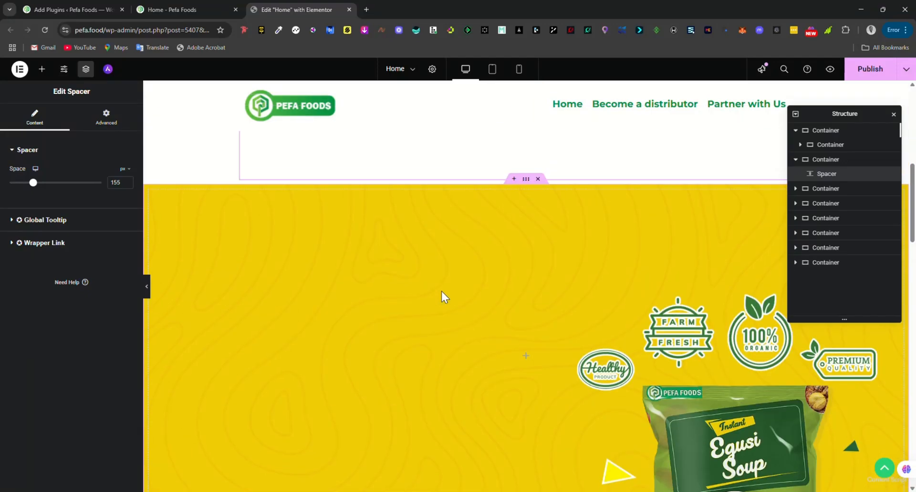
{"action": "scroll", "coordinate": [442, 291], "scroll_direction": "down", "scroll_amount": 1}
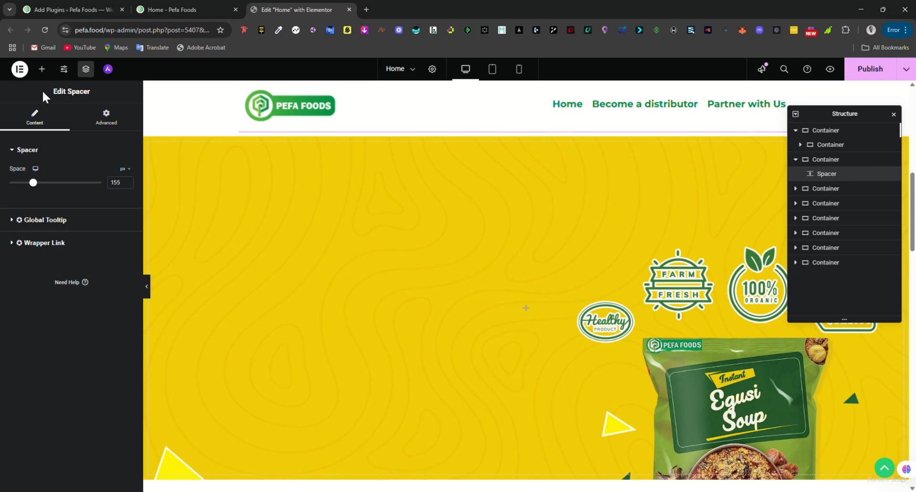
{"action": "scroll", "coordinate": [505, 236], "scroll_direction": "up", "scroll_amount": 1}
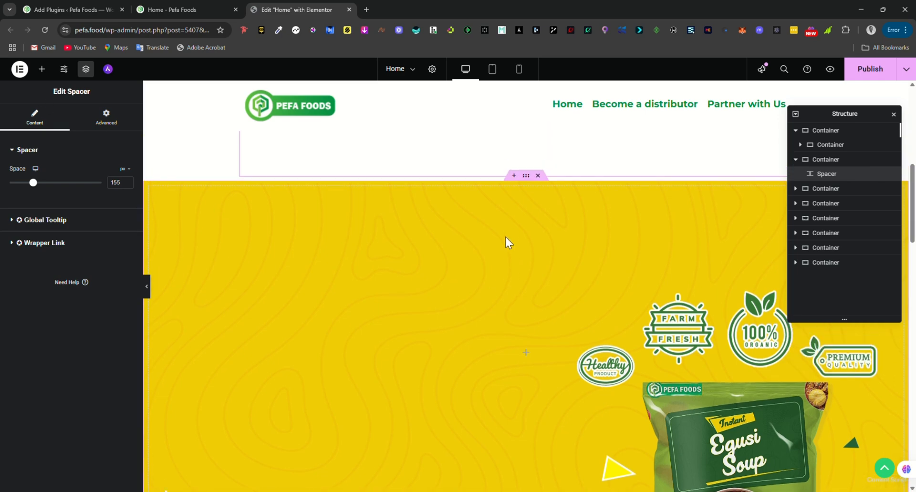
- Try the Slide Right, Slide Left and Slide Up transitions on the container's background slideshow, and return the transition to Fade
{"action": "left_click", "coordinate": [527, 183]}
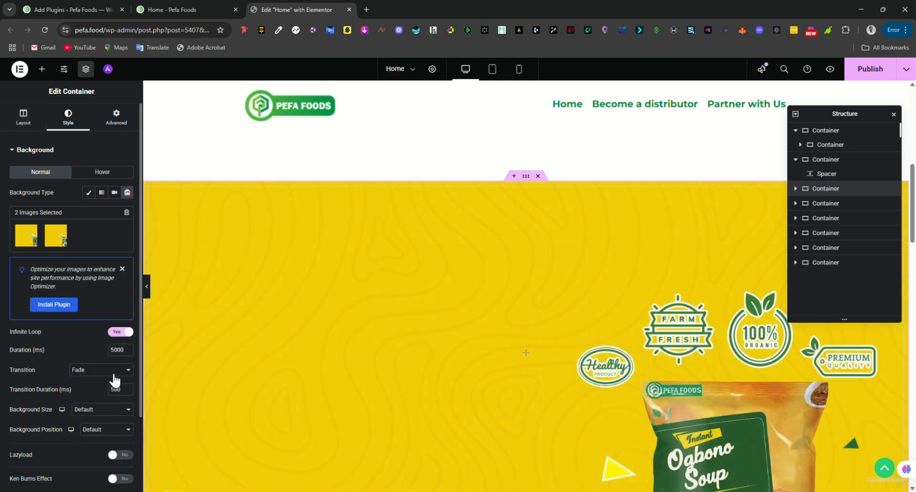
{"action": "left_click", "coordinate": [114, 373]}
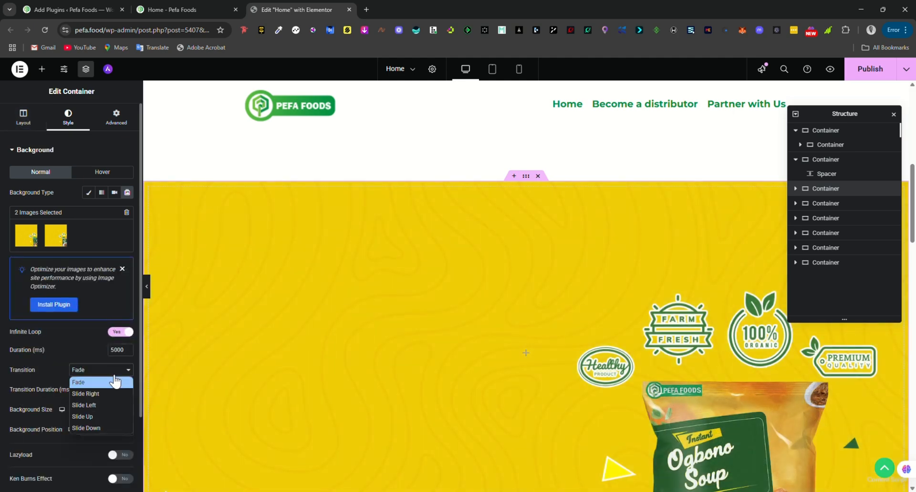
{"action": "left_click", "coordinate": [108, 395]}
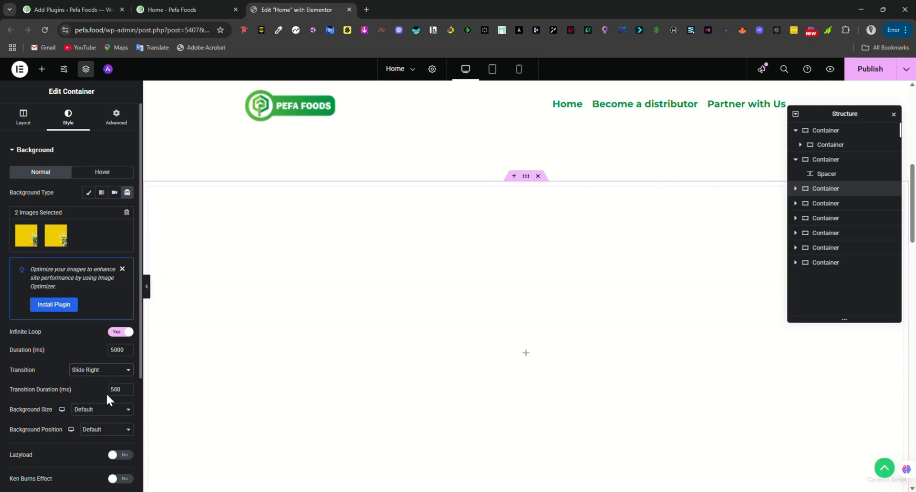
{"action": "scroll", "coordinate": [316, 369], "scroll_direction": "down", "scroll_amount": 2}
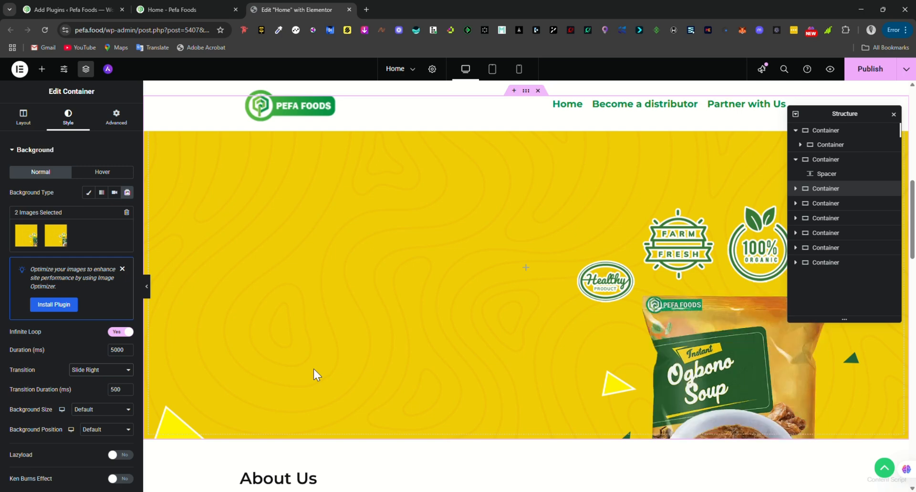
{"action": "left_click", "coordinate": [127, 370]}
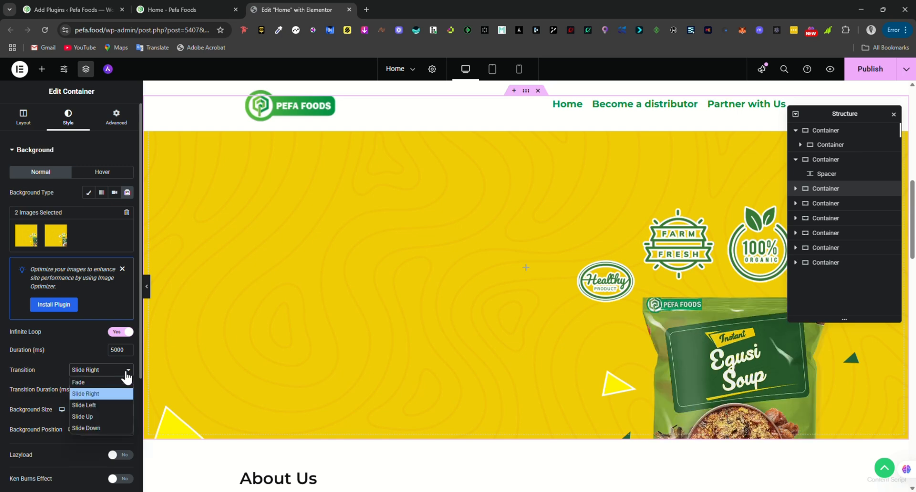
{"action": "left_click", "coordinate": [103, 406]}
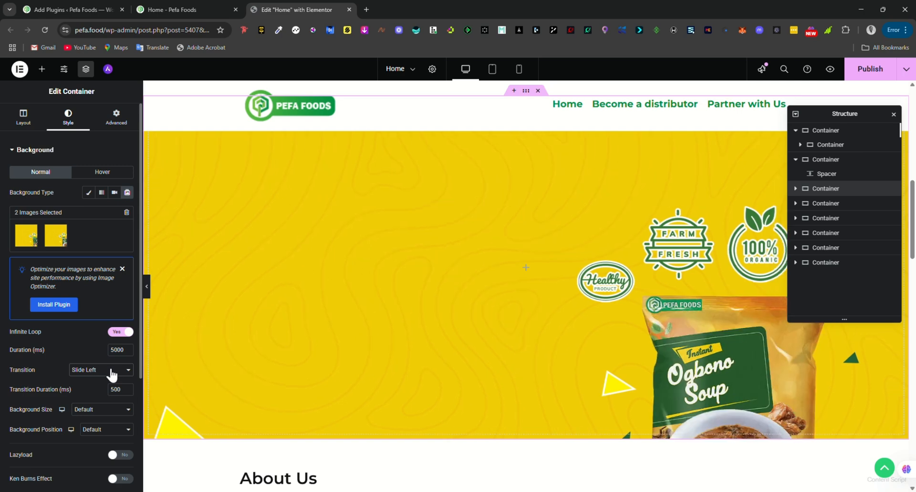
{"action": "left_click", "coordinate": [111, 371]}
{"action": "left_click", "coordinate": [111, 417]}
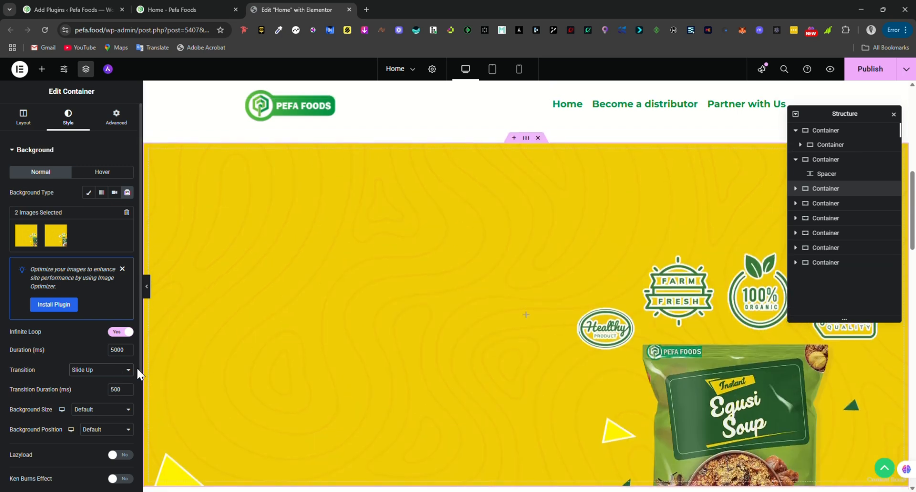
{"action": "left_click", "coordinate": [126, 374]}
{"action": "left_click", "coordinate": [98, 382]}
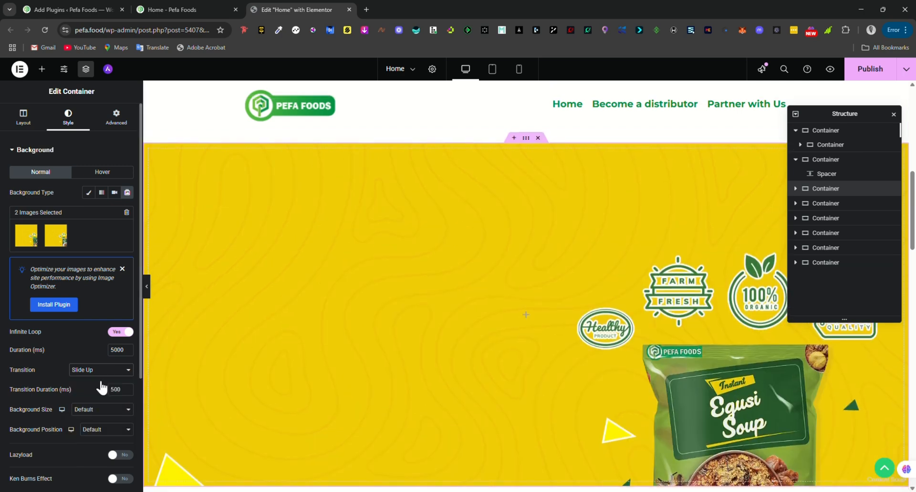
- Examine the slideshow's remaining options: background size, background position, Lazyload and Ken Burns Effect
{"action": "scroll", "coordinate": [116, 384], "scroll_direction": "down", "scroll_amount": 2}
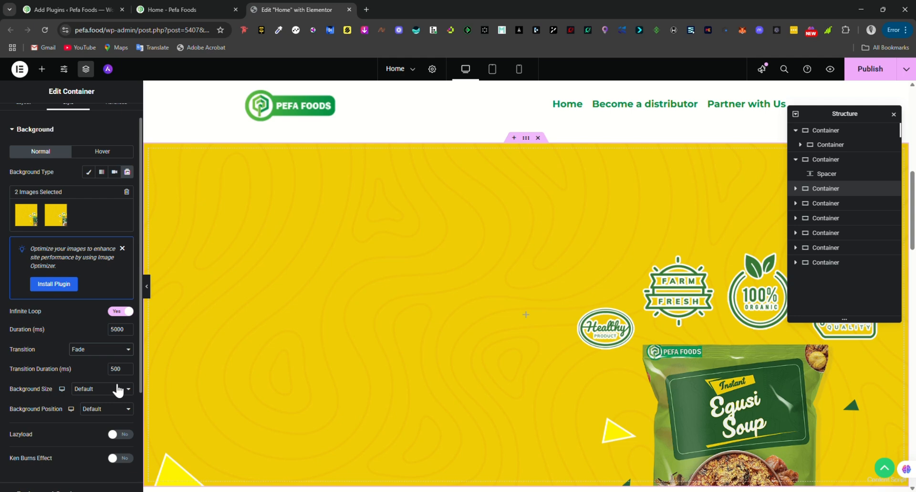
{"action": "scroll", "coordinate": [116, 386], "scroll_direction": "down", "scroll_amount": 1}
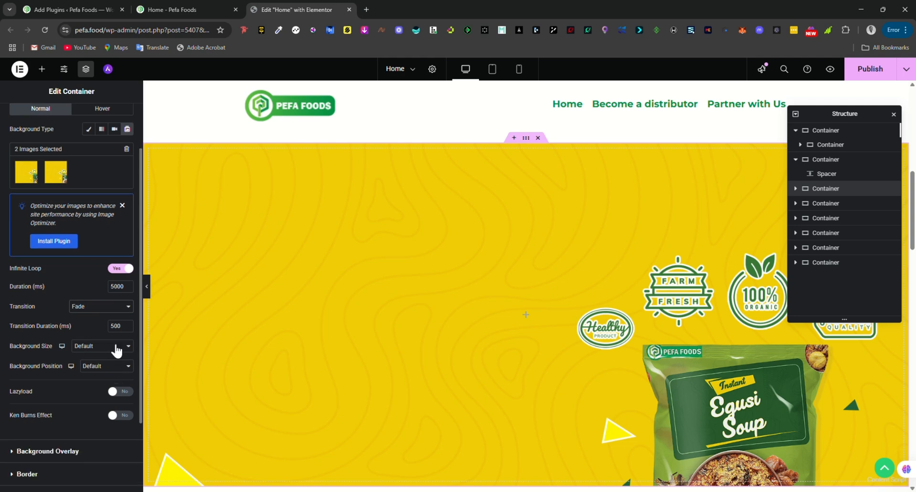
{"action": "left_click", "coordinate": [123, 349]}
{"action": "left_click", "coordinate": [123, 350]}
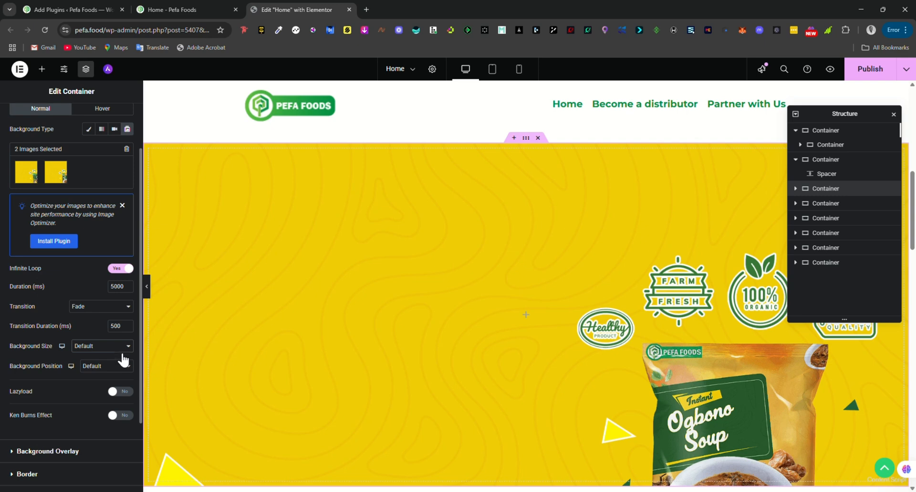
{"action": "scroll", "coordinate": [123, 367], "scroll_direction": "down", "scroll_amount": 2}
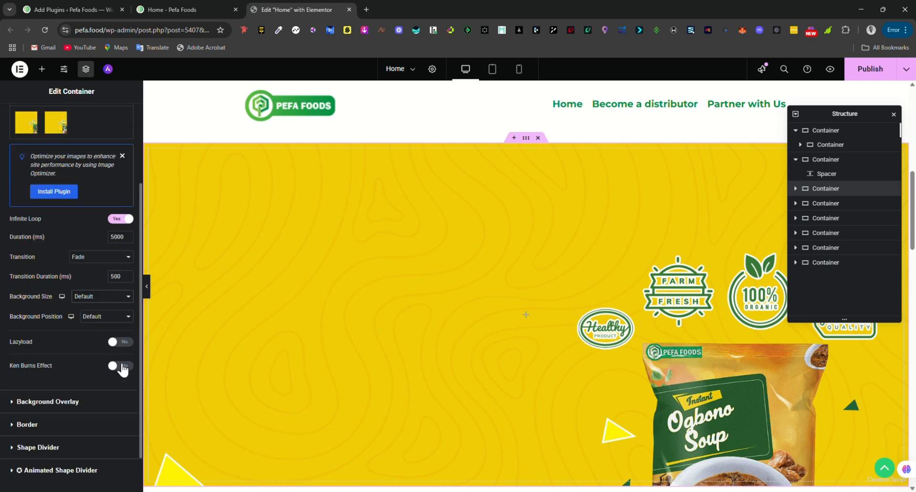
{"action": "left_click", "coordinate": [119, 318]}
{"action": "left_click", "coordinate": [119, 319]}
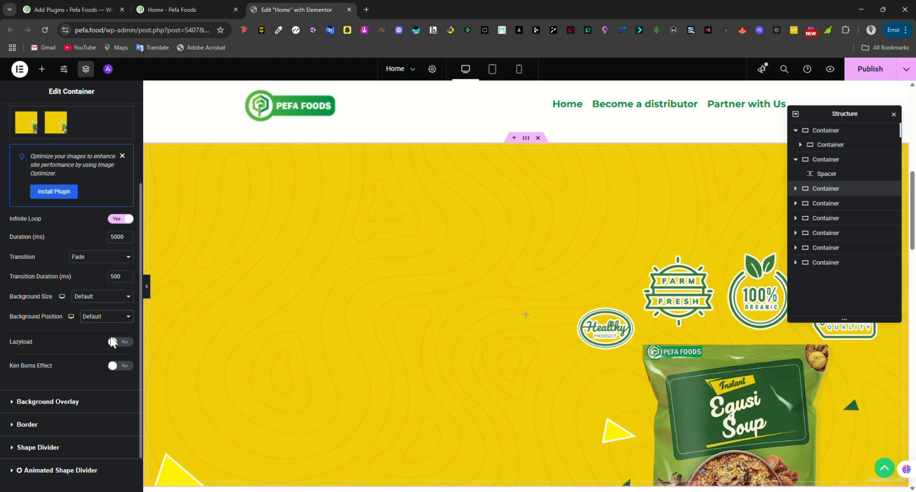
{"action": "scroll", "coordinate": [88, 320], "scroll_direction": "down", "scroll_amount": 1}
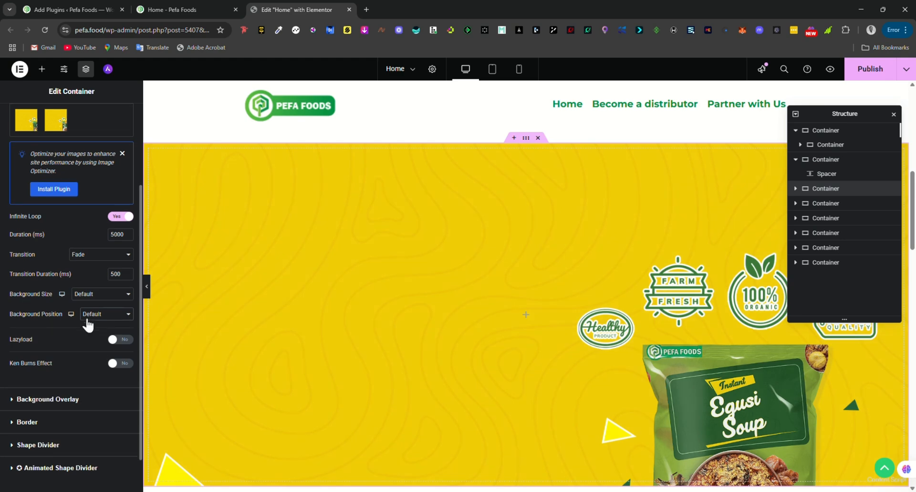
{"action": "scroll", "coordinate": [88, 324], "scroll_direction": "down", "scroll_amount": 2}
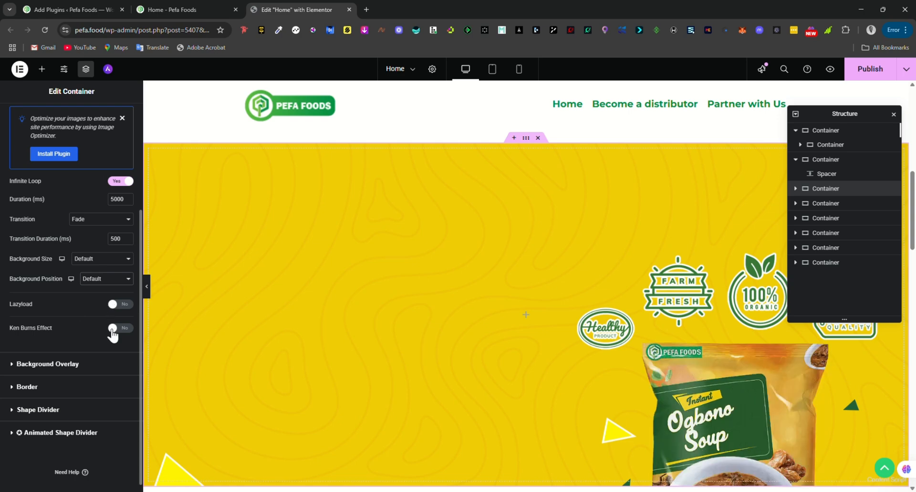
{"action": "scroll", "coordinate": [113, 347], "scroll_direction": "down", "scroll_amount": 1}
{"action": "scroll", "coordinate": [111, 340], "scroll_direction": "down", "scroll_amount": 1}
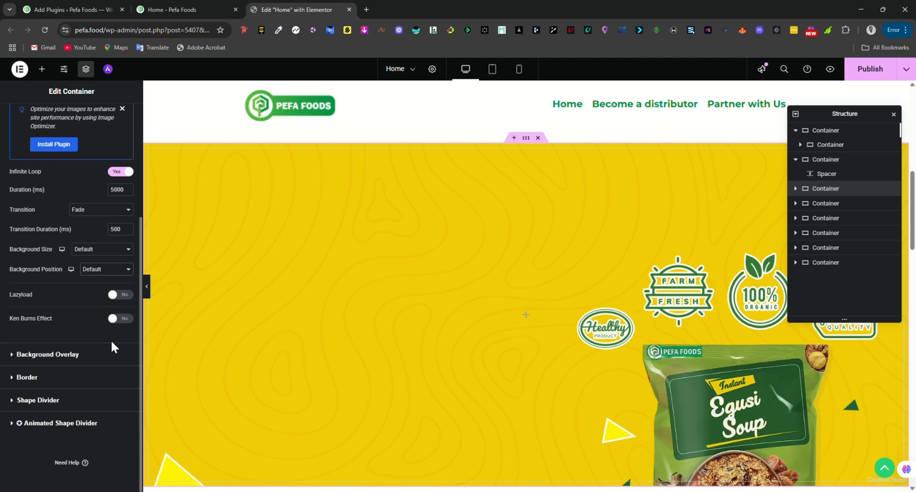
- Give the slideshow container a Classic background overlay in black, and reduce the overlay colour's alpha to fully transparent, #00000000
{"action": "left_click", "coordinate": [14, 356]}
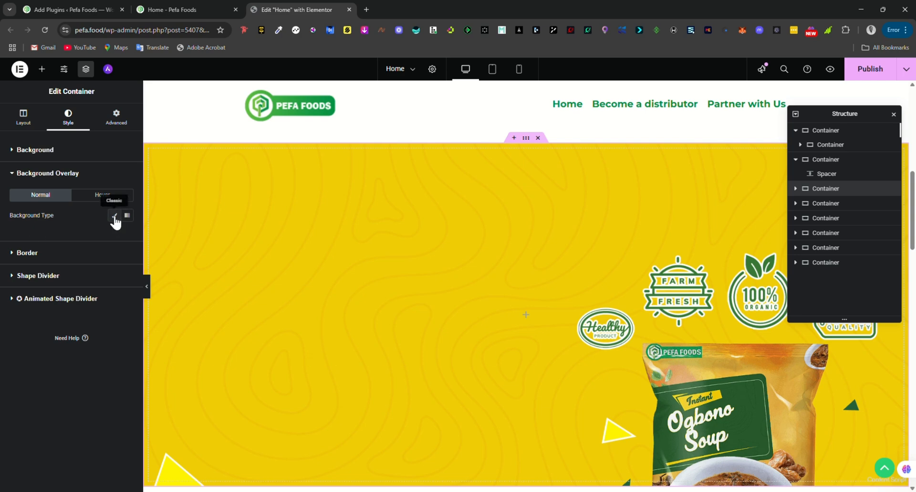
{"action": "left_click", "coordinate": [115, 216]}
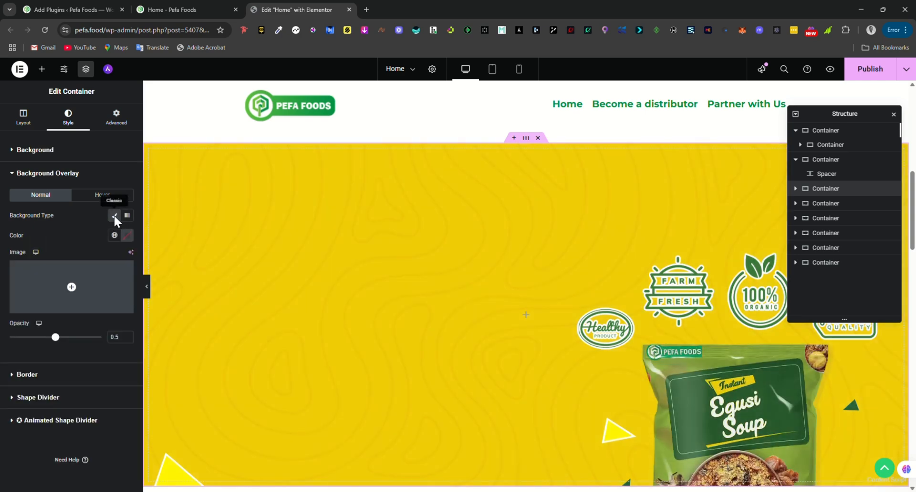
{"action": "left_click", "coordinate": [126, 238]}
{"action": "left_click_drag", "start_coordinate": [123, 329], "coordinate": [72, 351]}
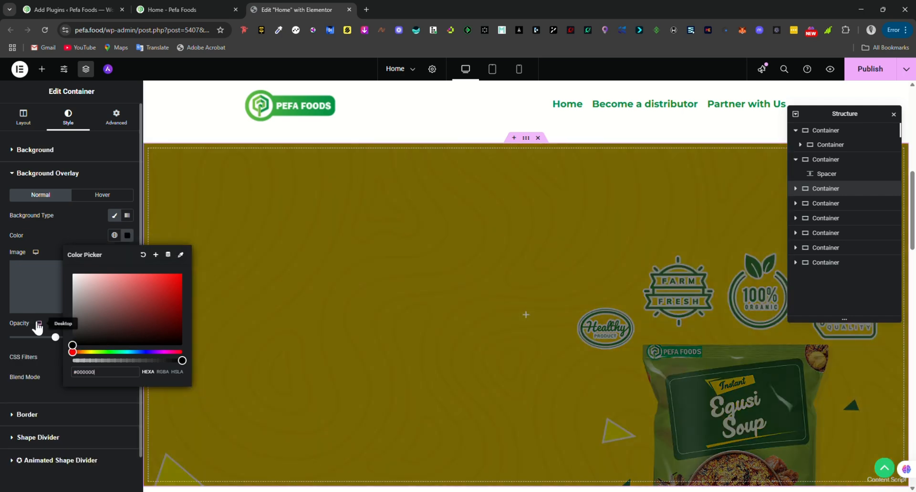
{"action": "left_click_drag", "start_coordinate": [182, 361], "coordinate": [72, 361]}
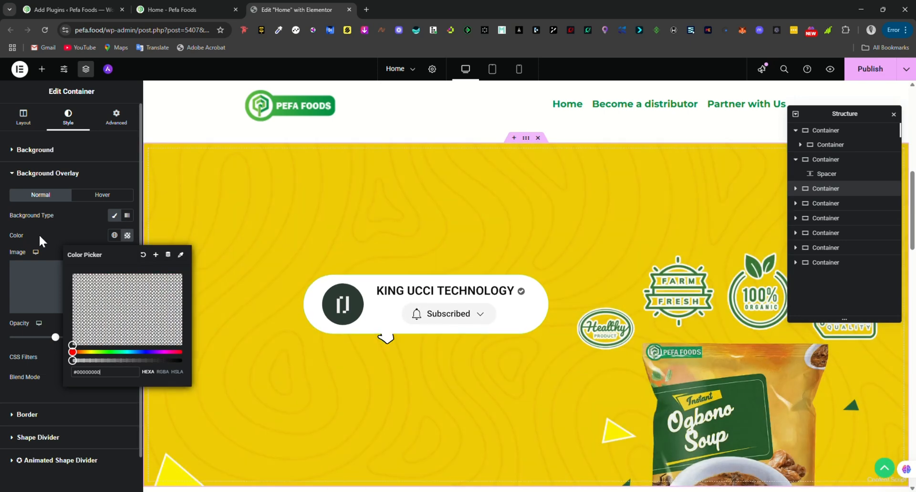
{"action": "left_click", "coordinate": [128, 235]}
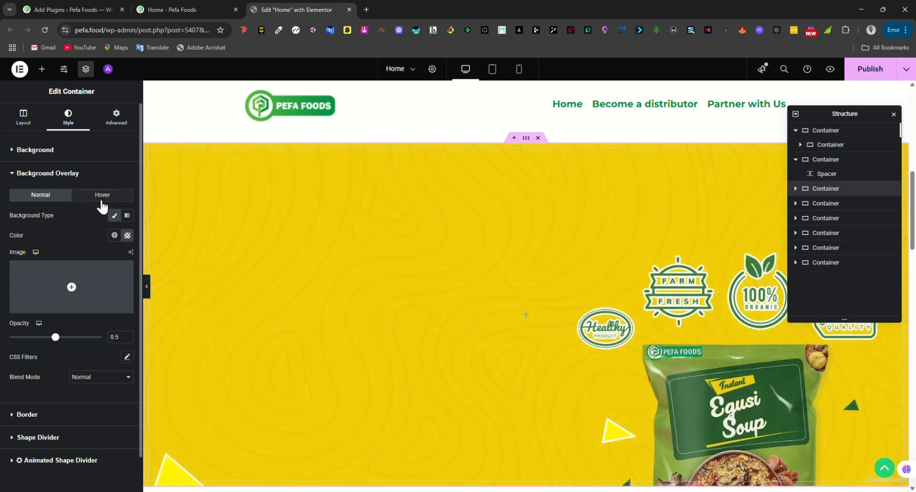
{"action": "scroll", "coordinate": [90, 354], "scroll_direction": "down", "scroll_amount": 2}
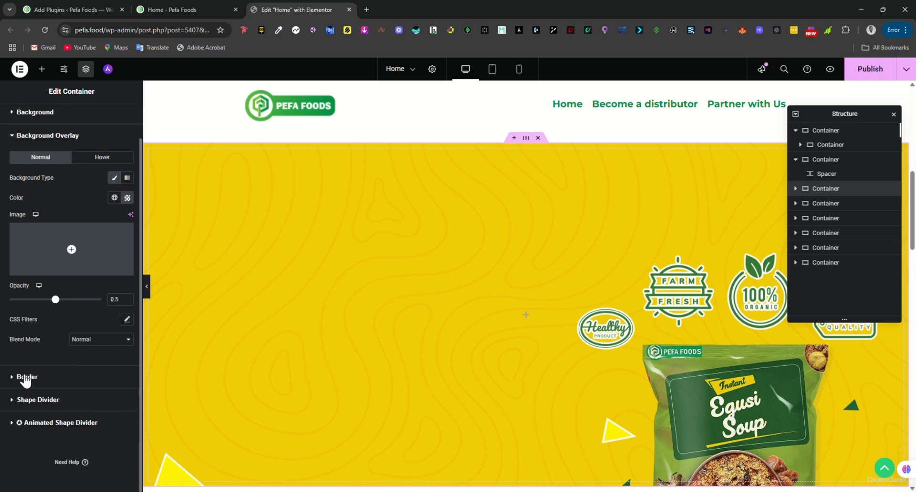
{"action": "scroll", "coordinate": [58, 271], "scroll_direction": "up", "scroll_amount": 2}
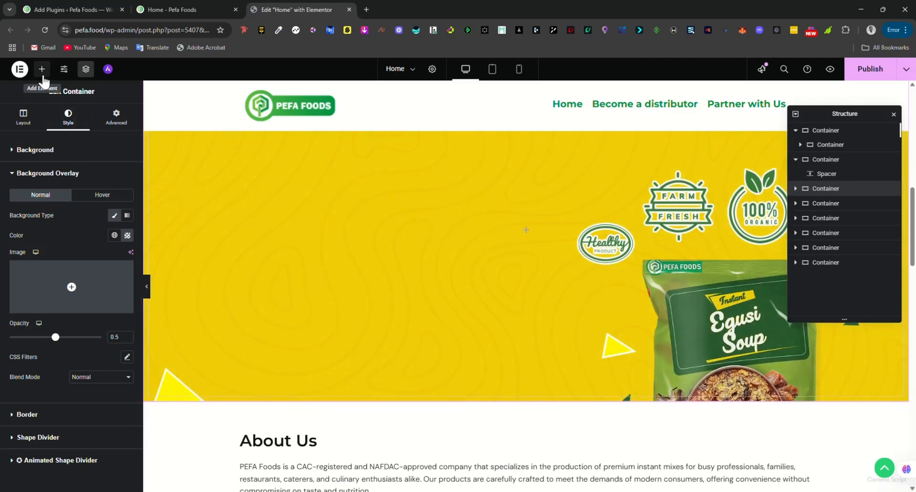
- Find the Heading widget by searching for "head" and insert it into the slideshow container
{"action": "left_click", "coordinate": [42, 70]}
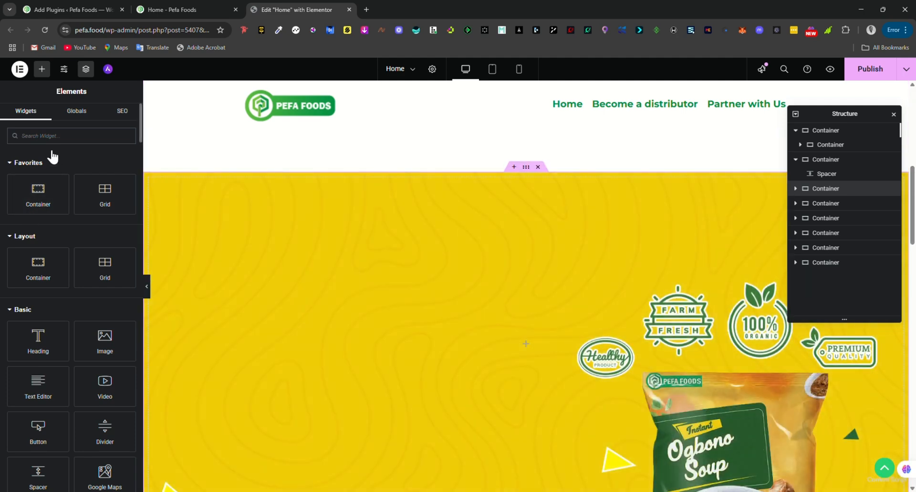
{"action": "left_click", "coordinate": [51, 136]}
{"action": "type", "text": "head"}
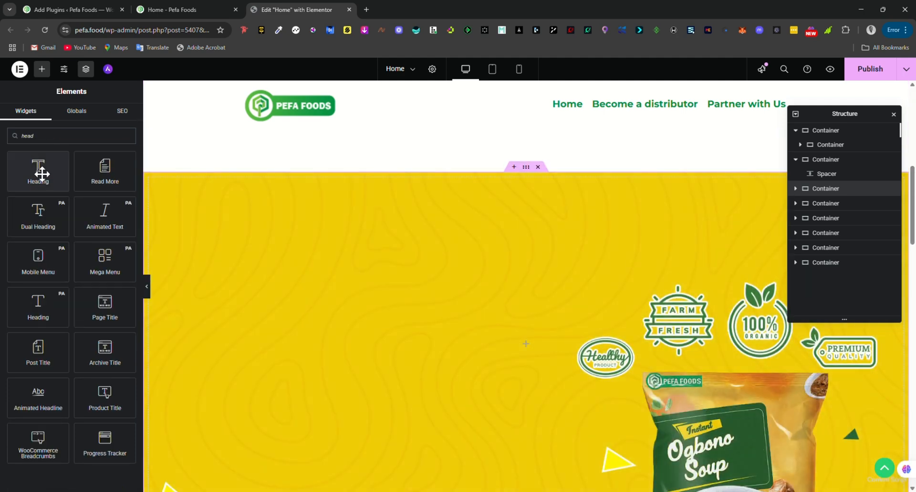
{"action": "left_click_drag", "start_coordinate": [38, 172], "coordinate": [508, 331]}
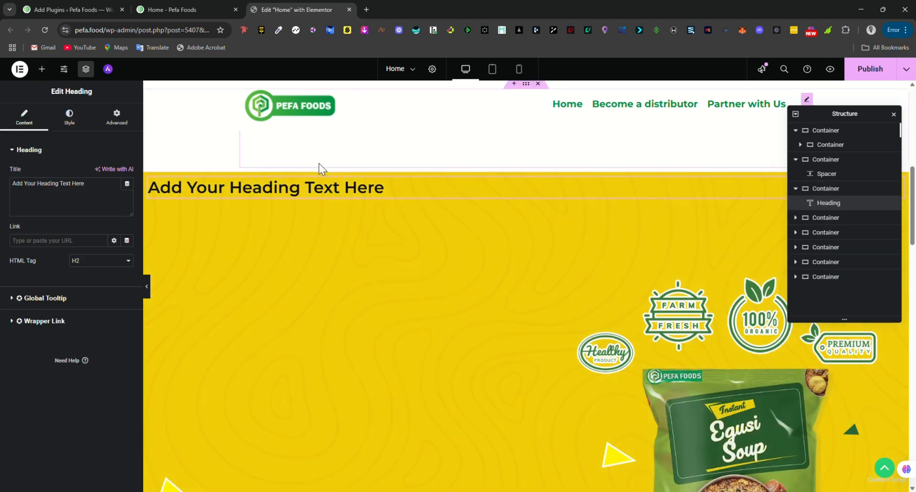
- Centre the slideshow container's content vertically with Justify Content, try Align Items at Center, and set Align Items to Start
{"action": "left_click", "coordinate": [524, 171]}
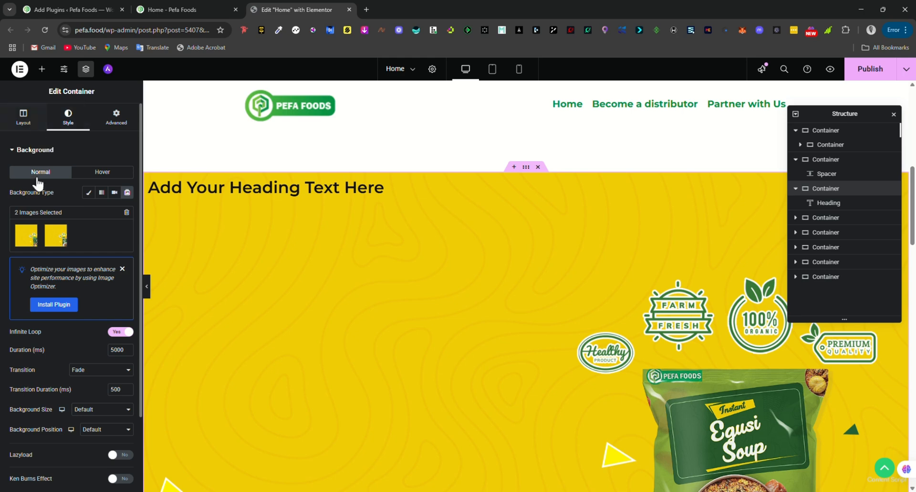
{"action": "left_click", "coordinate": [26, 123]}
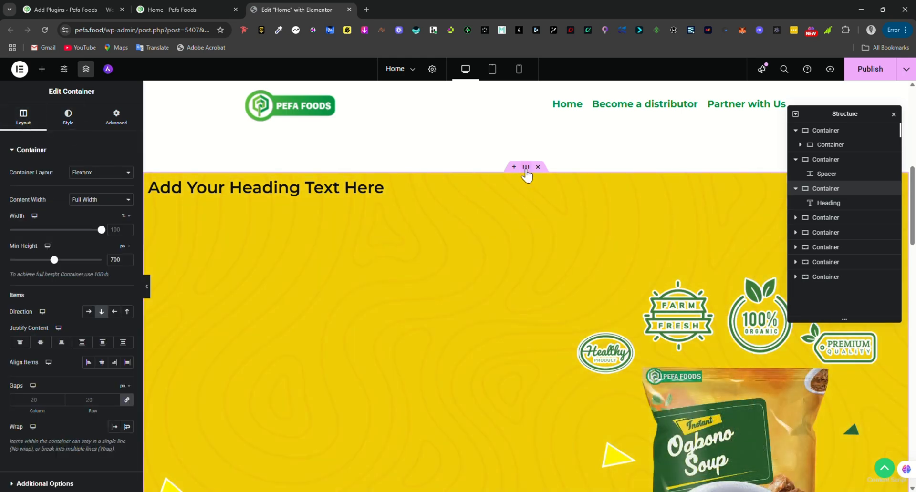
{"action": "left_click", "coordinate": [41, 343]}
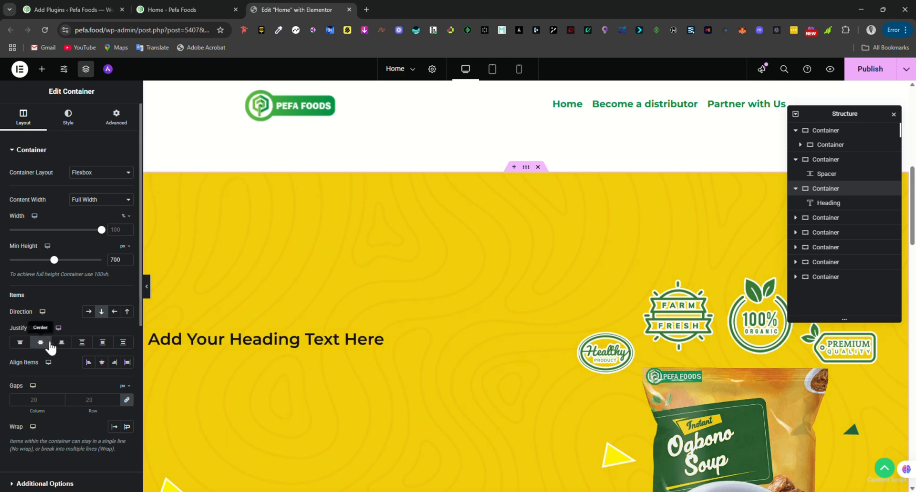
{"action": "left_click", "coordinate": [102, 366]}
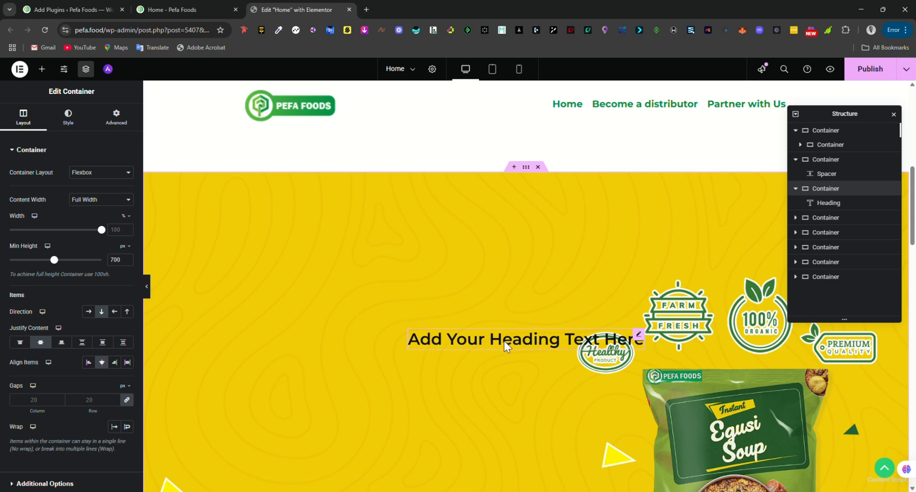
{"action": "left_click", "coordinate": [88, 362]}
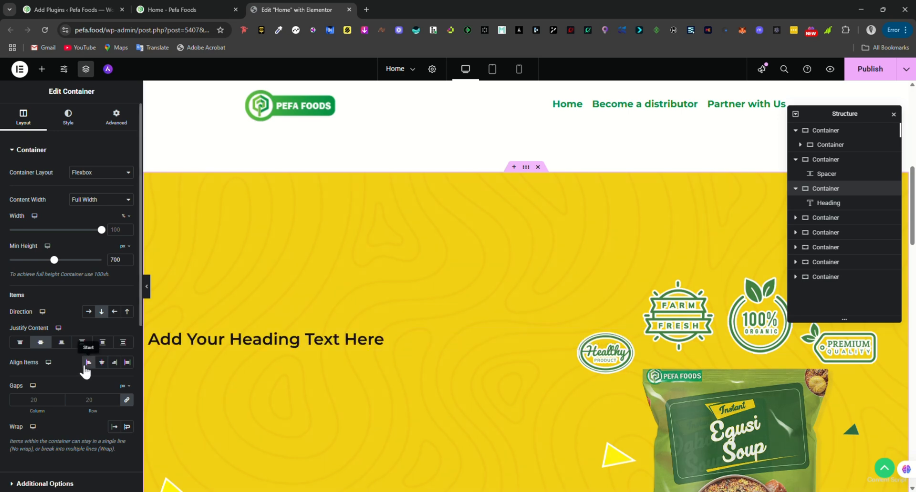
- Replace the heading text with "hello this is a tutorial from king ucci technology," and, on a second line, "please dont forgot to like, subscribe and share."
{"action": "left_click", "coordinate": [335, 332]}
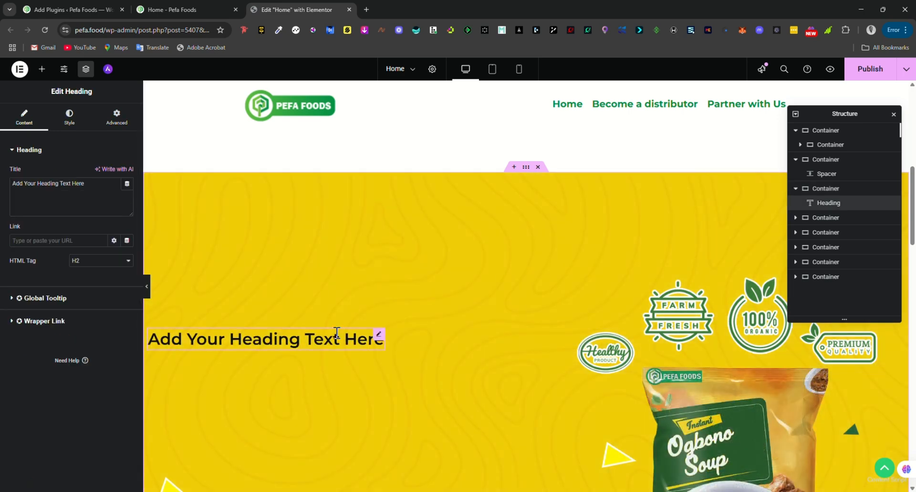
{"action": "key", "text": "ctrl+a"}
{"action": "key", "text": "BackSpace"}
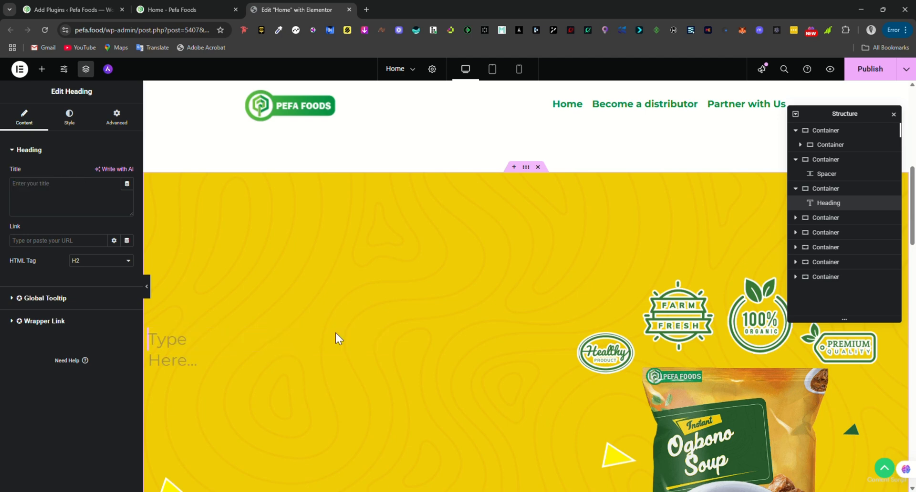
{"action": "type", "text": "hello this"}
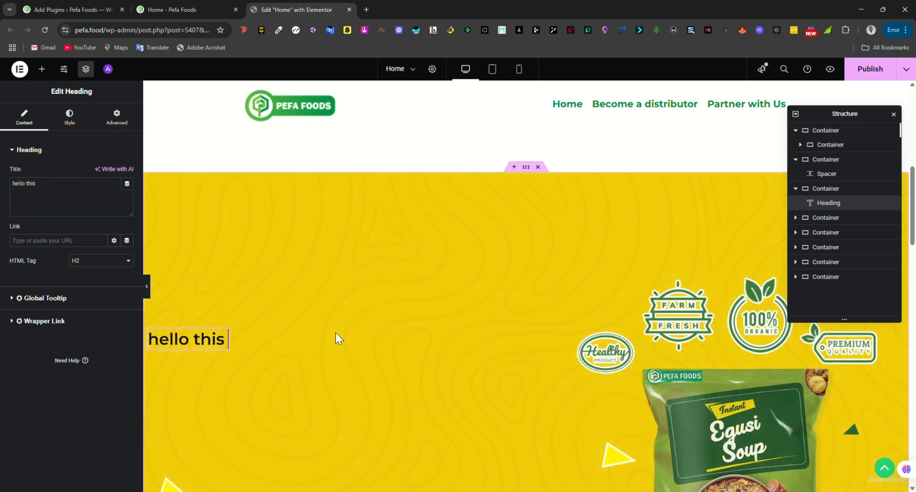
{"action": "type", "text": " is a tutorial"}
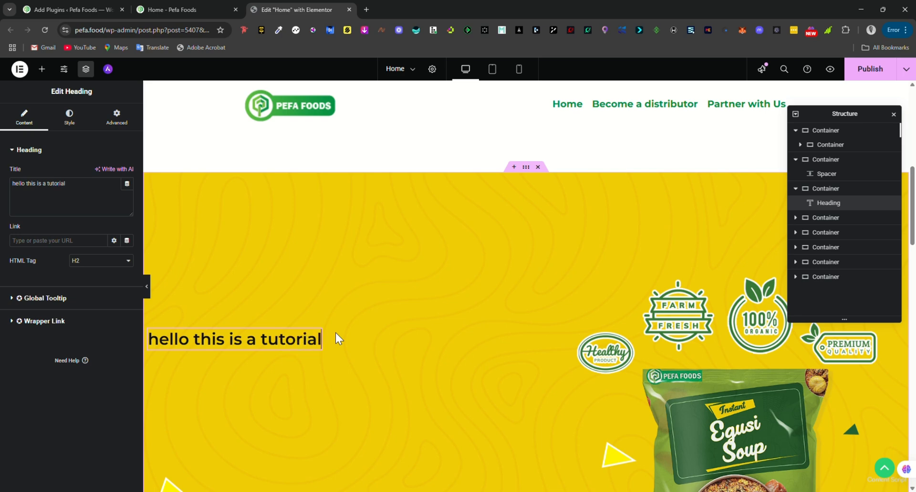
{"action": "type", "text": " from ki"}
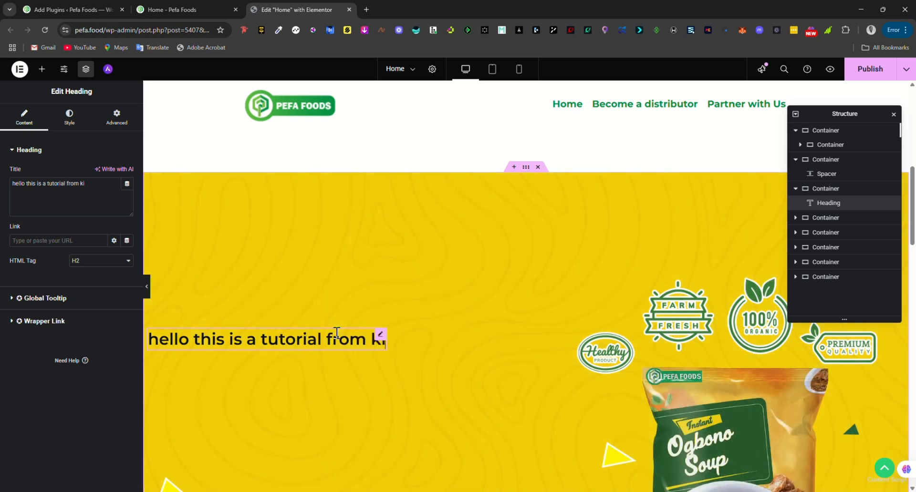
{"action": "type", "text": "ng ucci tec"}
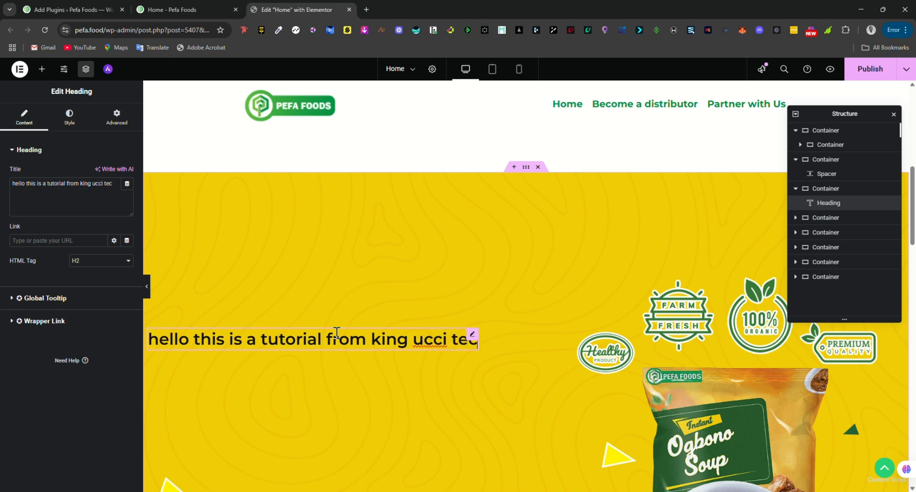
{"action": "type", "text": "hnolo"}
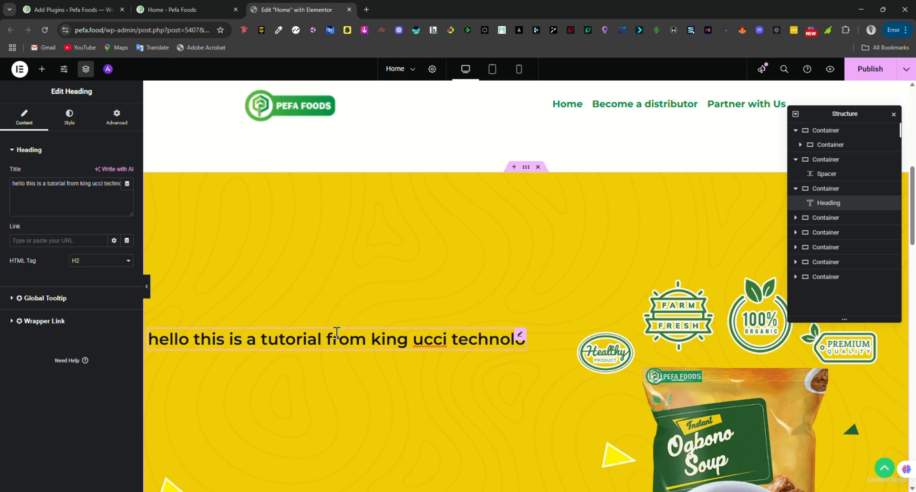
{"action": "type", "text": "gy,"}
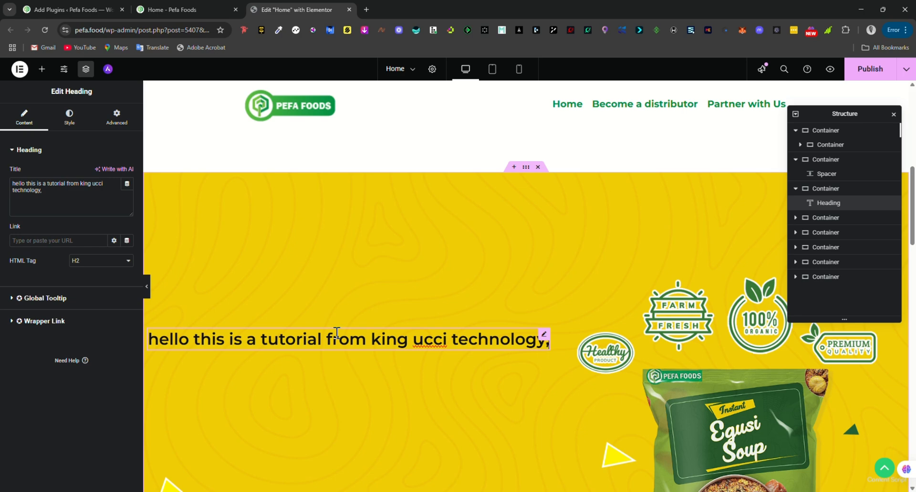
{"action": "key", "text": "Return"}
{"action": "type", "text": "pl"}
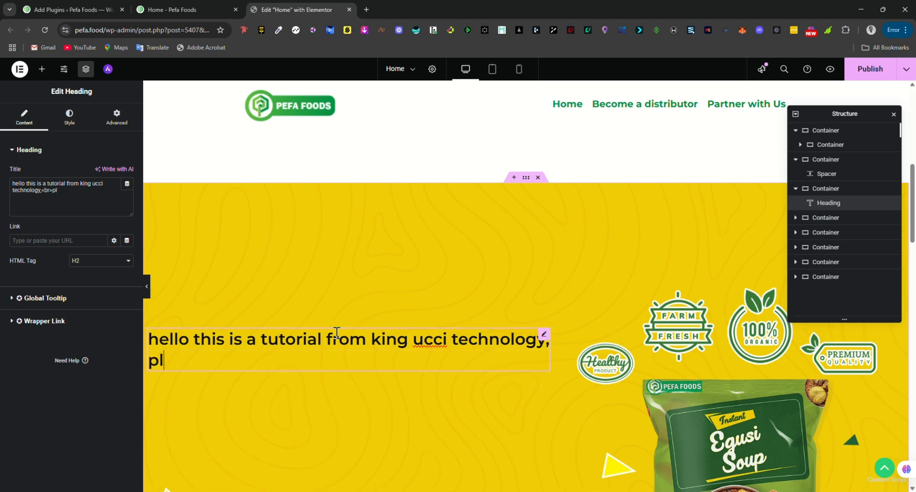
{"action": "type", "text": "ease do"}
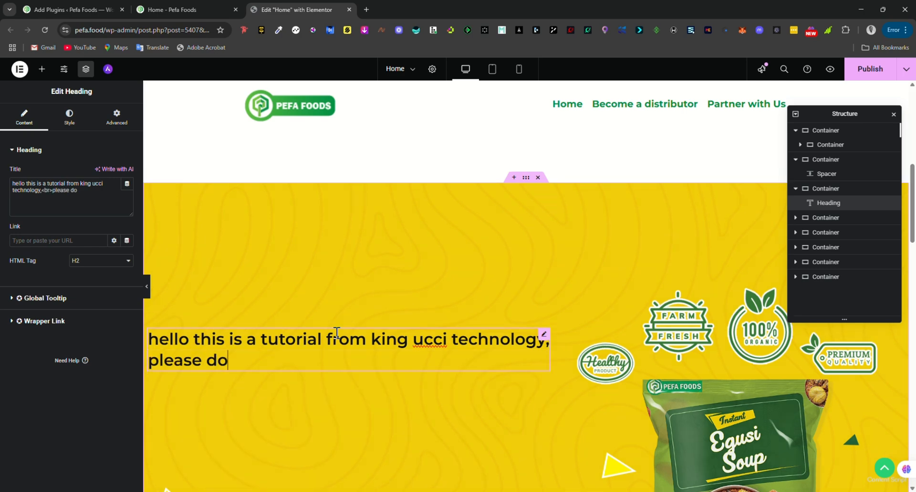
{"action": "type", "text": "nt fot"}
{"action": "key", "text": "BackSpace"}
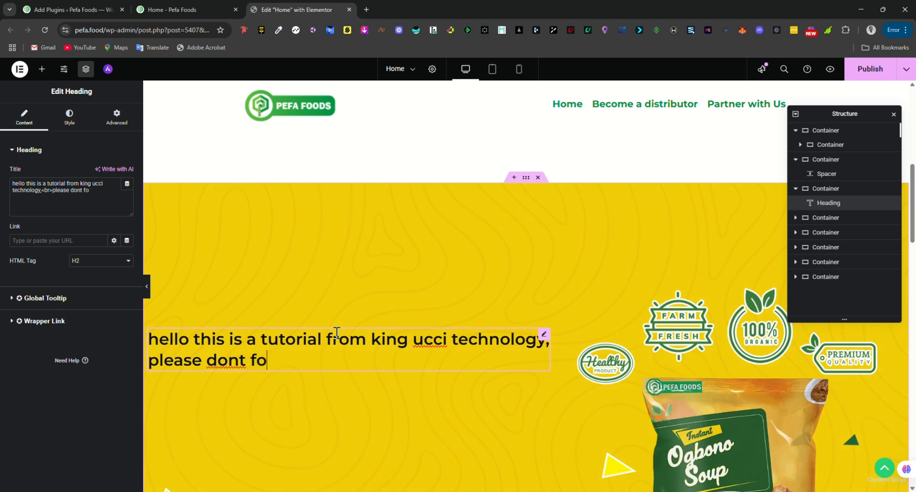
{"action": "type", "text": "rgot to l"}
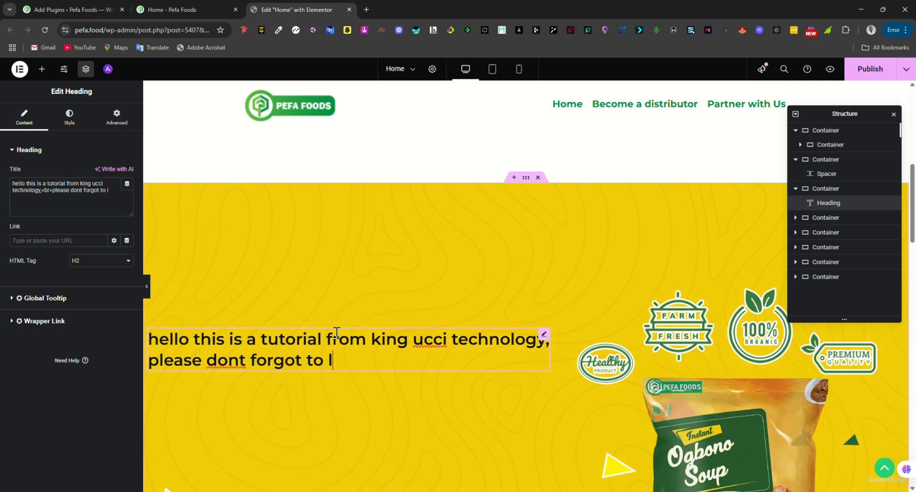
{"action": "type", "text": "ike, s"}
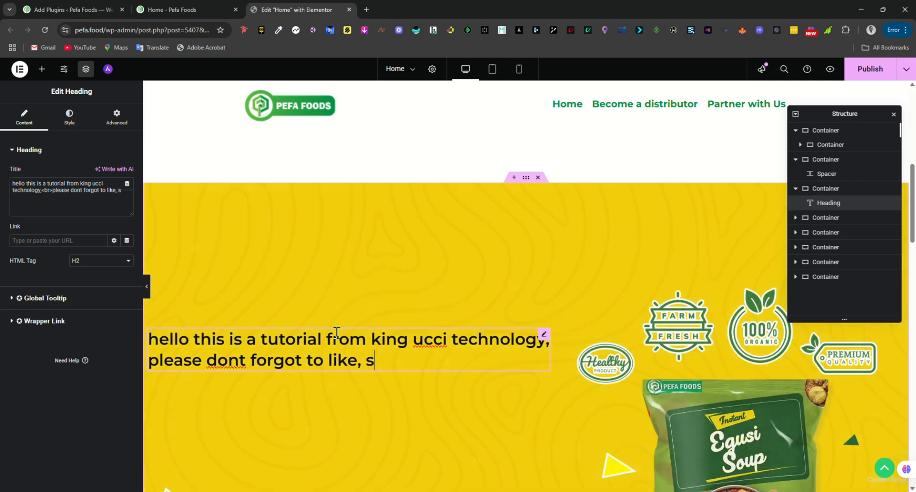
{"action": "type", "text": "ubscri"}
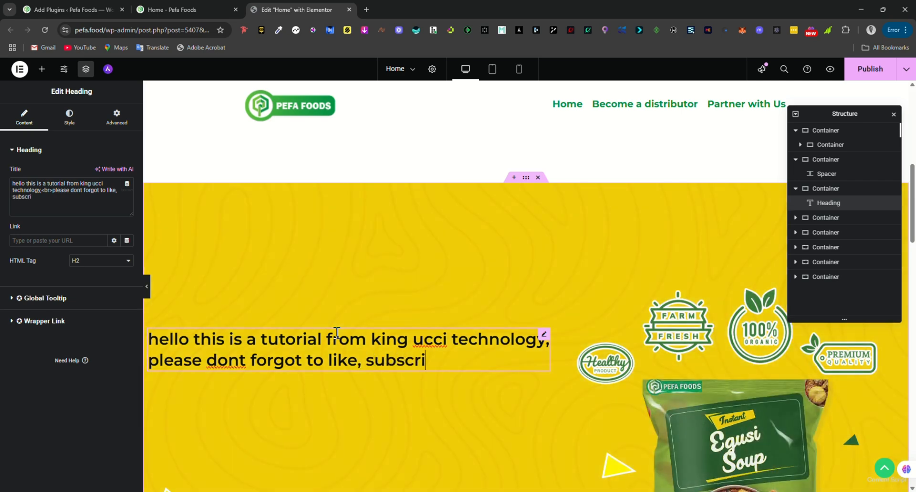
{"action": "type", "text": "be and share."}
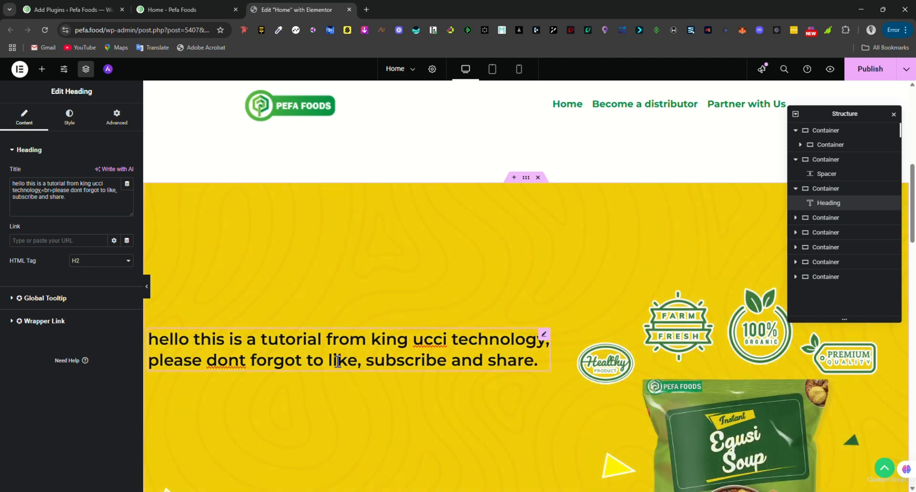
- Clear the heading's text and delete the Heading widget from the slideshow container
{"action": "key", "text": "ctrl+a"}
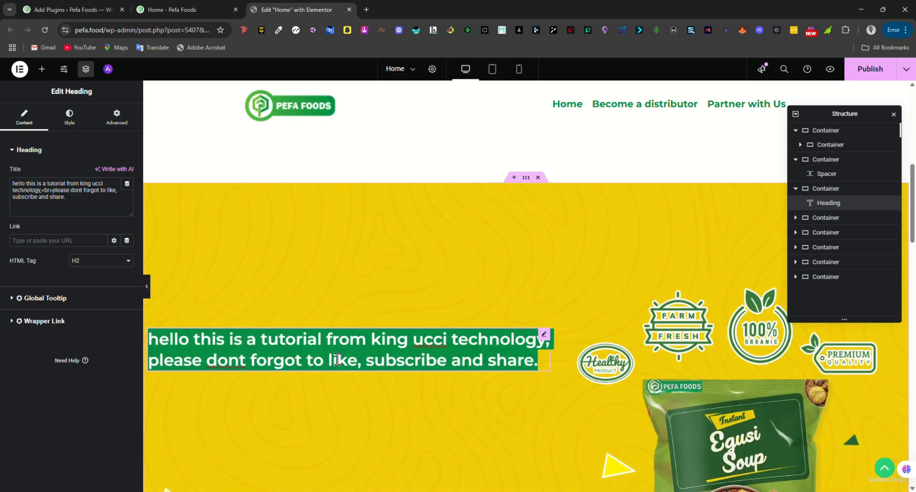
{"action": "key", "text": "BackSpace"}
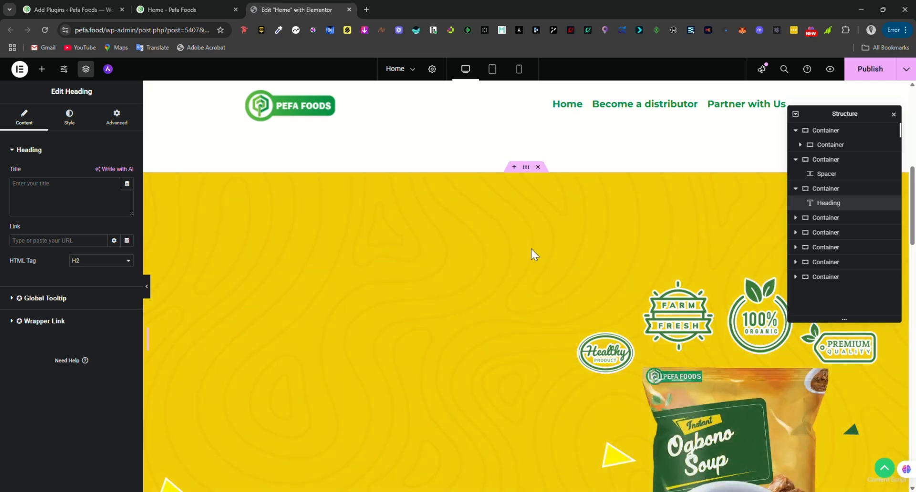
{"action": "right_click", "coordinate": [861, 211]}
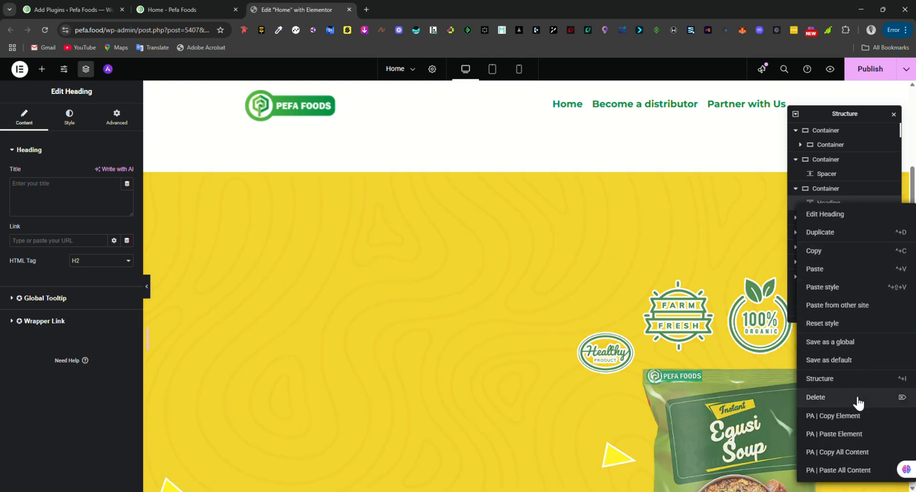
{"action": "left_click", "coordinate": [858, 399]}
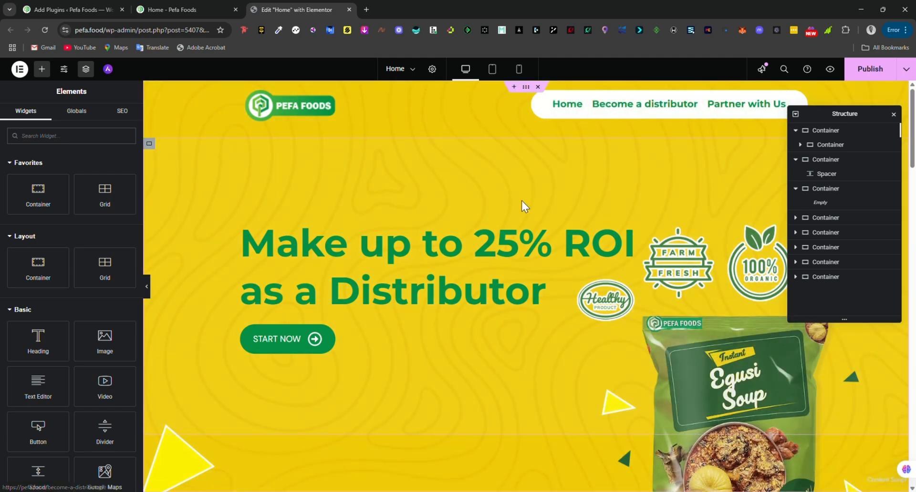
- Examine the emptied slideshow container and its rotating backgrounds between the original hero and the About Us section
{"action": "scroll", "coordinate": [525, 206], "scroll_direction": "down", "scroll_amount": 8}
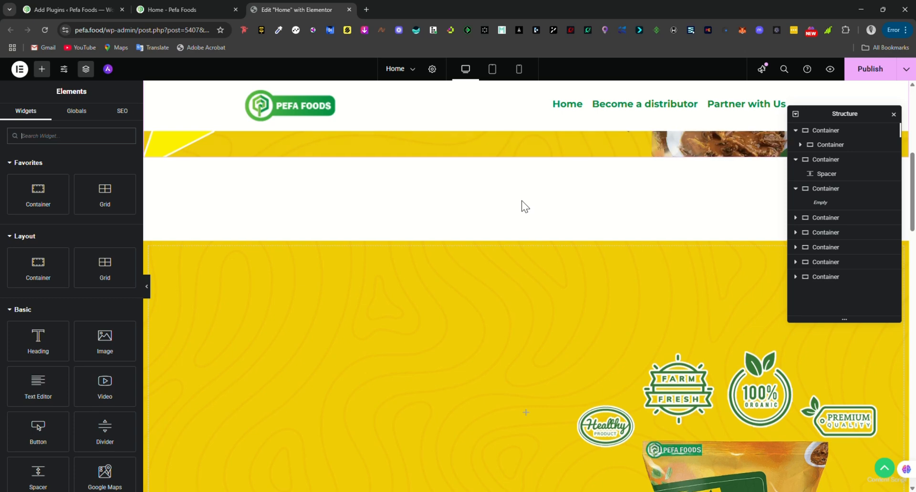
{"action": "scroll", "coordinate": [522, 201], "scroll_direction": "down", "scroll_amount": 2}
{"action": "scroll", "coordinate": [522, 200], "scroll_direction": "down", "scroll_amount": 1}
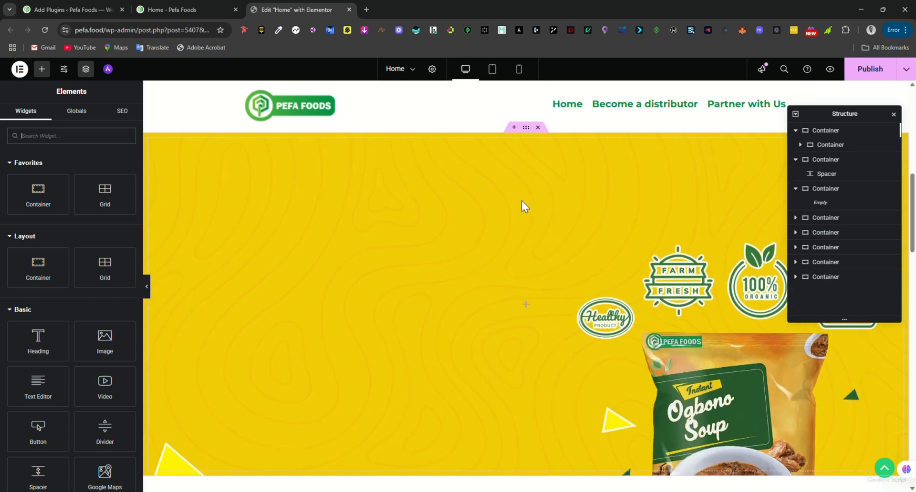
{"action": "scroll", "coordinate": [522, 201], "scroll_direction": "up", "scroll_amount": 2}
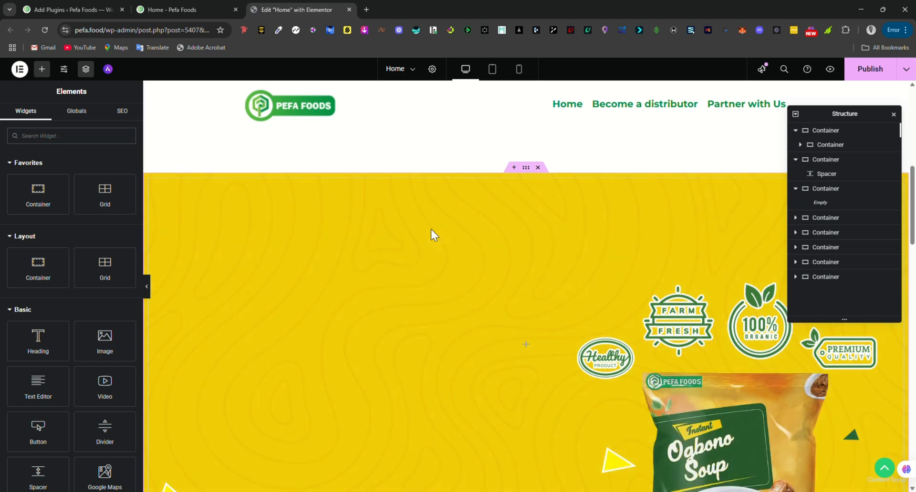
{"action": "scroll", "coordinate": [431, 229], "scroll_direction": "down", "scroll_amount": 1}
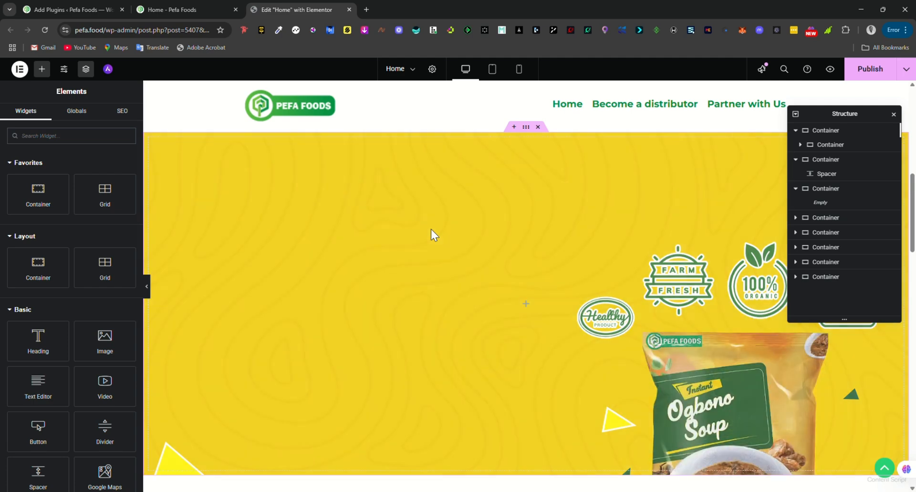
{"action": "scroll", "coordinate": [431, 230], "scroll_direction": "down", "scroll_amount": 3}
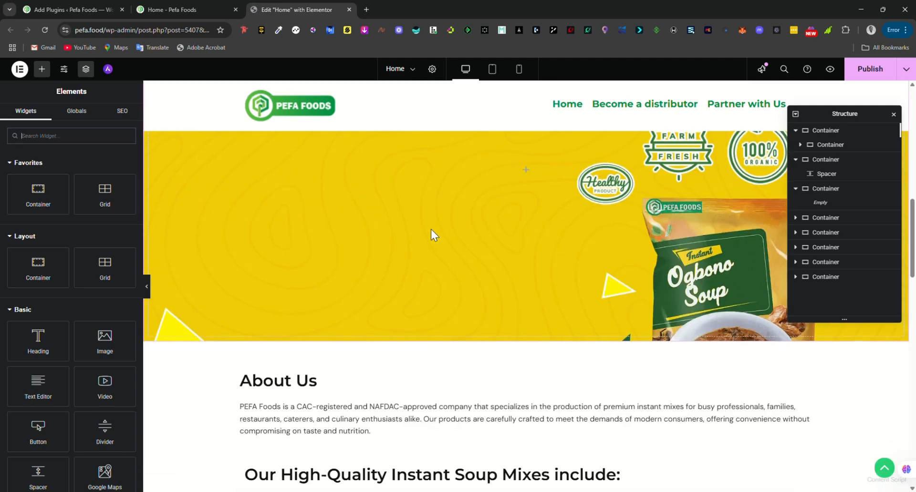
{"action": "scroll", "coordinate": [431, 229], "scroll_direction": "up", "scroll_amount": 5}
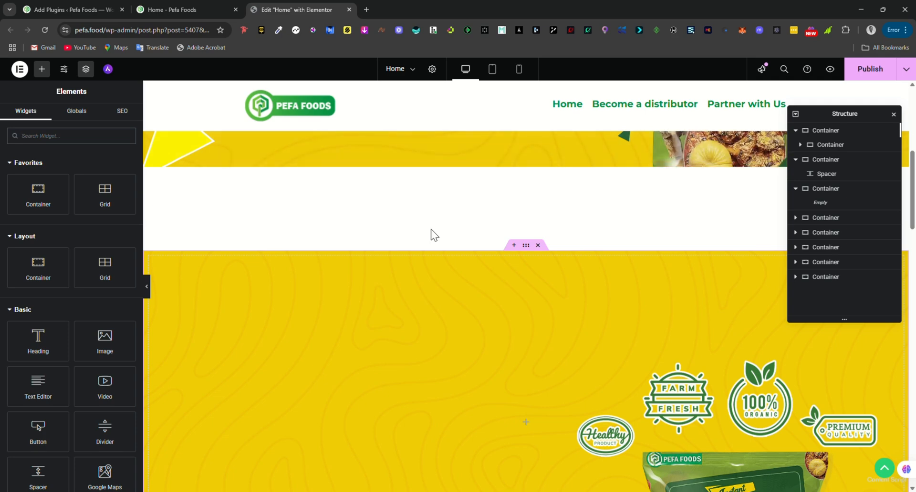
{"action": "scroll", "coordinate": [430, 229], "scroll_direction": "down", "scroll_amount": 2}
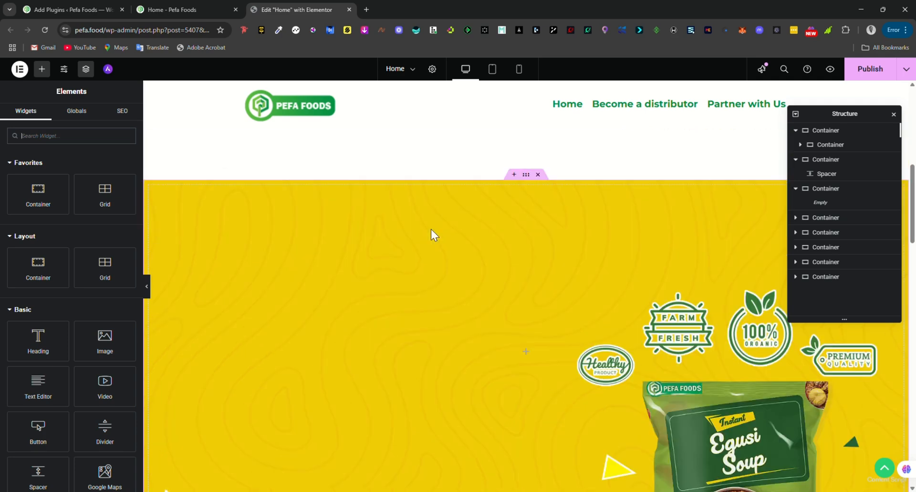